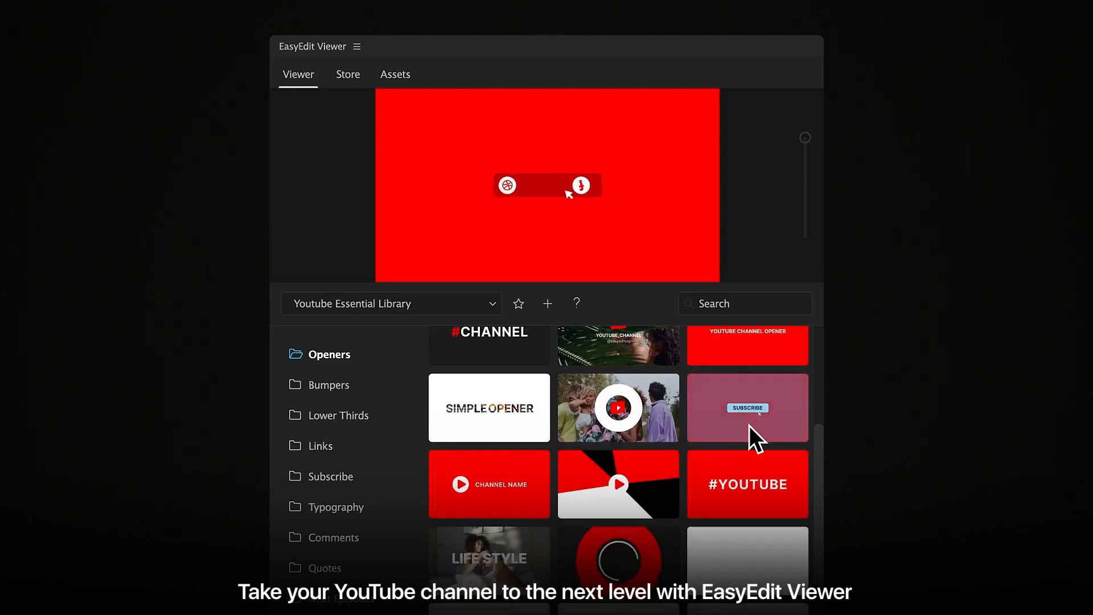
Preview templates from the Openers and Subscribe categories of the Youtube Essential Library and open its Backgrounds category
left_click(617, 481)
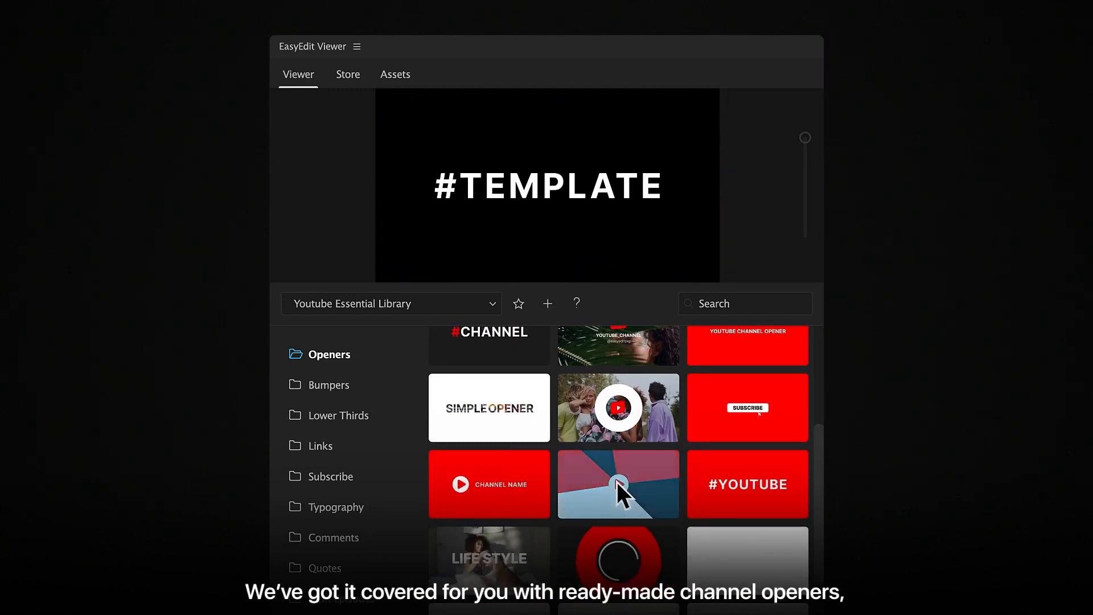
left_click(348, 477)
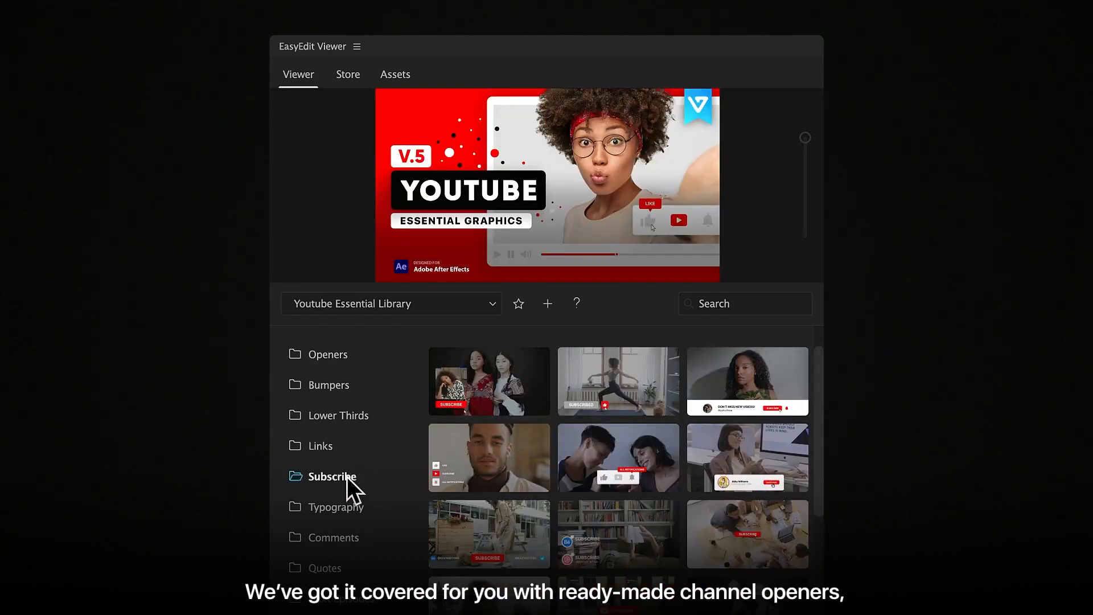
left_click(490, 385)
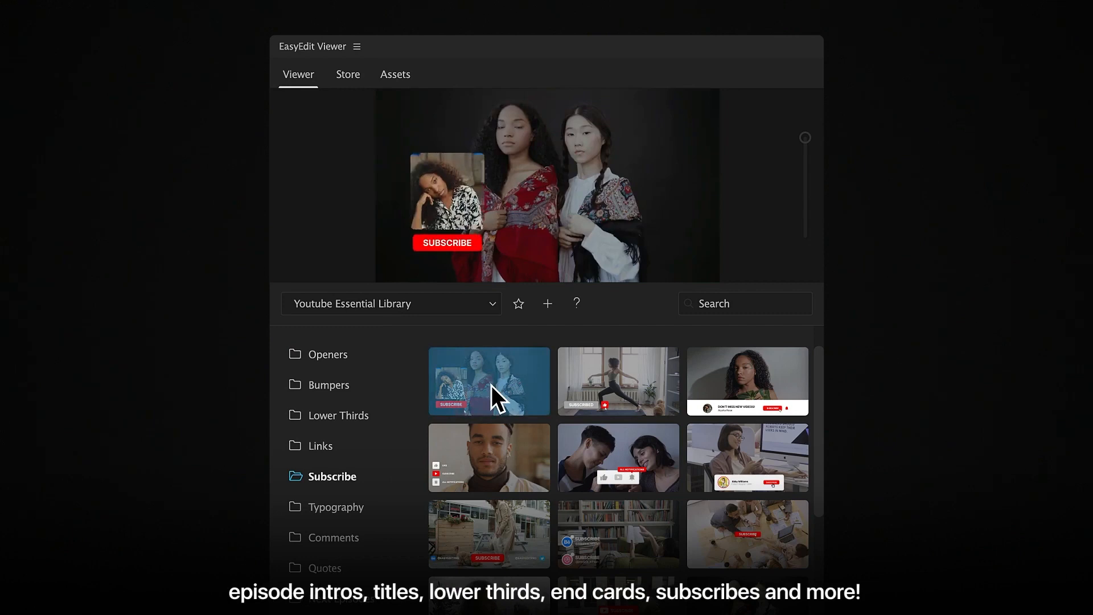
left_click(647, 485)
scroll(647, 486, "down", 6)
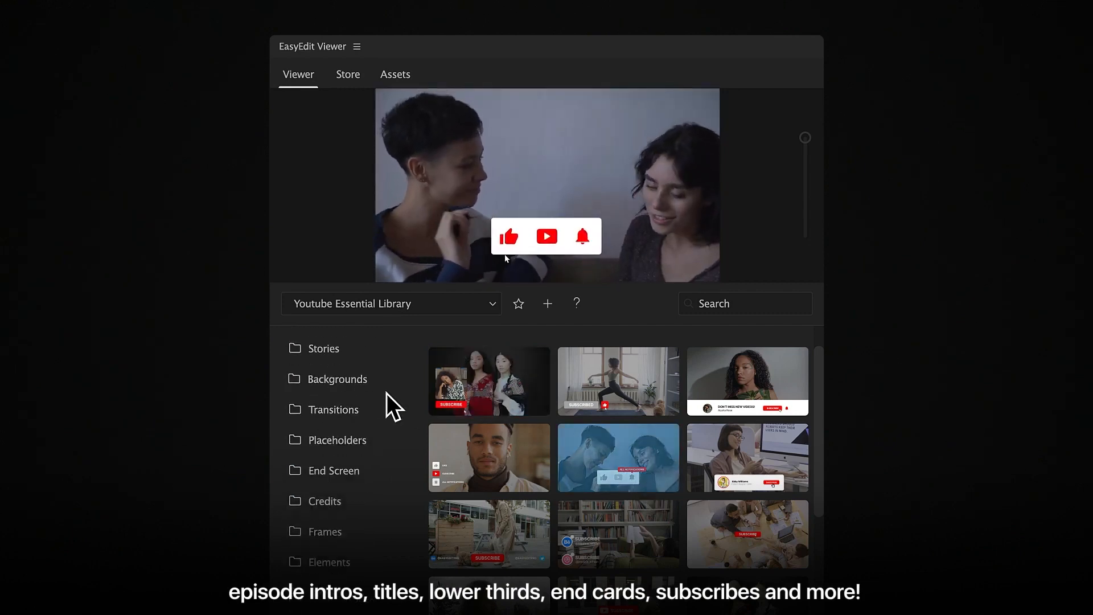
left_click(358, 383)
left_click(618, 402)
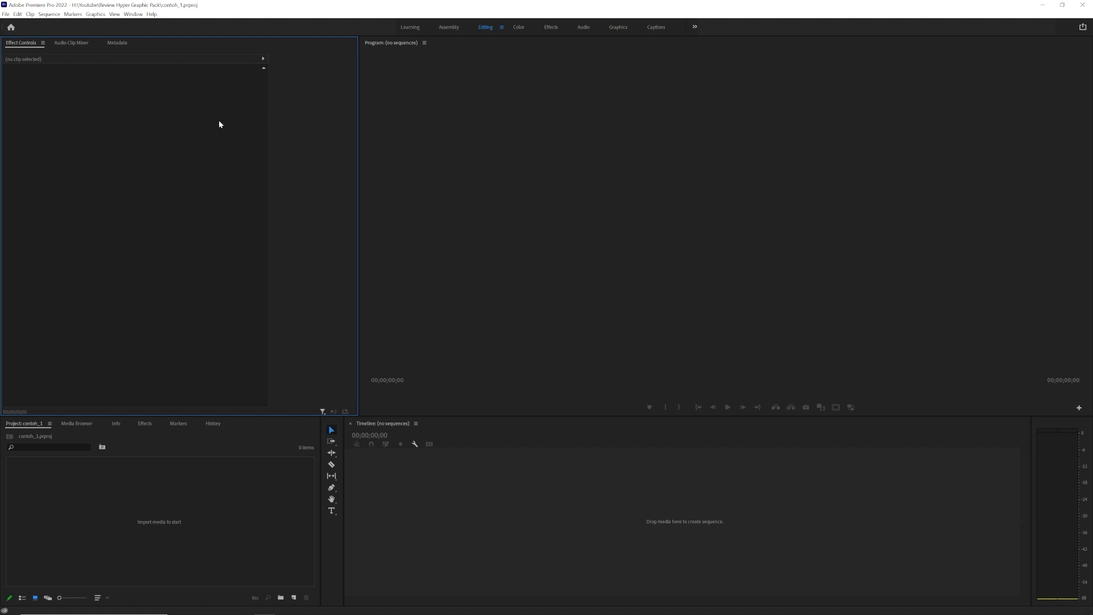
Open the EasyEdit Viewer extension in Premiere Pro
left_click(132, 14)
mouse_move(188, 35)
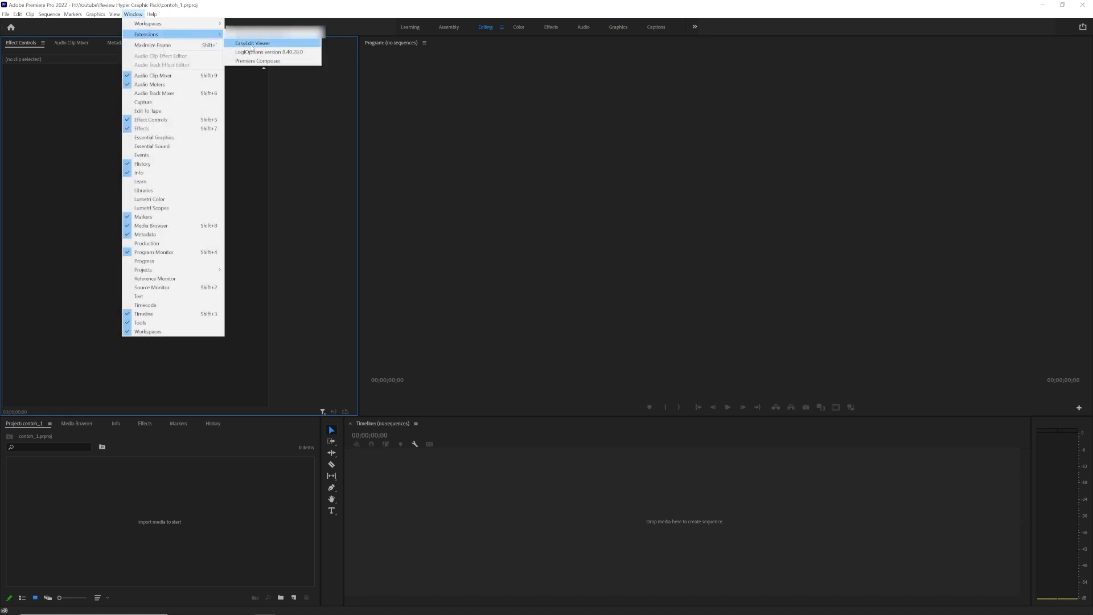
left_click(251, 45)
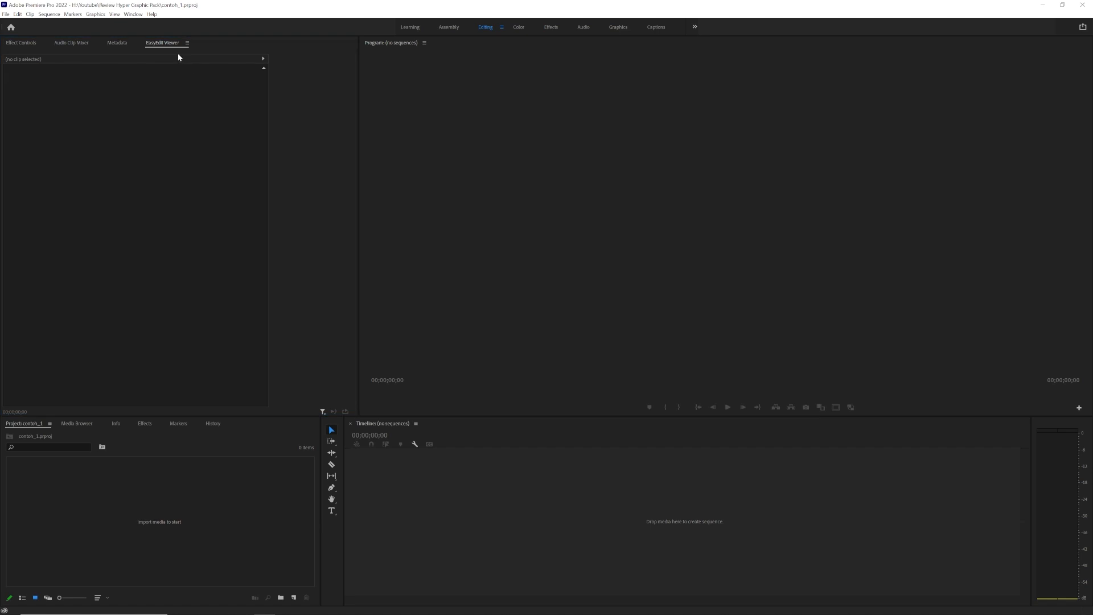
Undock the EasyEdit Viewer panel into a floating window and dock it back beside the Metadata panel
right_click(168, 46)
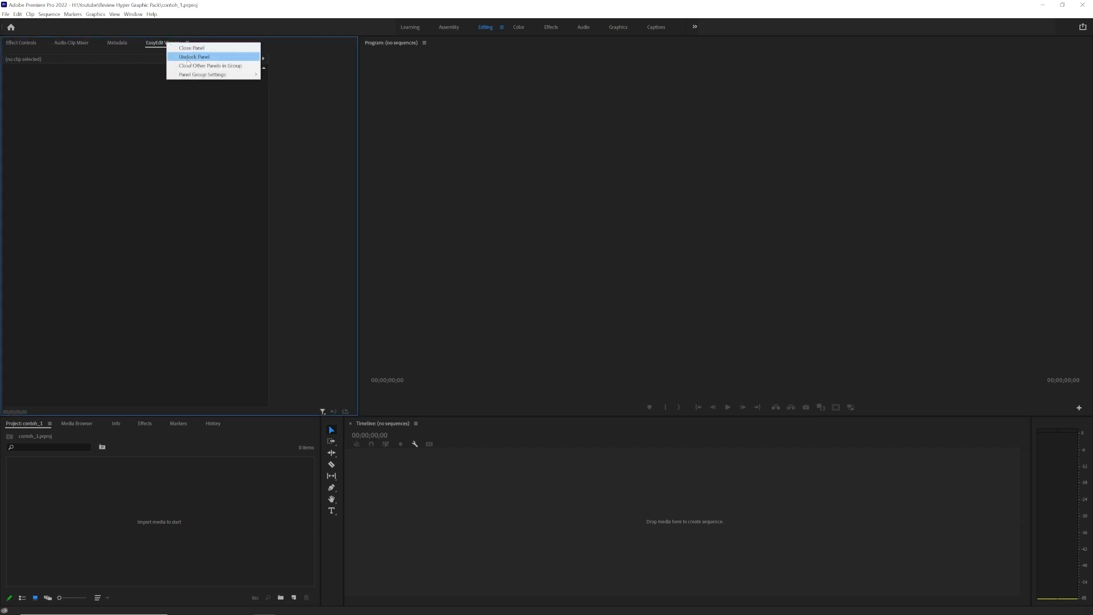
left_click(189, 57)
left_click_drag(189, 25, 497, 60)
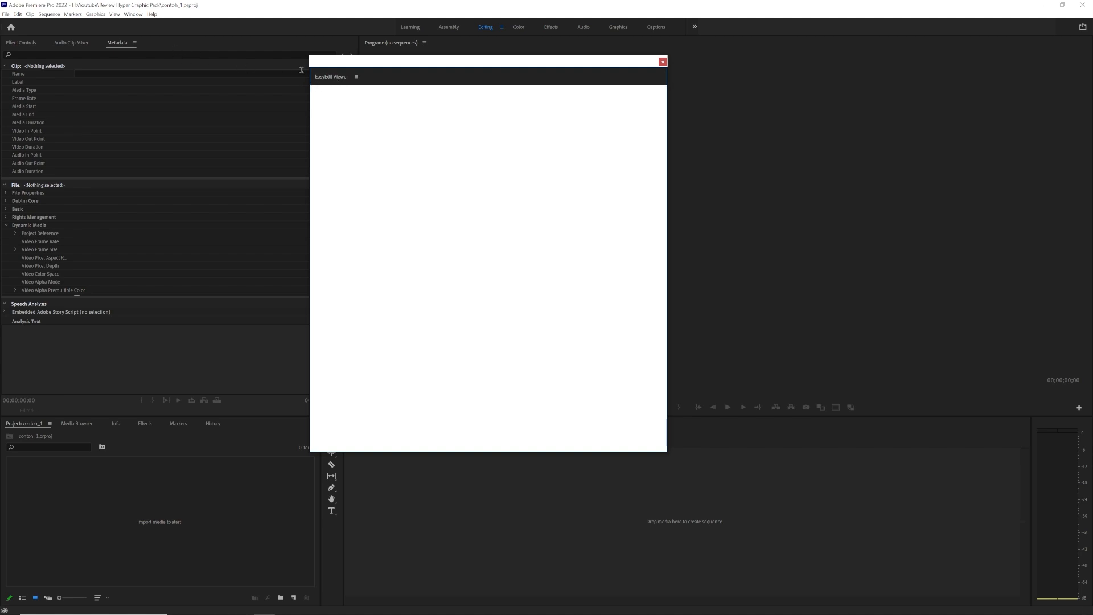
left_click_drag(334, 75, 176, 45)
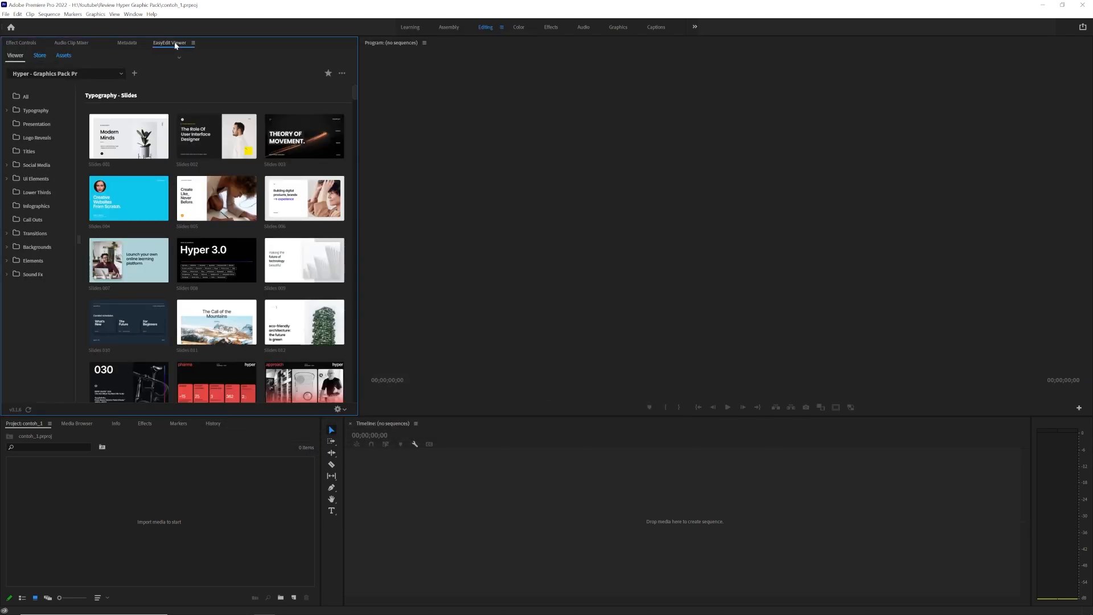
Delete the installed Hyper - Graphics Pack Pr package from EasyEdit Viewer and confirm the removal
mouse_move(197, 214)
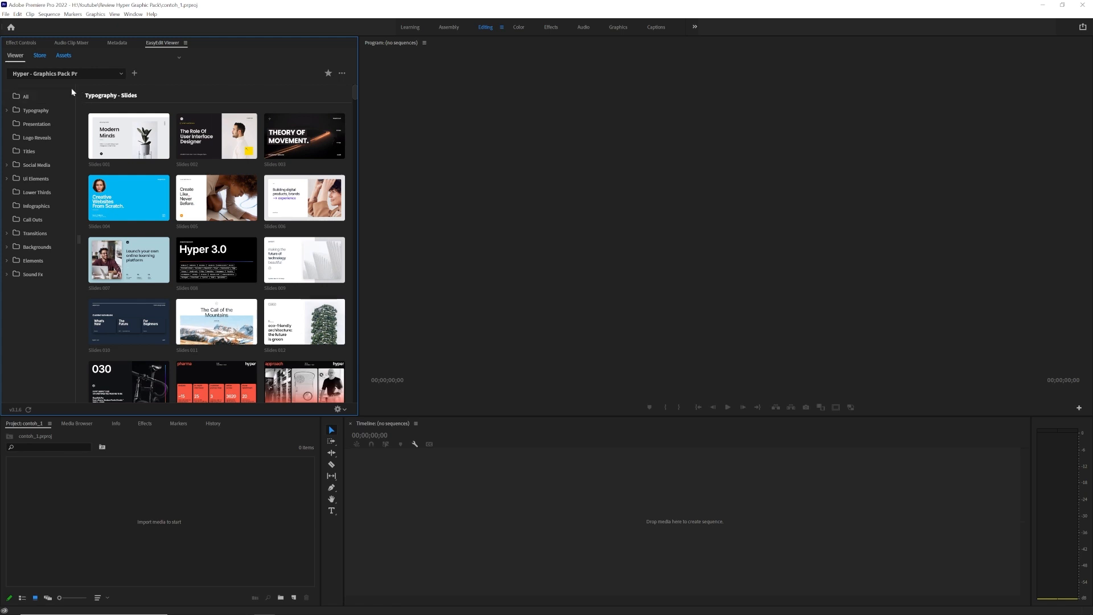
left_click(122, 77)
left_click(164, 95)
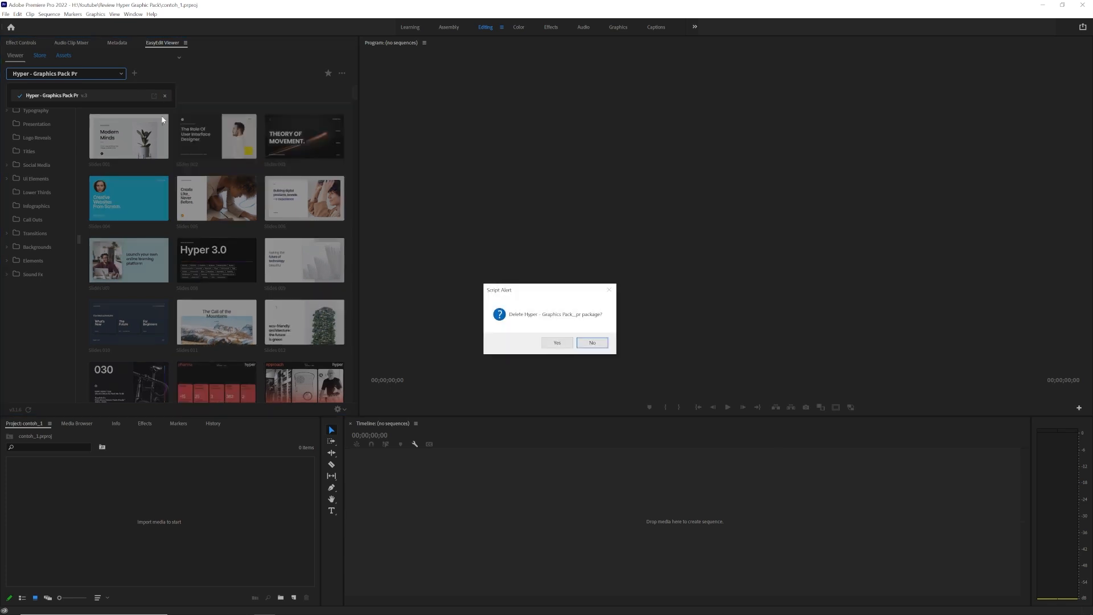
left_click(557, 343)
Load the Hyper - Graphics Pack_pr_v3.install.ev file from the "03. For Premiere Pro" folder in File Explorer into EasyEdit Viewer
key("alt+Tab")
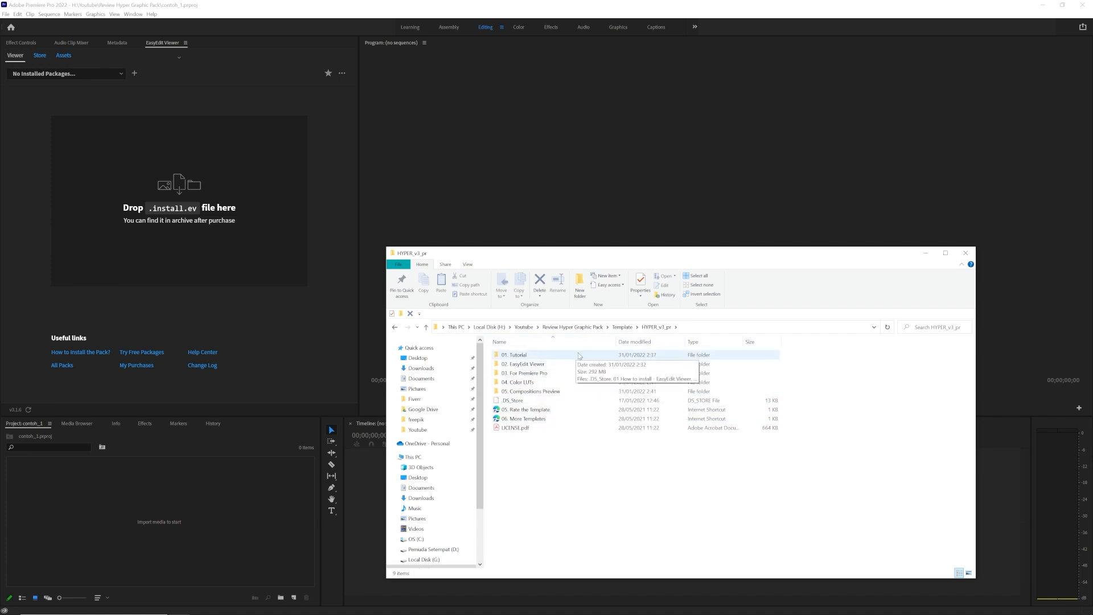
double_click(528, 375)
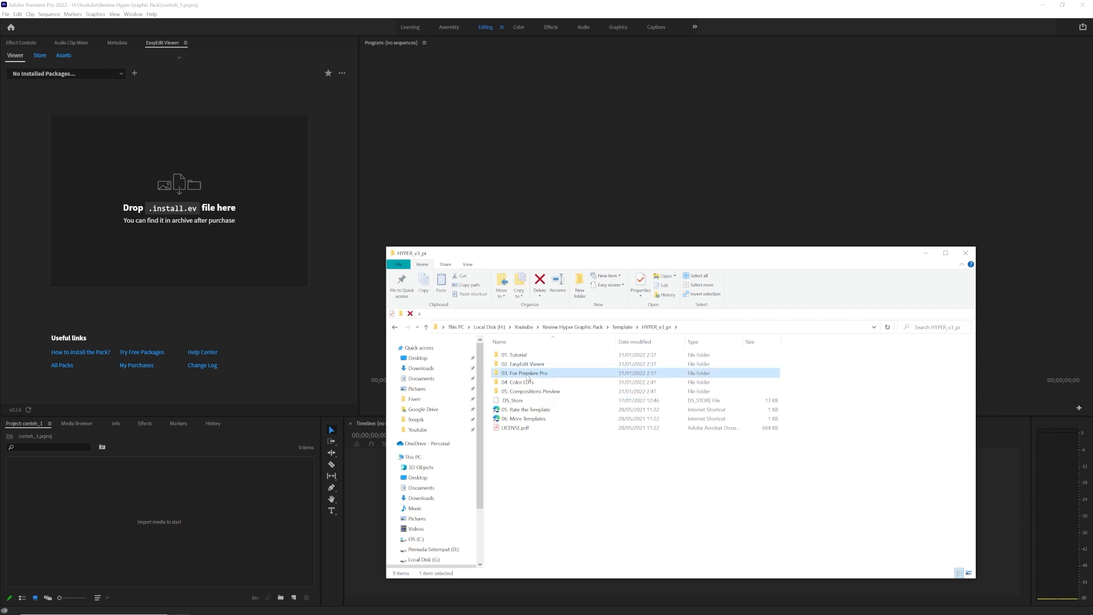
left_click(604, 376)
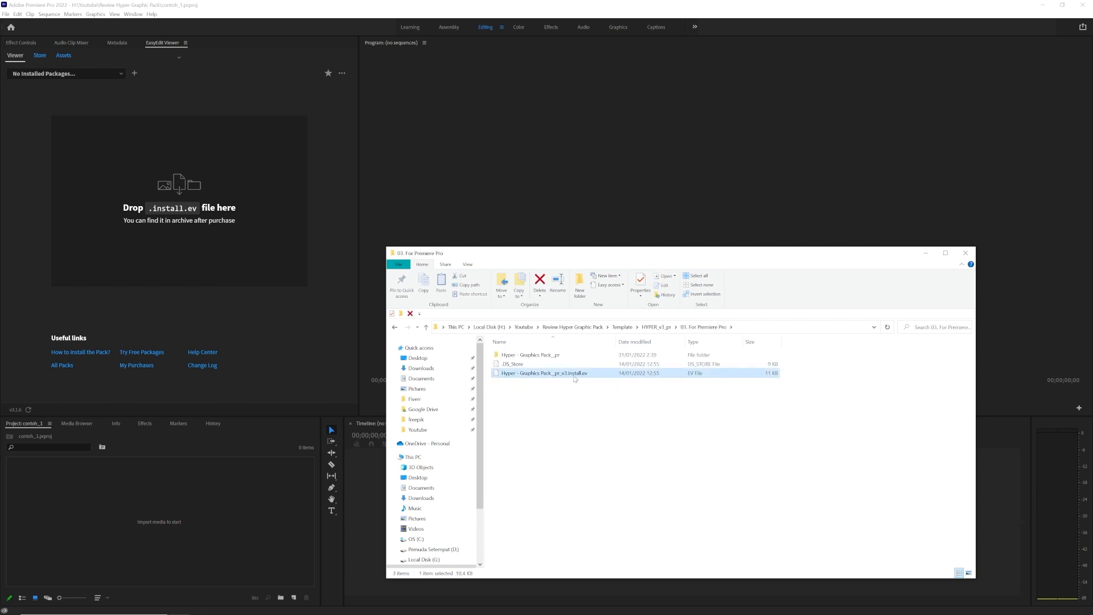
left_click_drag(568, 377, 175, 228)
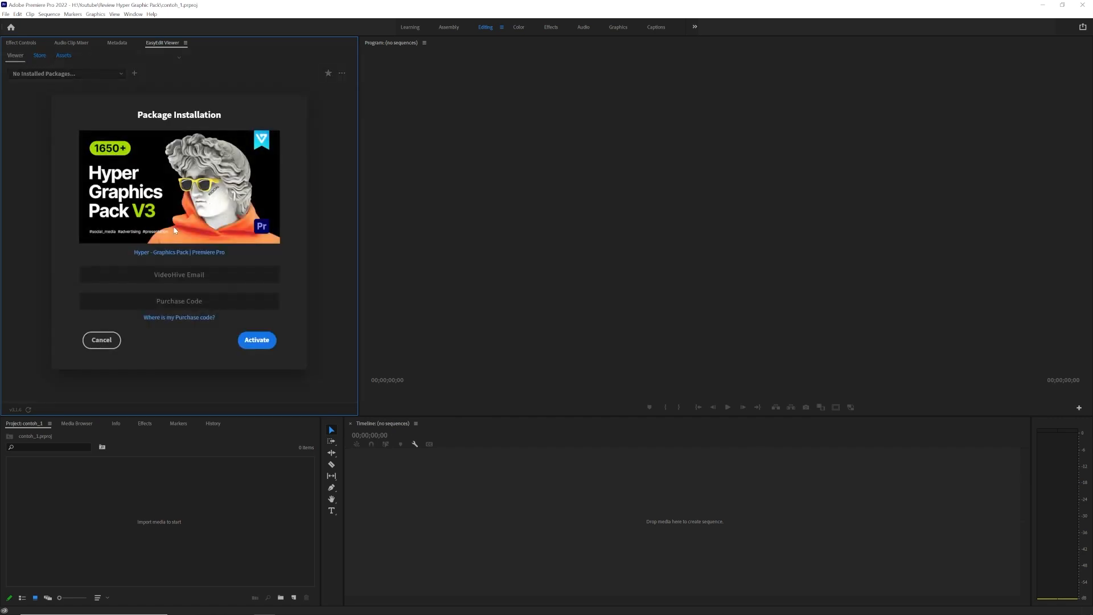
Enter the VideoHive email and the purchase code for the Hyper Graphics Pack, and activate the package
left_click(189, 275)
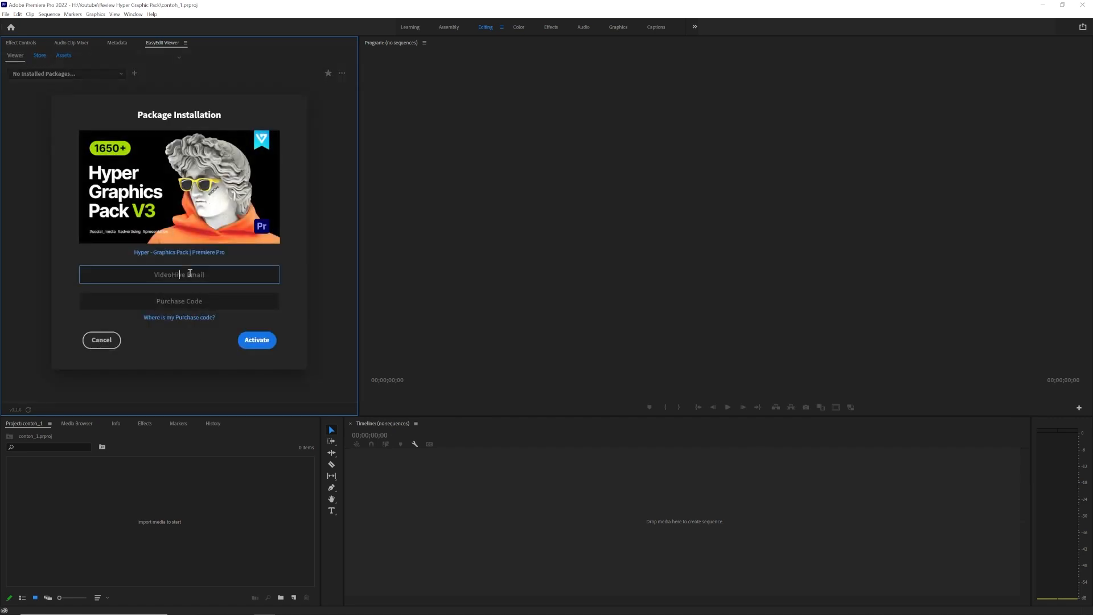
left_click(193, 303)
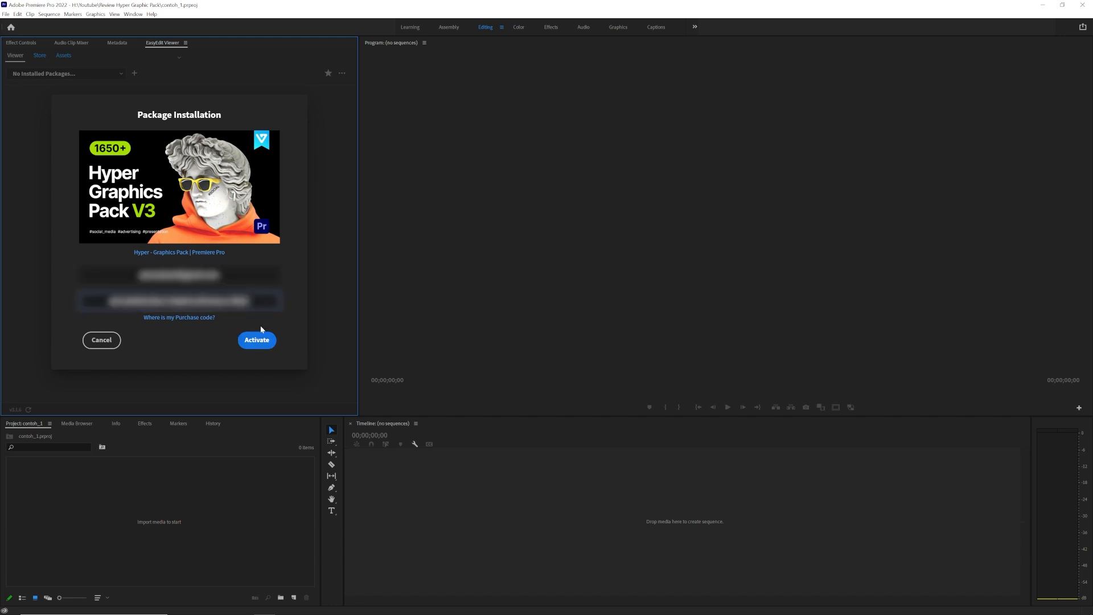
left_click(254, 342)
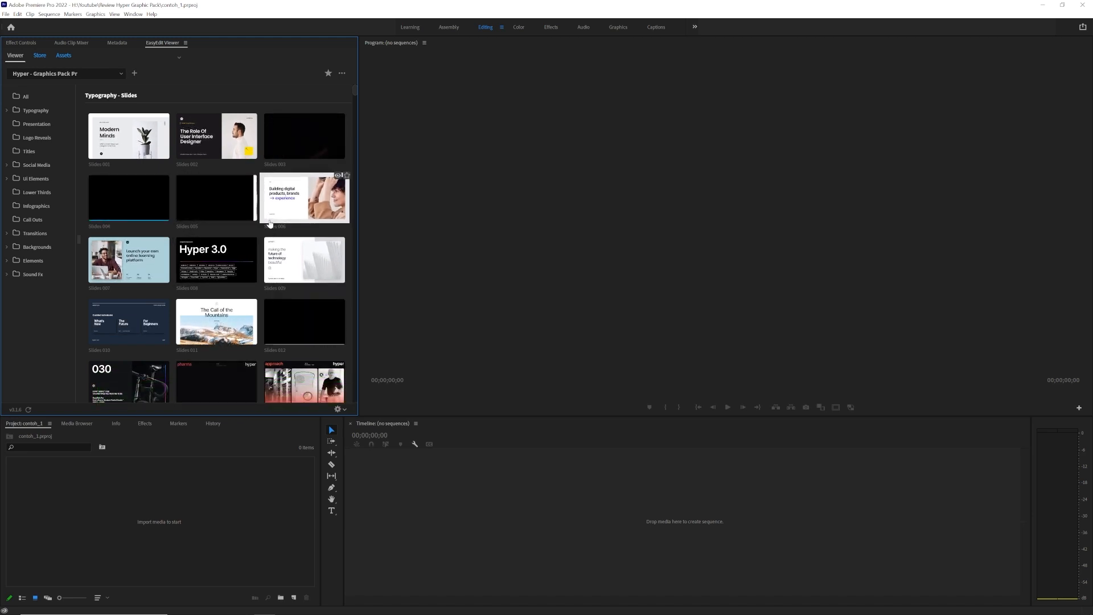
Browse the pack's typography slide templates and its Logo Reveals, Titles and Social Media categories
scroll(232, 214, "down", 3)
scroll(230, 214, "down", 3)
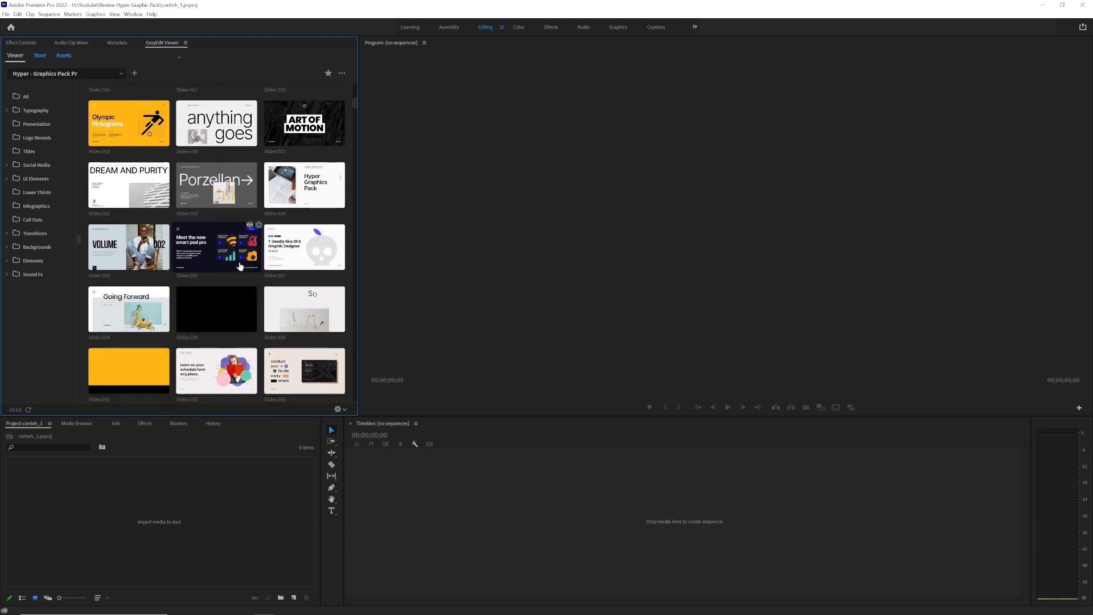
scroll(217, 228, "down", 3)
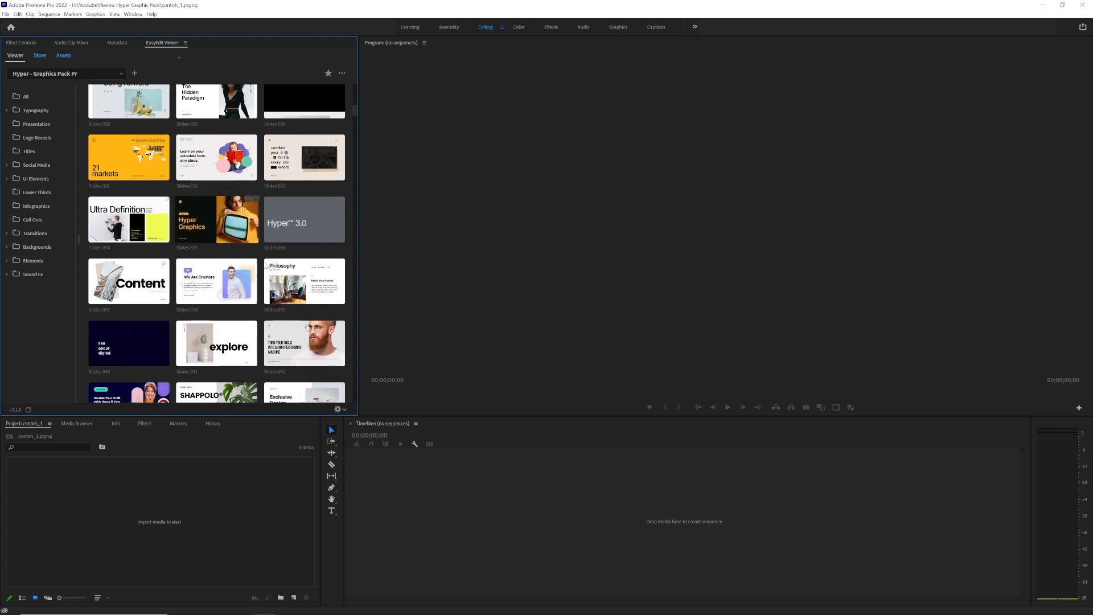
scroll(236, 266, "down", 12)
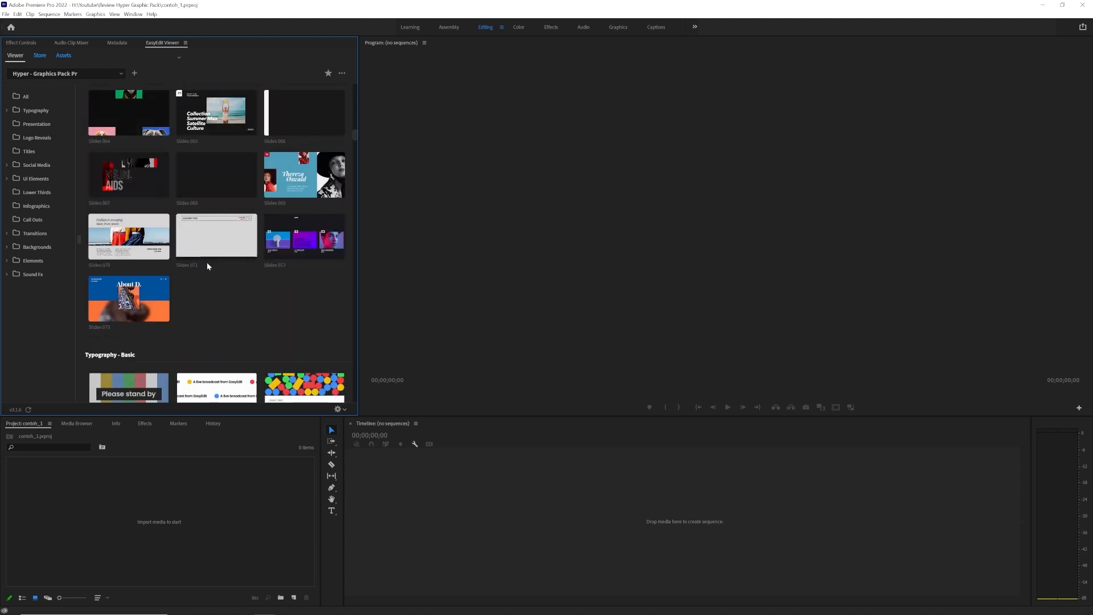
scroll(219, 268, "up", 4)
scroll(228, 270, "up", 15)
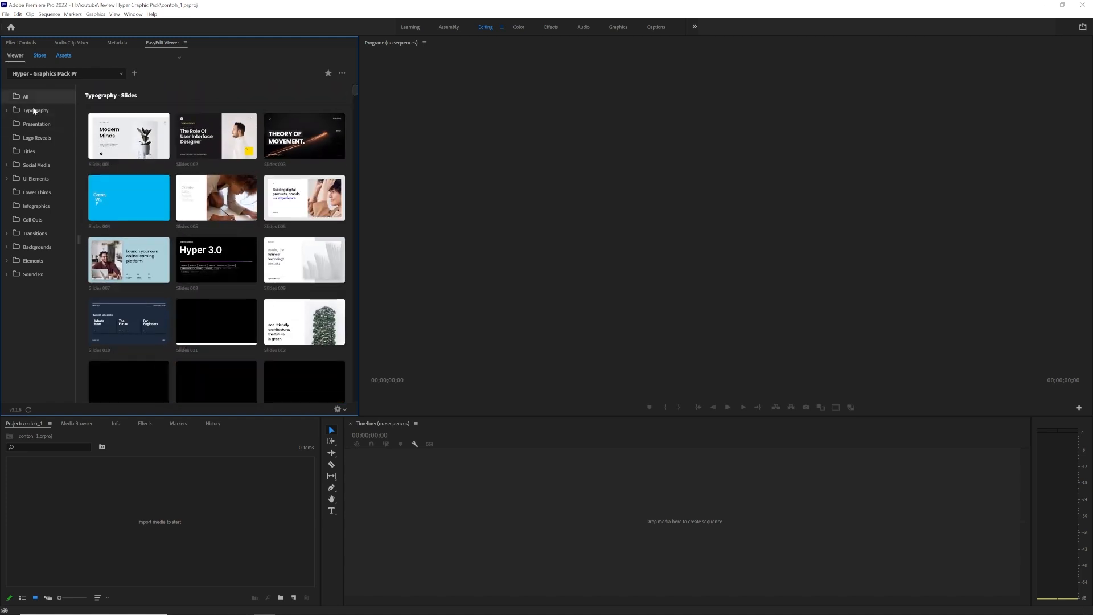
left_click(44, 141)
left_click(47, 151)
left_click(46, 166)
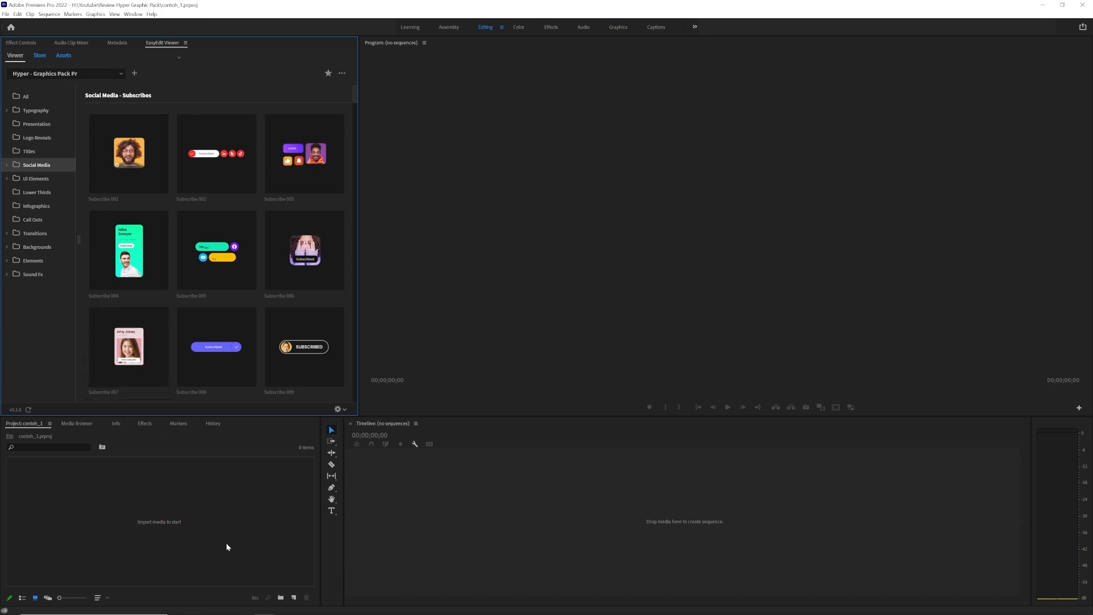
Create a new sequence from the ARRI 1080p 29.97 preset, keeping the name Sequence 01
left_click(295, 596)
left_click(325, 516)
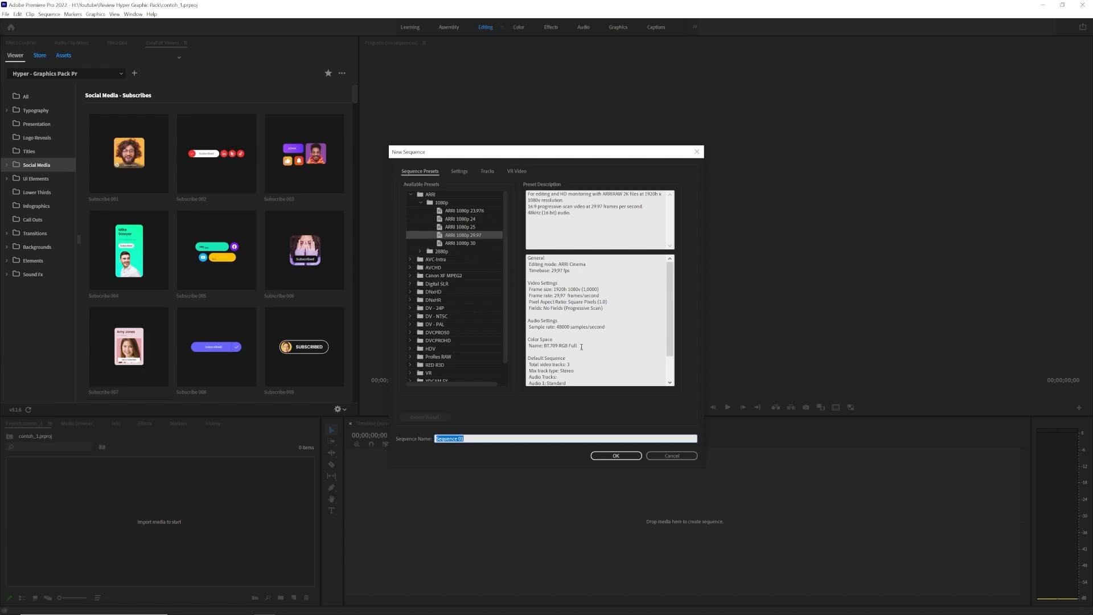
left_click(618, 456)
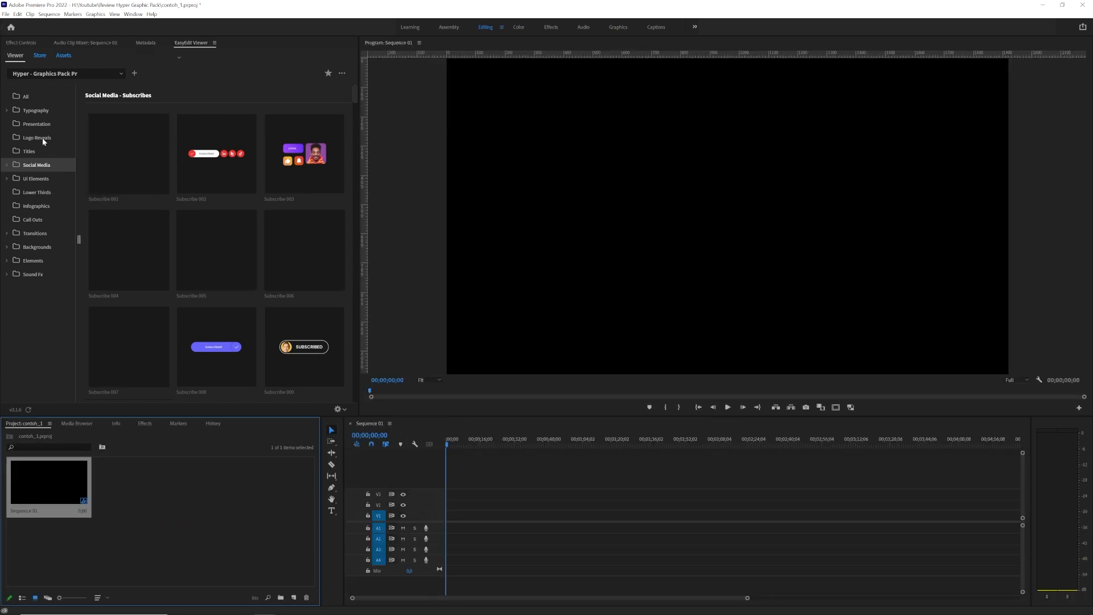
Add the Hyper Graphics slide template (Slides 035) from the Typography category to track V1 and preview it at 00;00;04;24
left_click(36, 110)
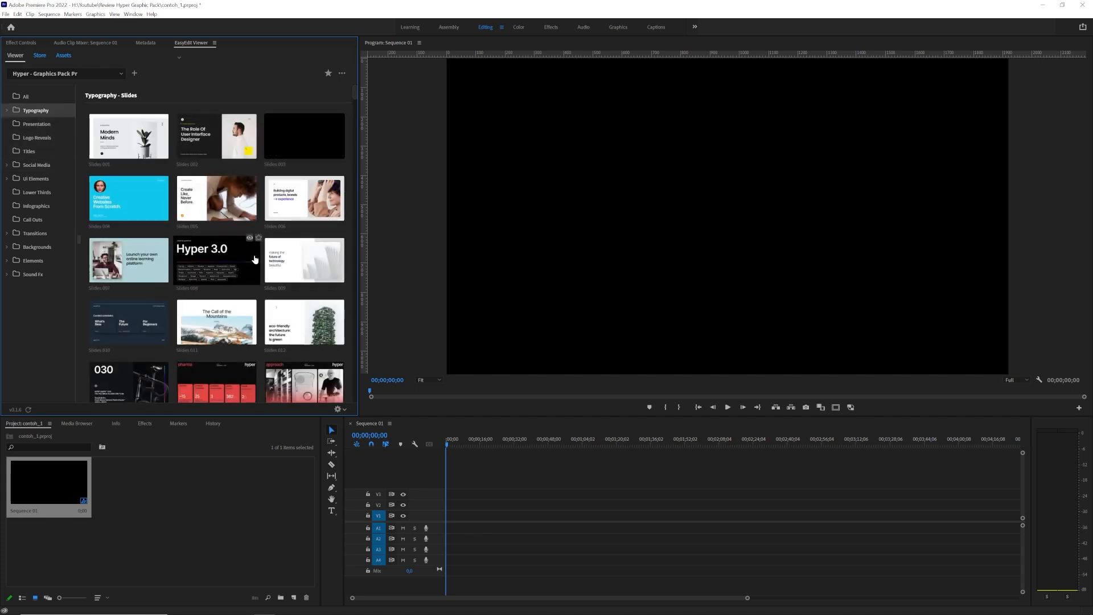
scroll(255, 259, "down", 4)
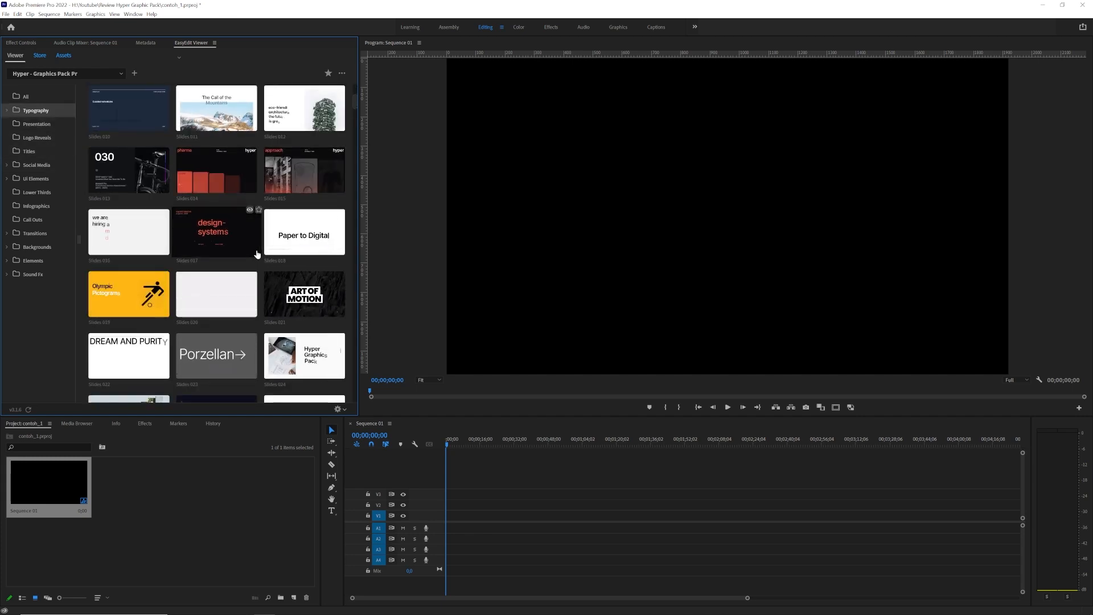
scroll(258, 254, "down", 4)
scroll(258, 249, "down", 4)
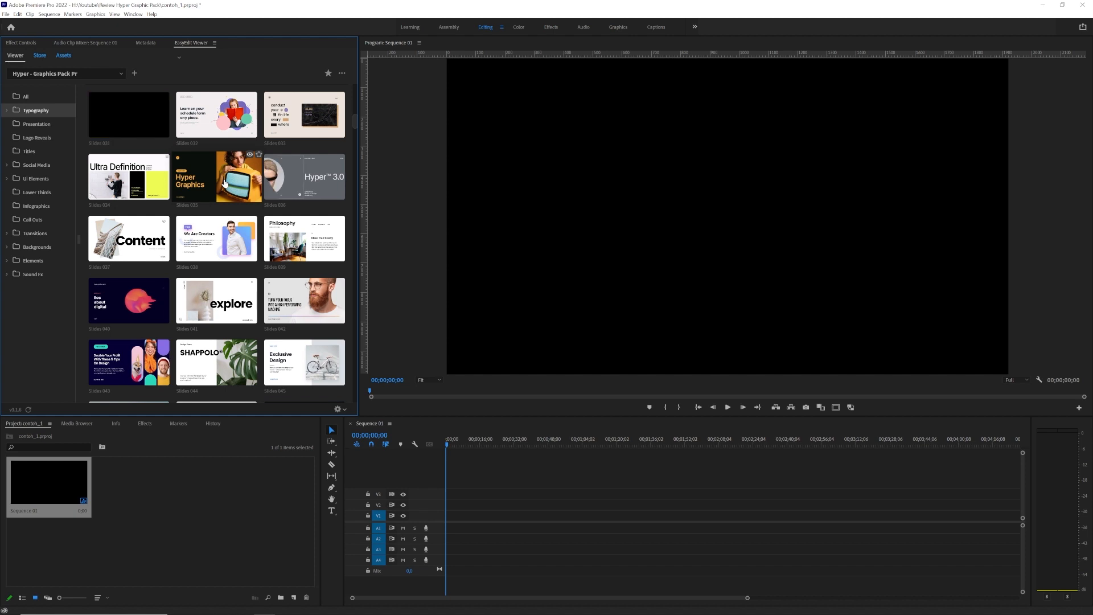
left_click(225, 182)
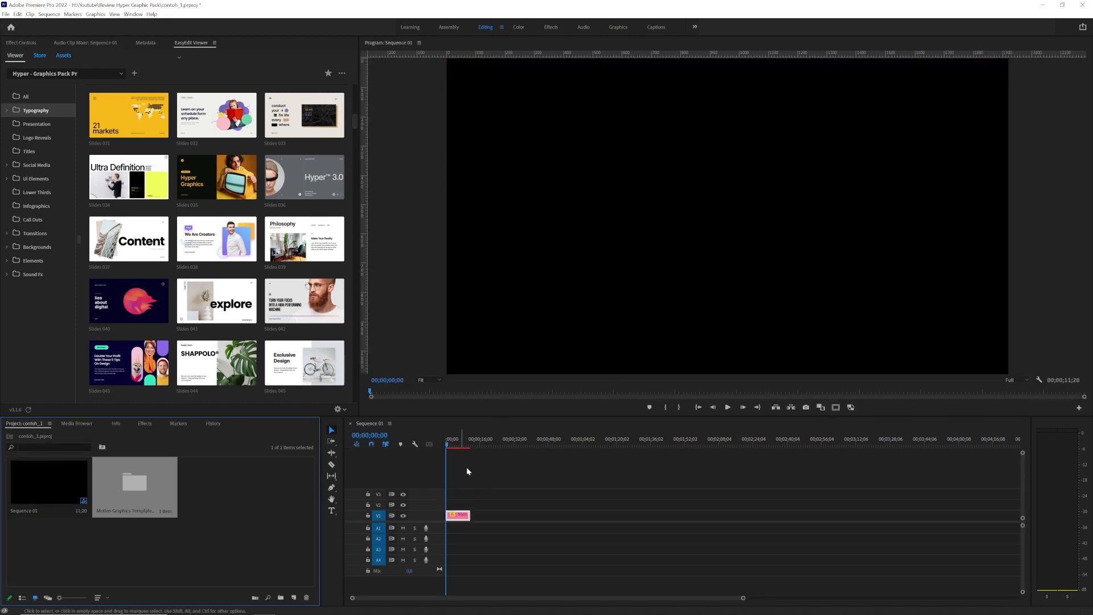
left_click(462, 443)
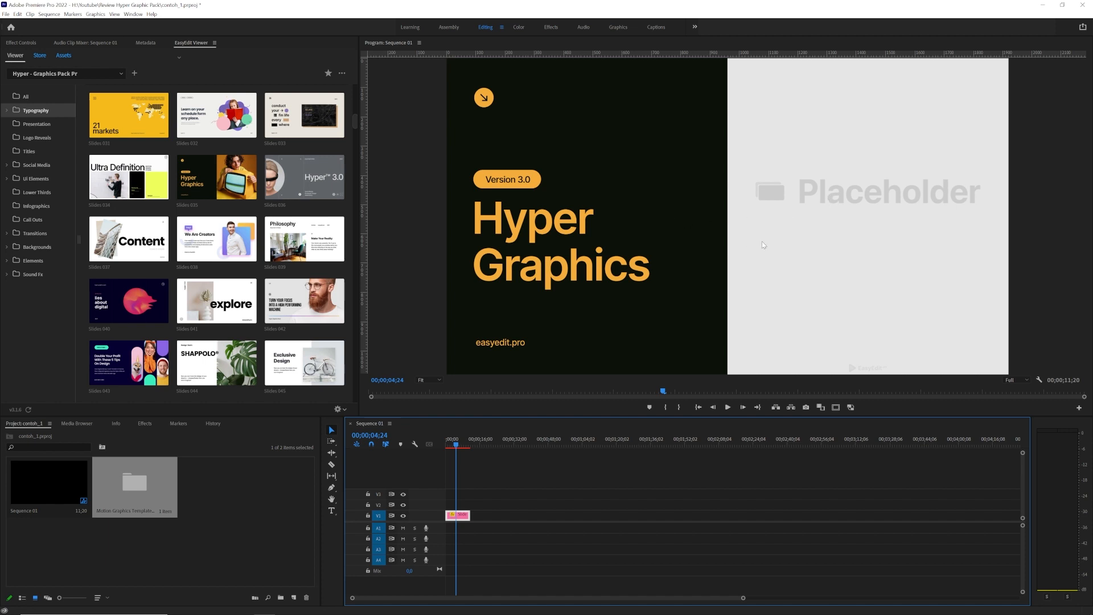
Switch to the Graphics workspace, select the slide clip on V1 and review its editable text, main and color settings
left_click(619, 26)
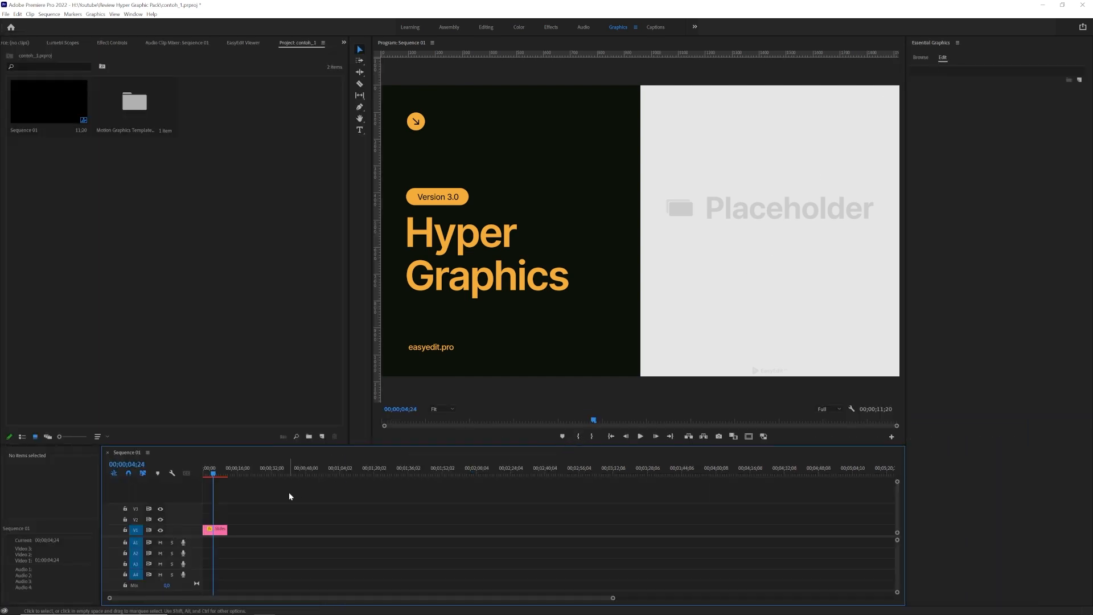
left_click(218, 532)
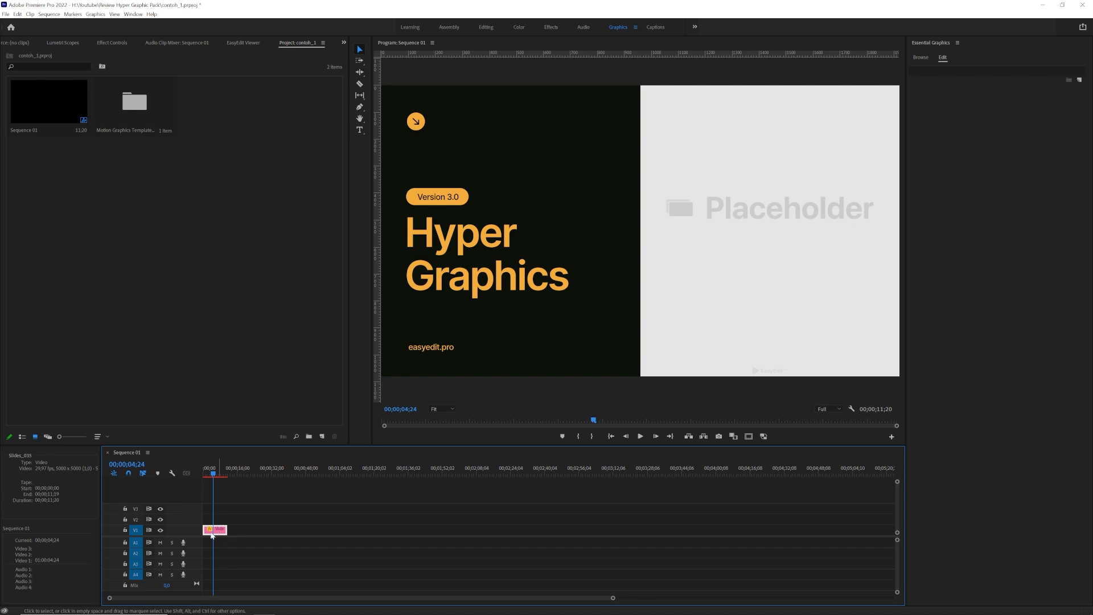
left_click(928, 61)
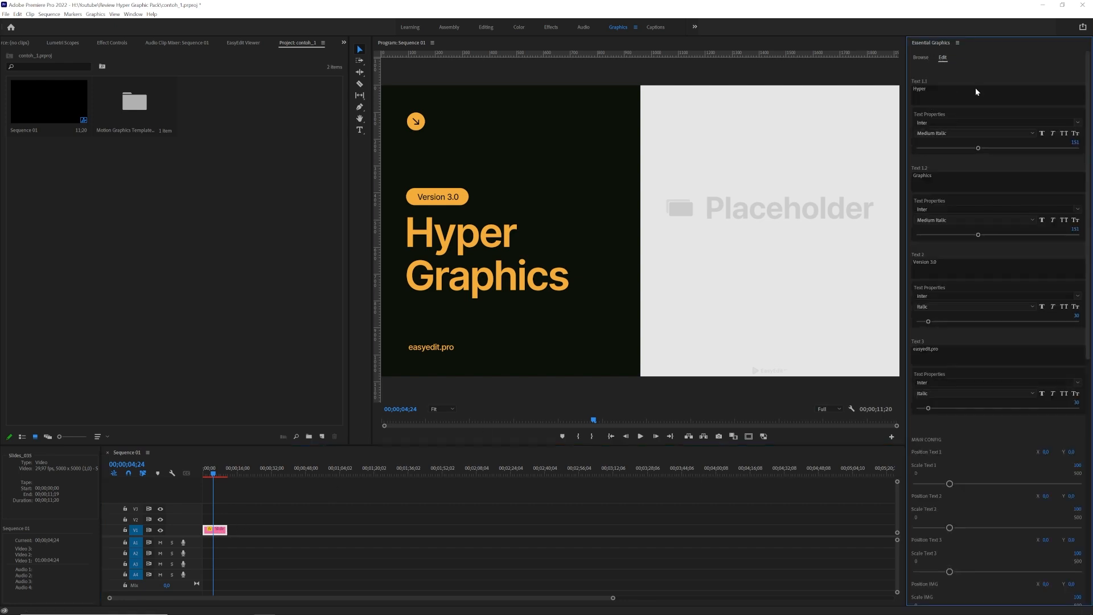
left_click_drag(1087, 121, 1089, 223)
scroll(1091, 276, "up", 5)
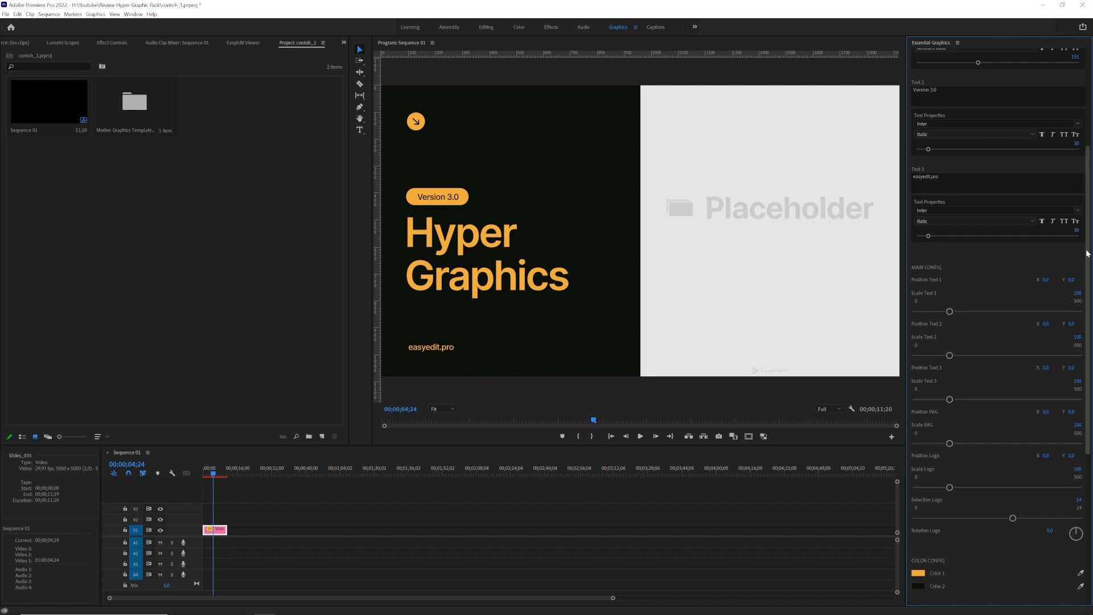
Replace the slide's Placeholder media with the blogger-in-coffee-shop JPG from the Contoh Assets folder
left_click_drag(1090, 232, 1089, 382)
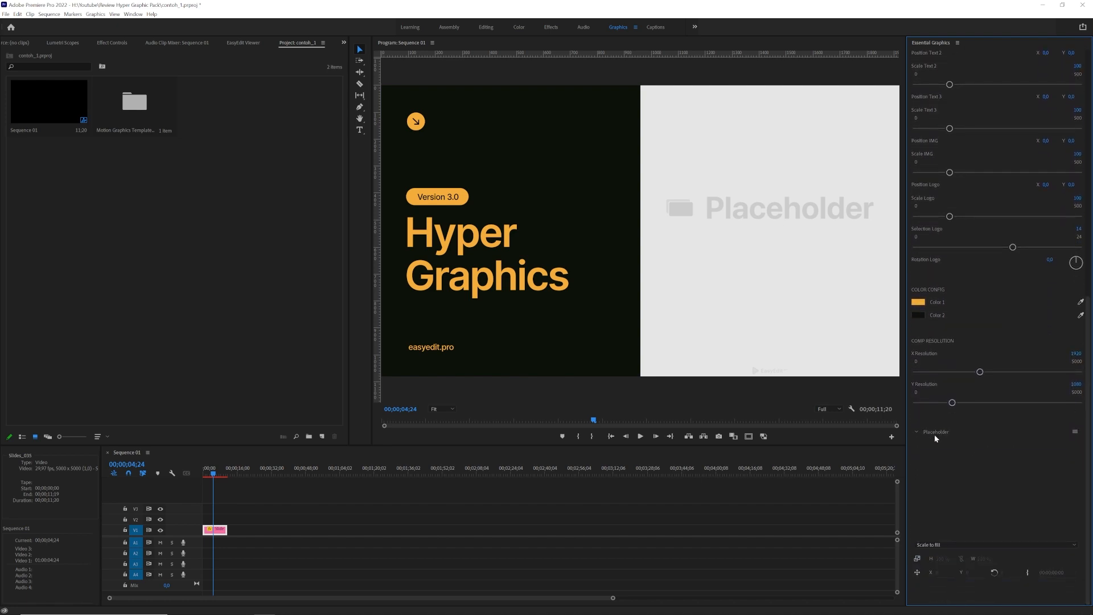
left_click(1075, 432)
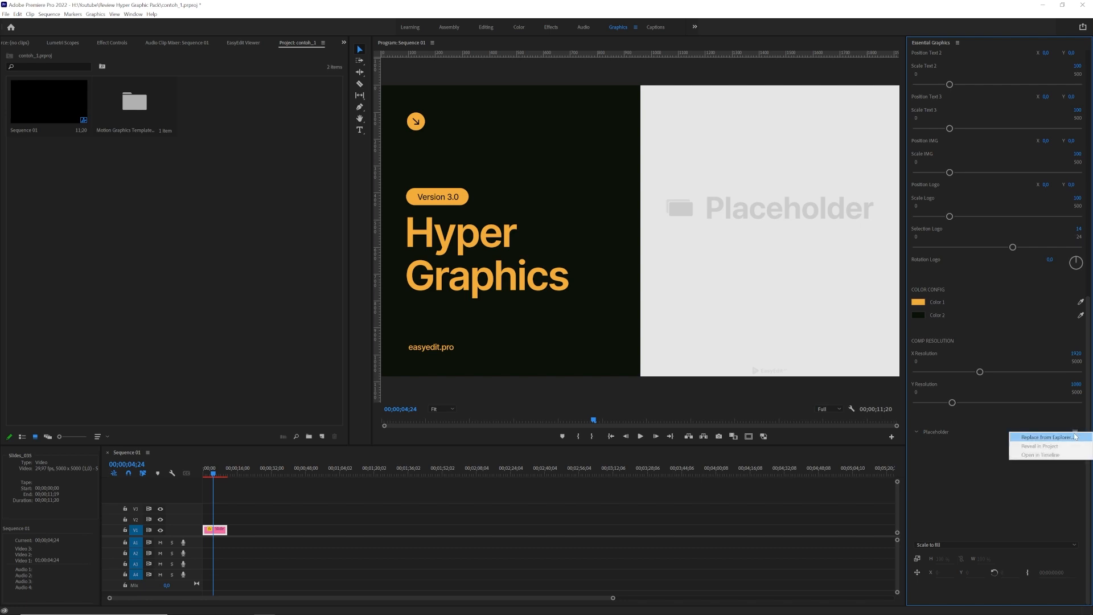
left_click(1044, 438)
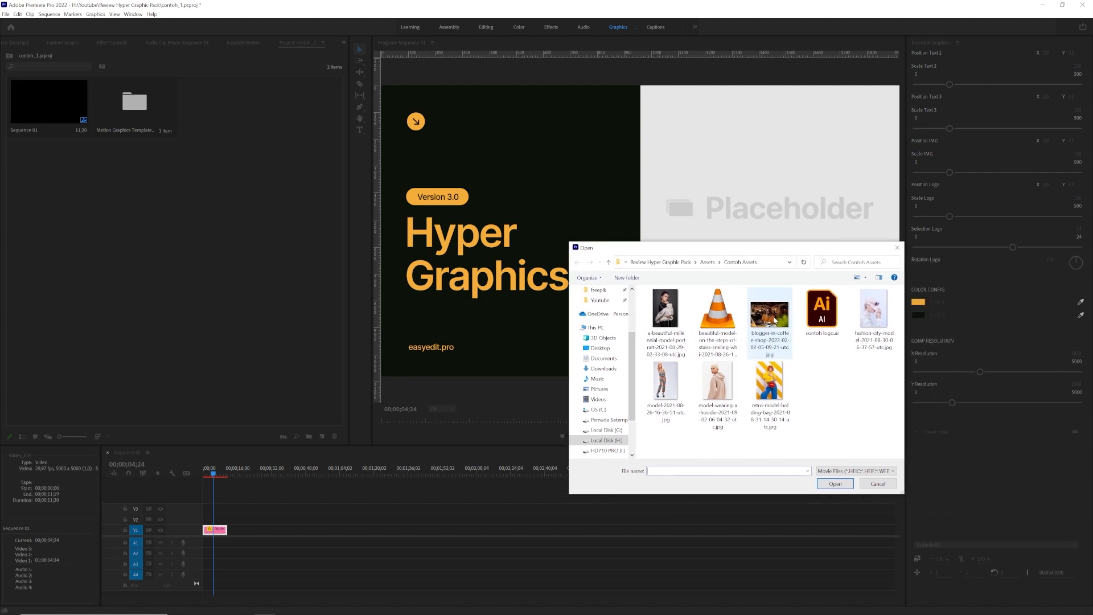
left_click(774, 321)
left_click(840, 483)
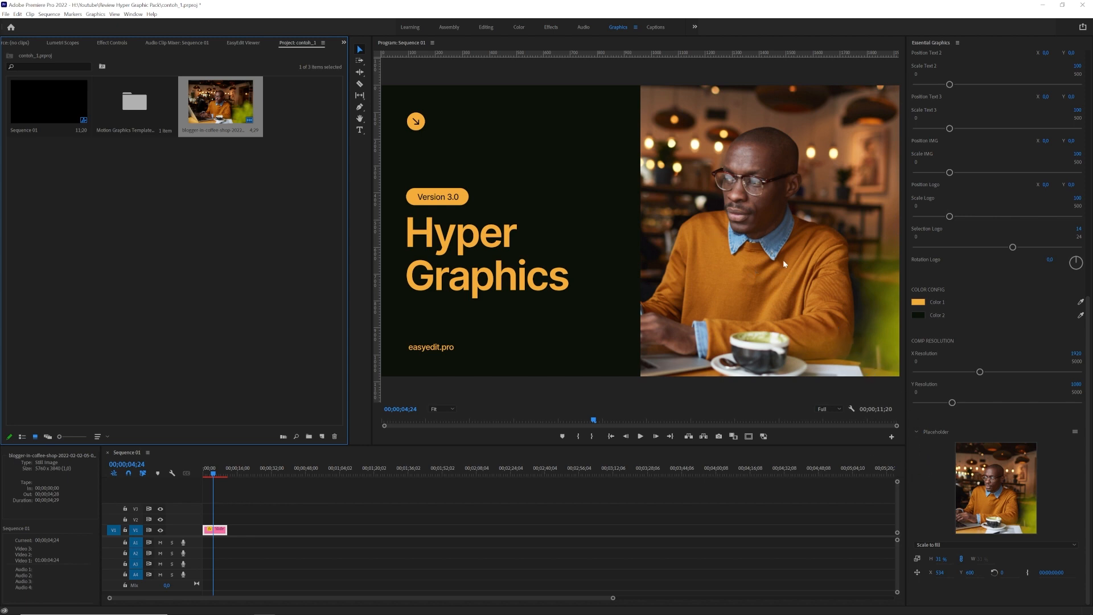
Try the Scale to fit, Stretch to fill and No scale options on the placeholder image, ending back on Scale to fill
left_click(930, 545)
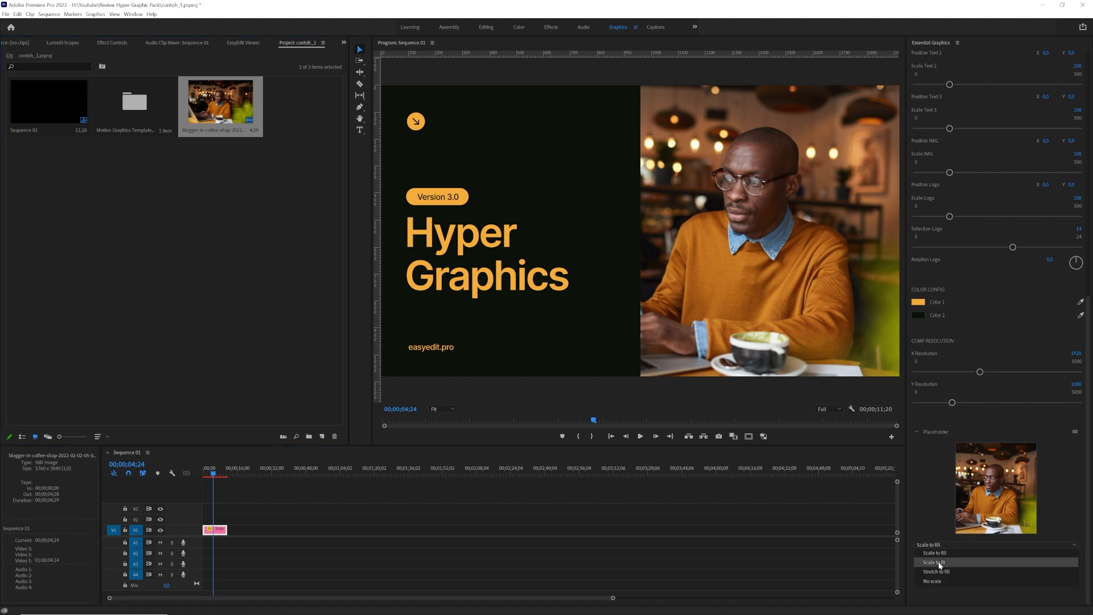
left_click(938, 562)
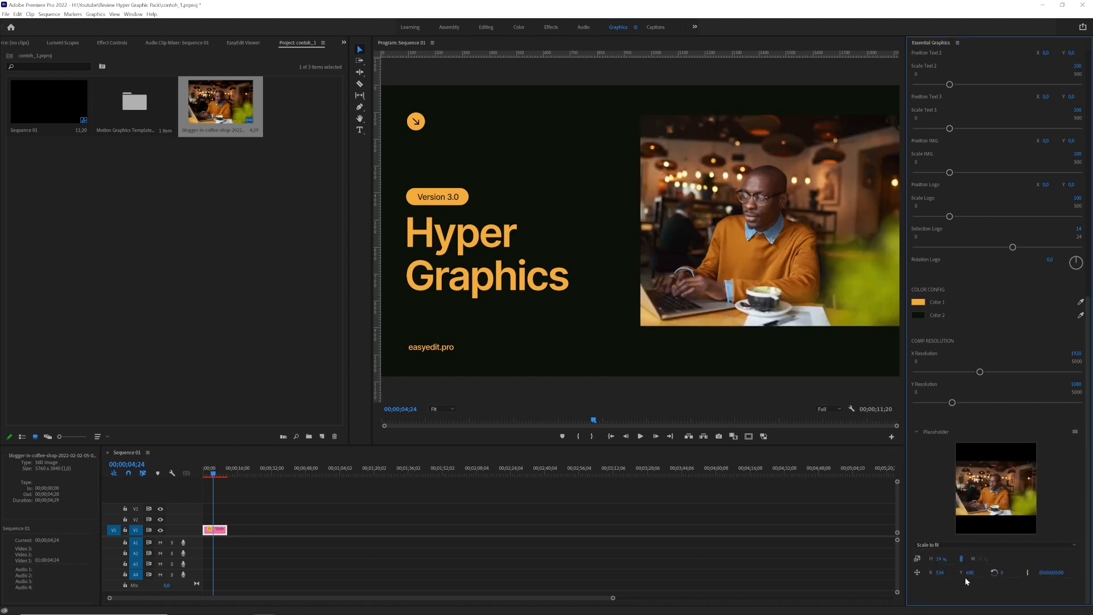
left_click(952, 544)
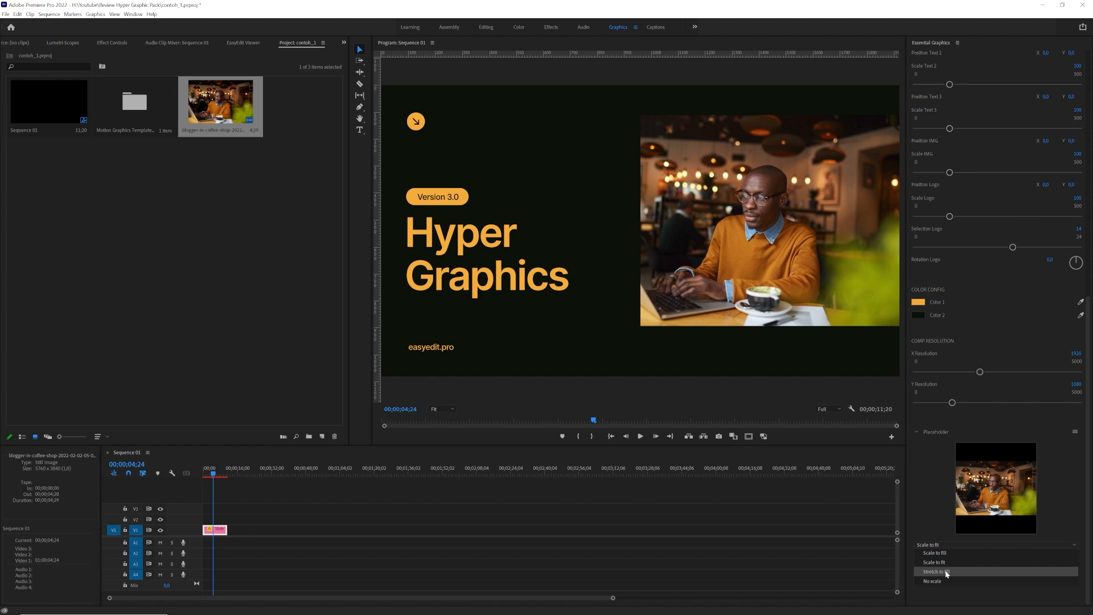
left_click(947, 573)
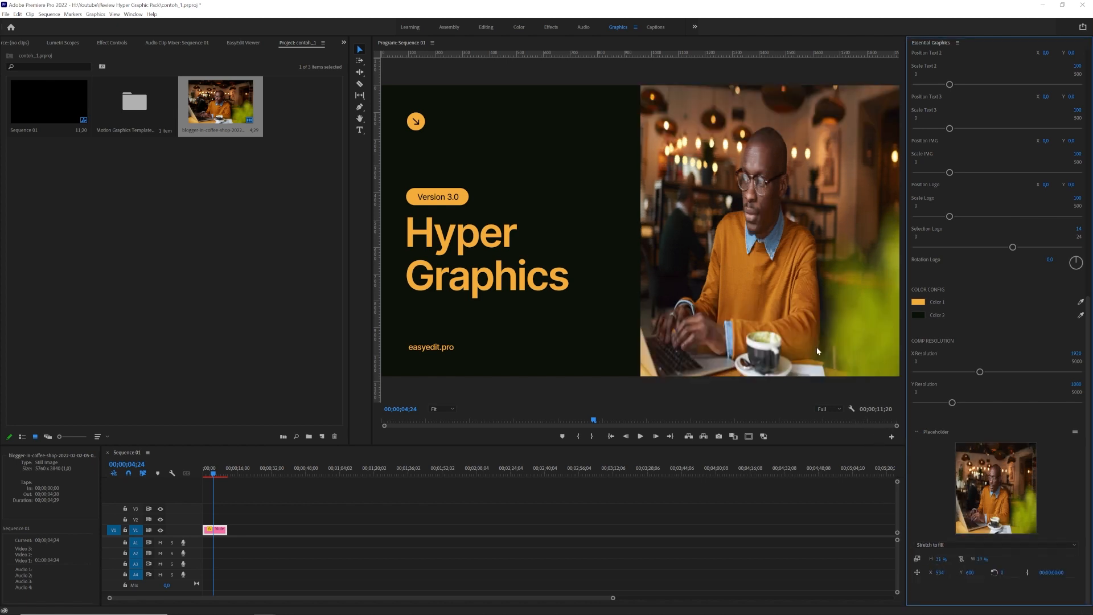
left_click(944, 544)
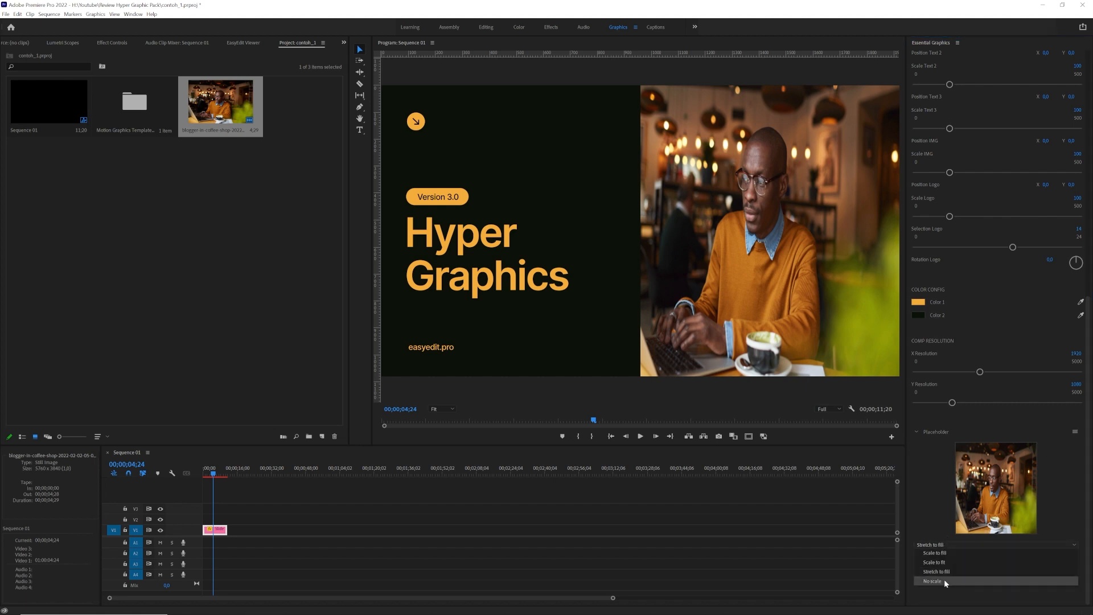
left_click(944, 579)
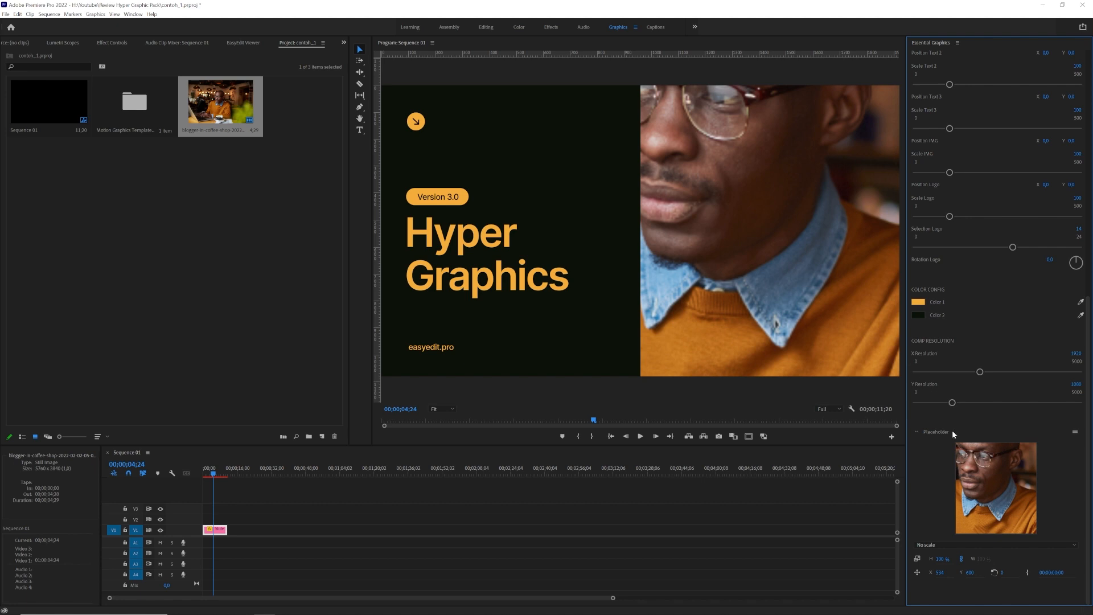
left_click(942, 542)
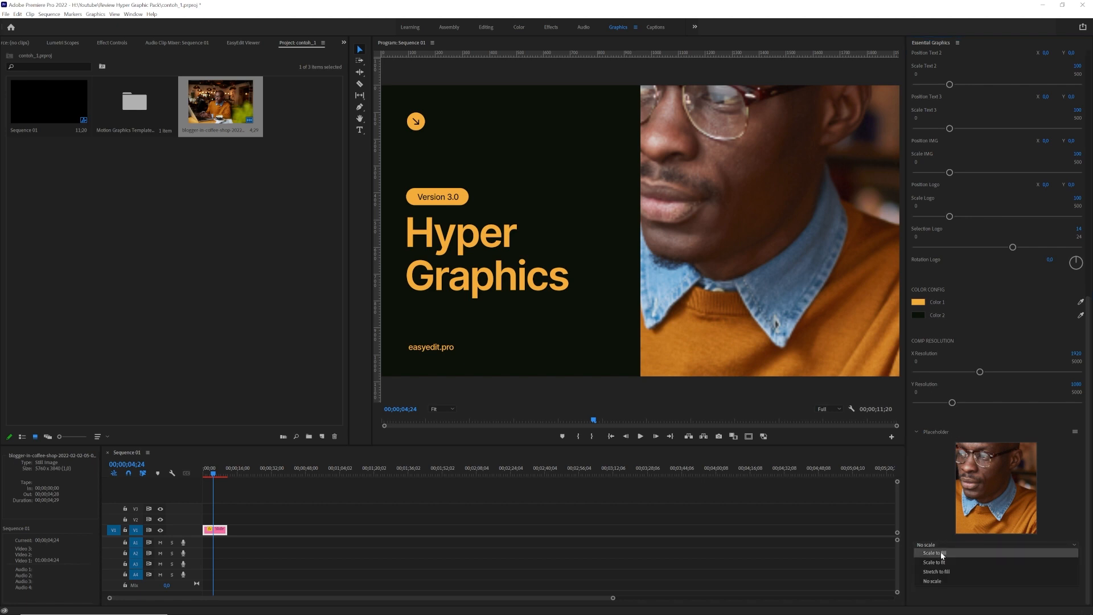
left_click(943, 553)
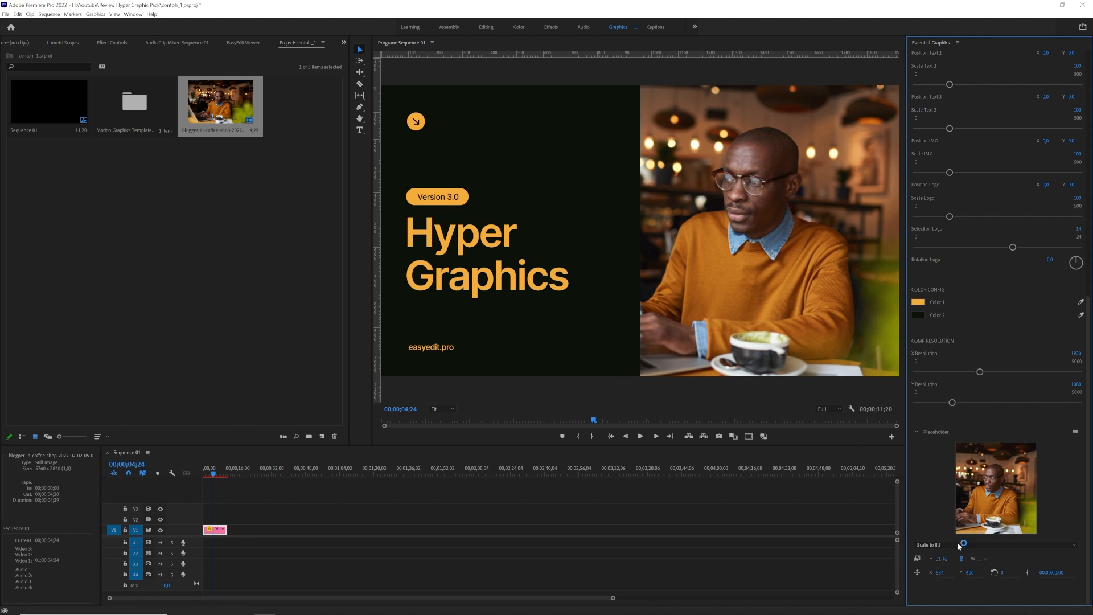
Shift the coffee-shop image horizontally within the placeholder, trying an X position of 600 and settling on 650
left_click(941, 572)
type("600")
key("Return")
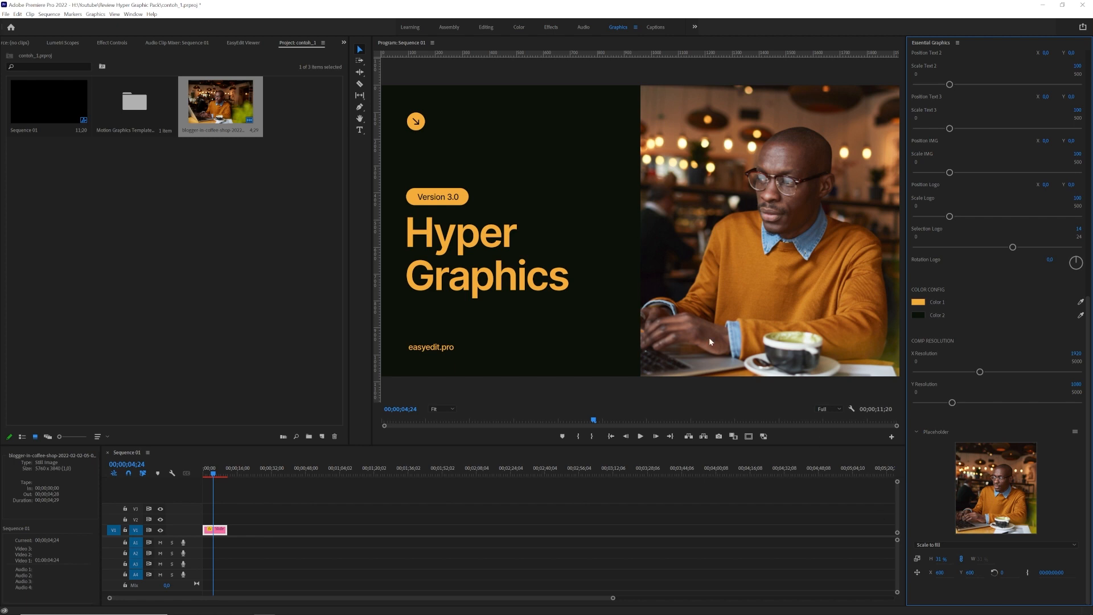
left_click(944, 573)
type("650")
key("Return")
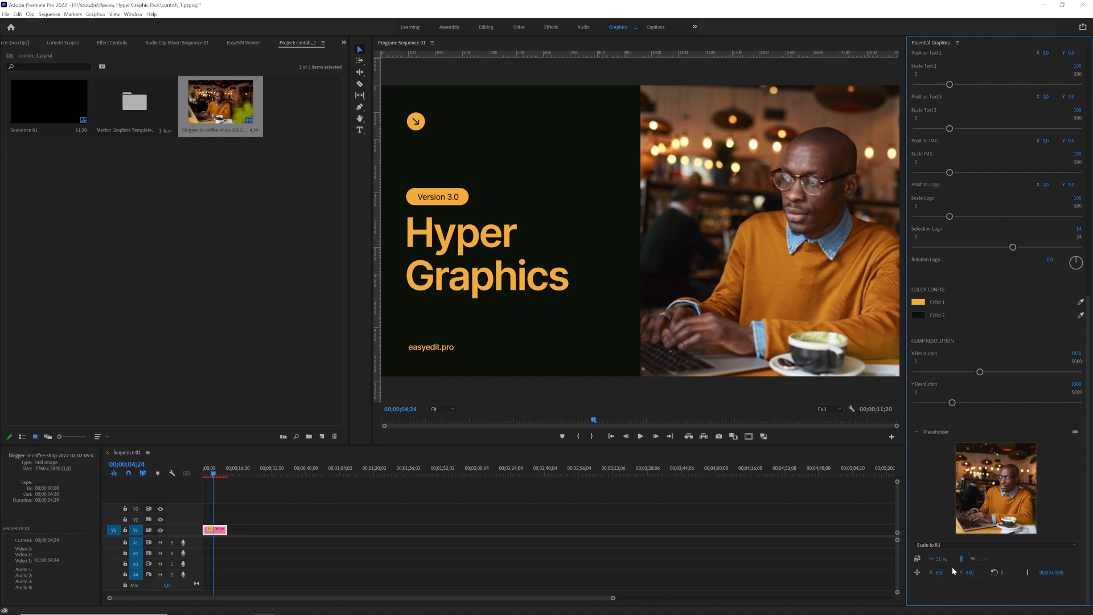
Try rotating the placeholder image by 20 degrees and return its rotation to 0
left_click(1003, 572)
type("20")
key("Return")
left_click(1005, 572)
type("0")
key("Return")
Replace the placeholder image with the beautiful-model-on-the-steps video from Contoh Assets
left_click(1075, 434)
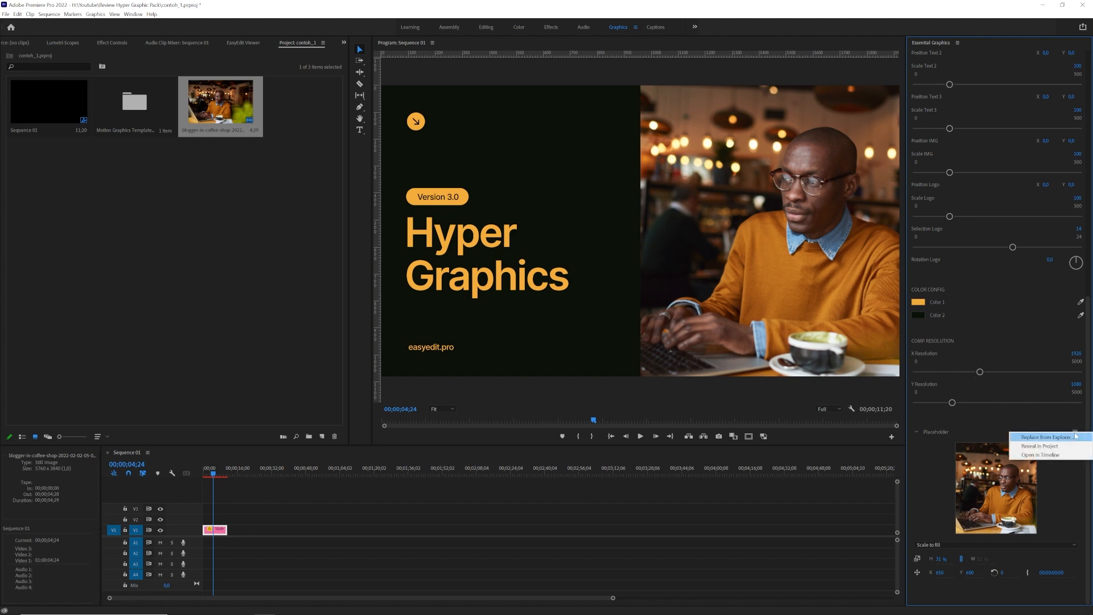
left_click(1046, 437)
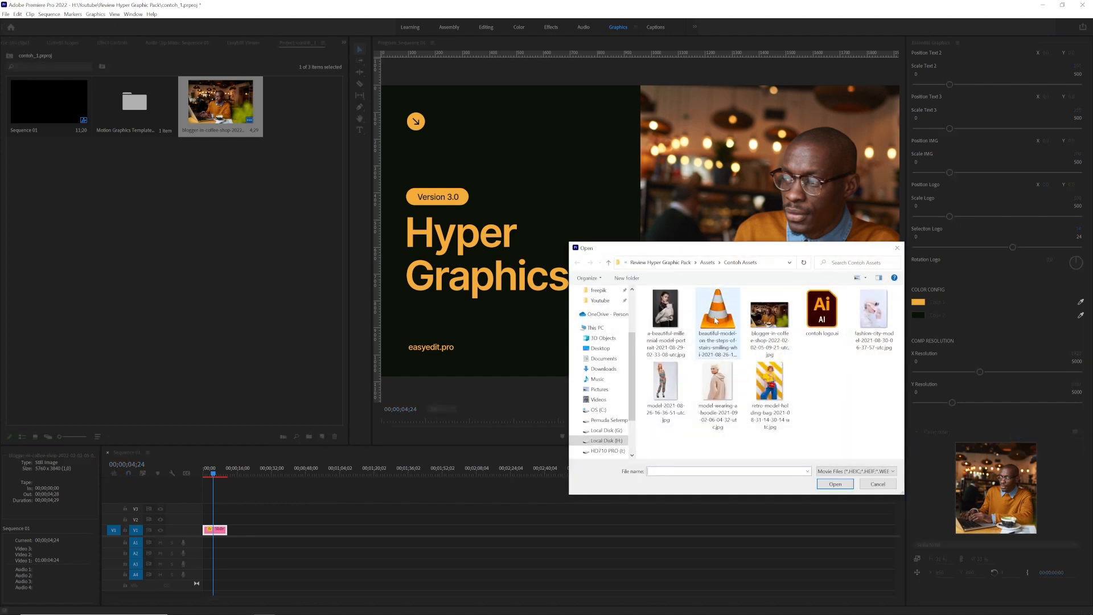
left_click(716, 319)
left_click(836, 484)
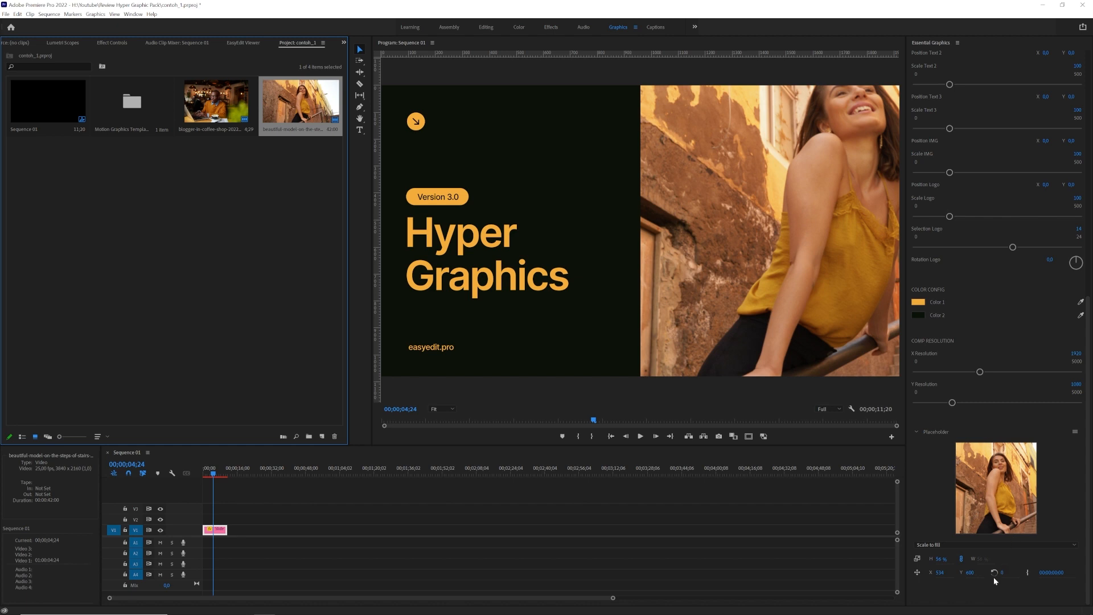
Set the placeholder video's X position to 470 and check the framing at 00;00;03;18
left_click(941, 573)
type("470")
key("Return")
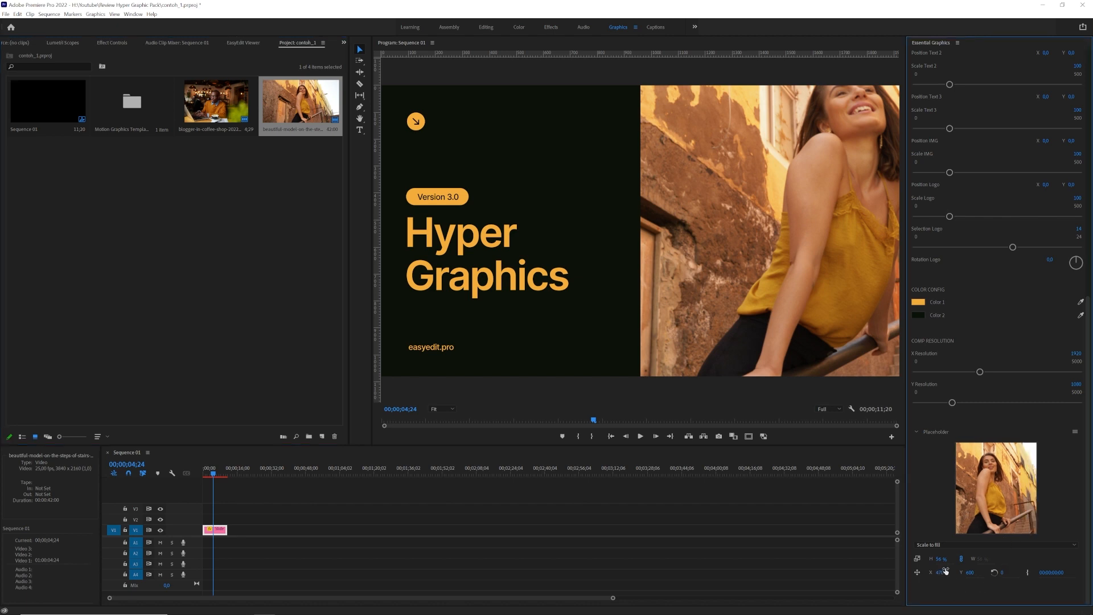
left_click_drag(212, 473, 211, 476)
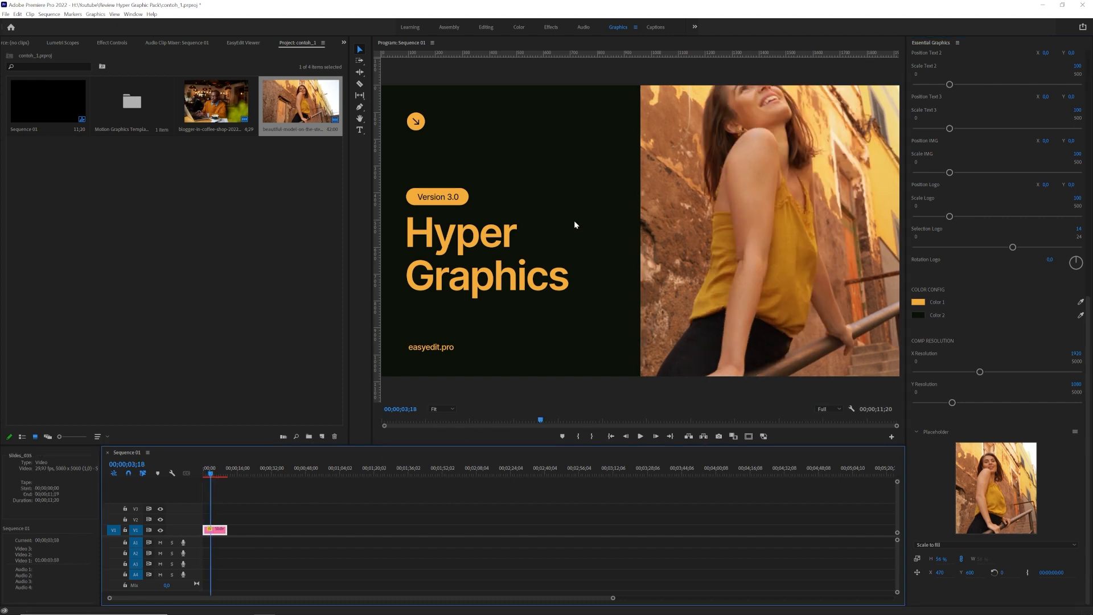
Change the slide's Text 1.1 to Pemuda, Text 1.2 to Setempat and Text 3 to pemudasetempatid
scroll(1075, 262, "up", 10)
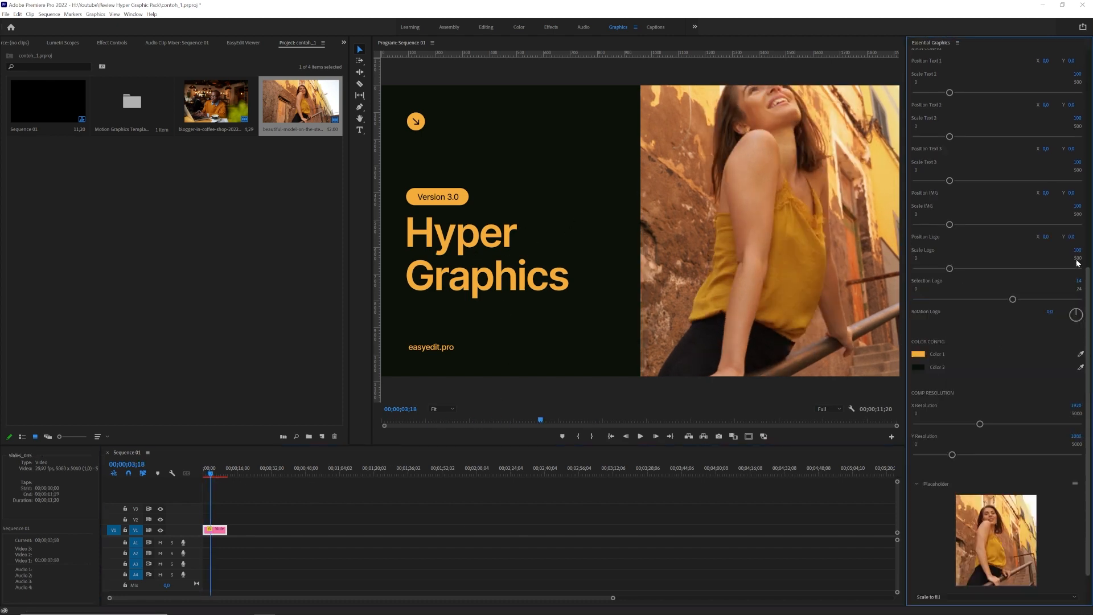
left_click(937, 93)
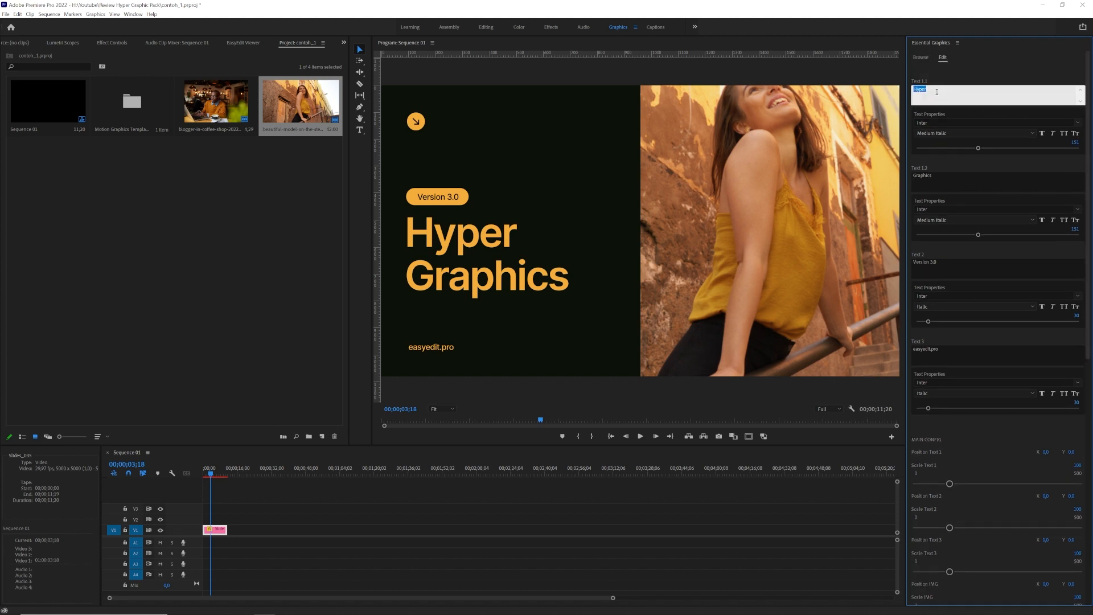
type("Pemuda")
left_click(949, 176)
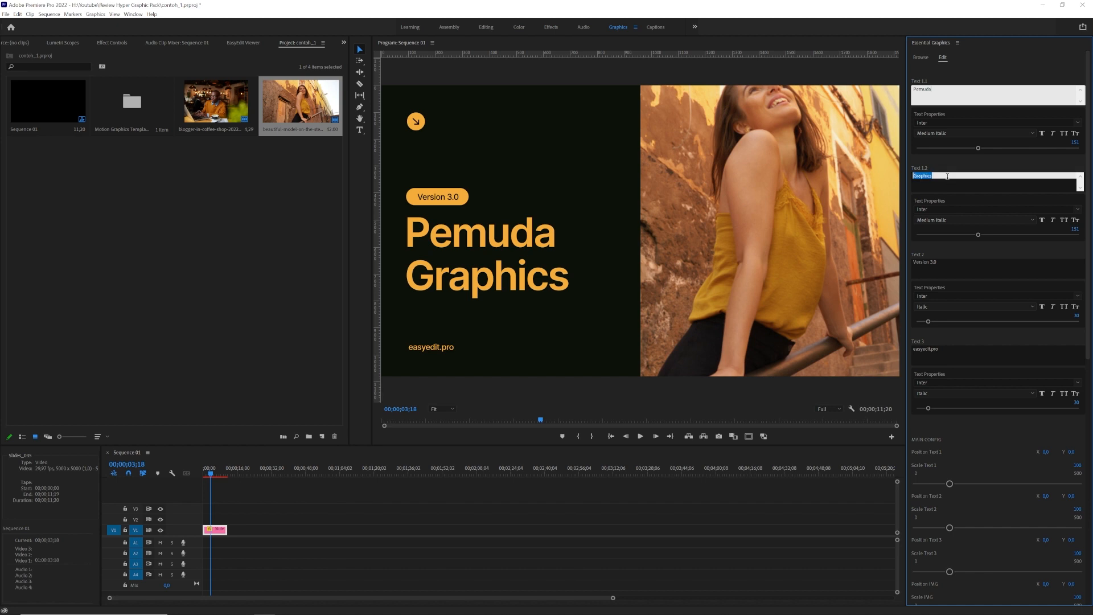
type("Setempat")
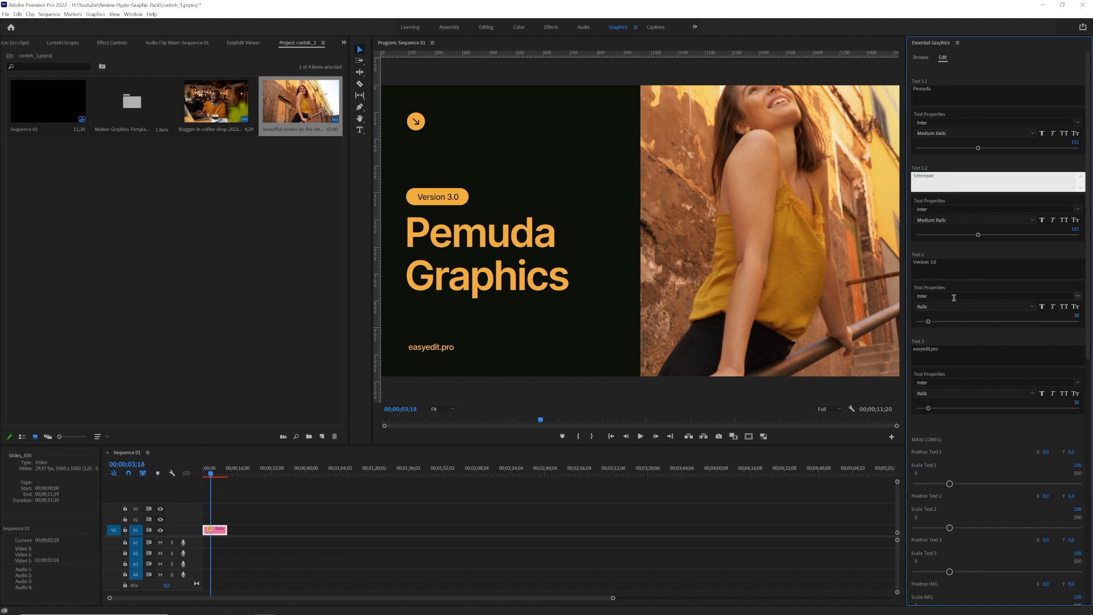
left_click(949, 350)
type("pemudasetempatid")
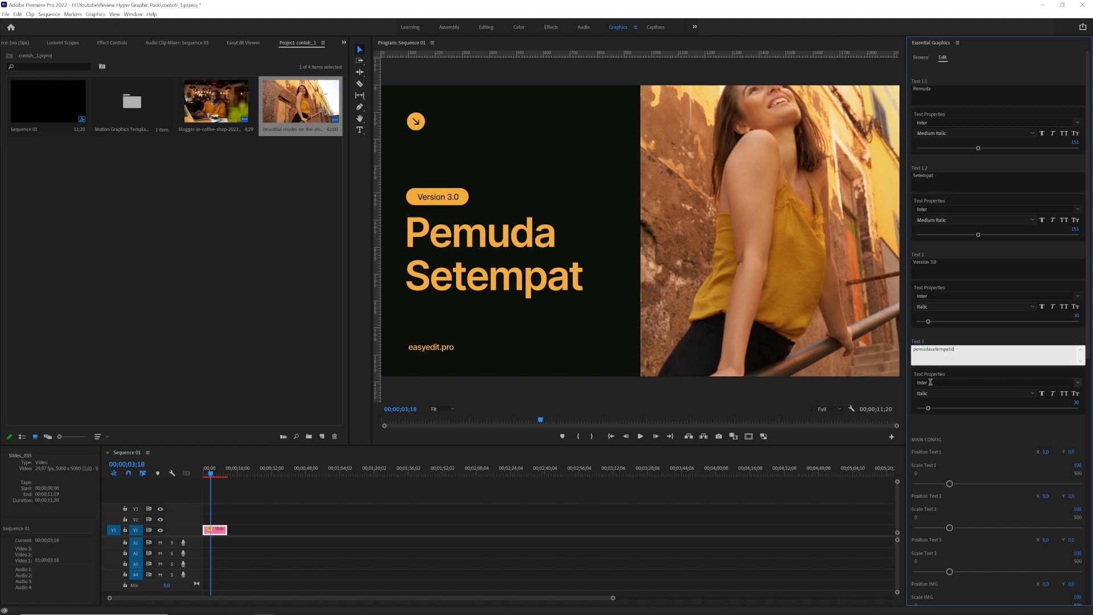
left_click(779, 503)
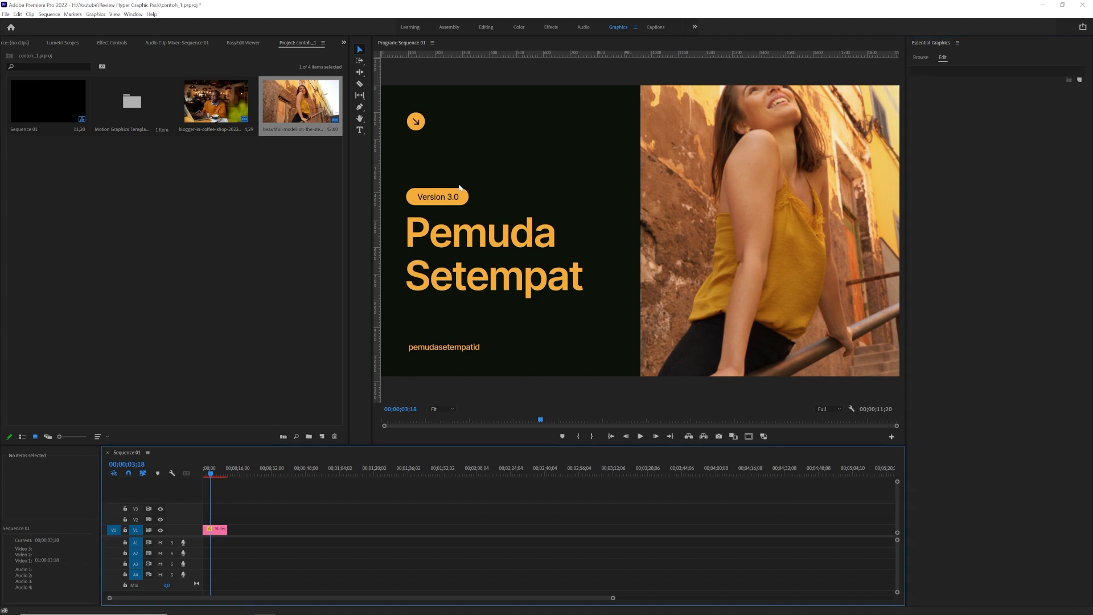
Play the edited slide from the start of the sequence and park the playhead at 00;00;02;12
left_click_drag(211, 474, 149, 474)
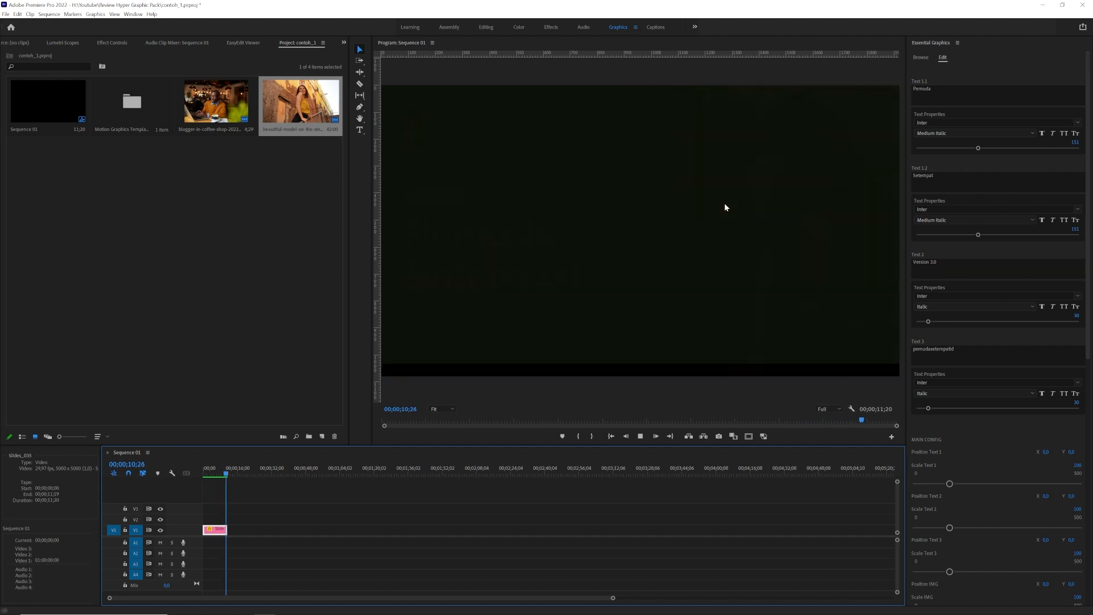
left_click_drag(220, 472, 208, 474)
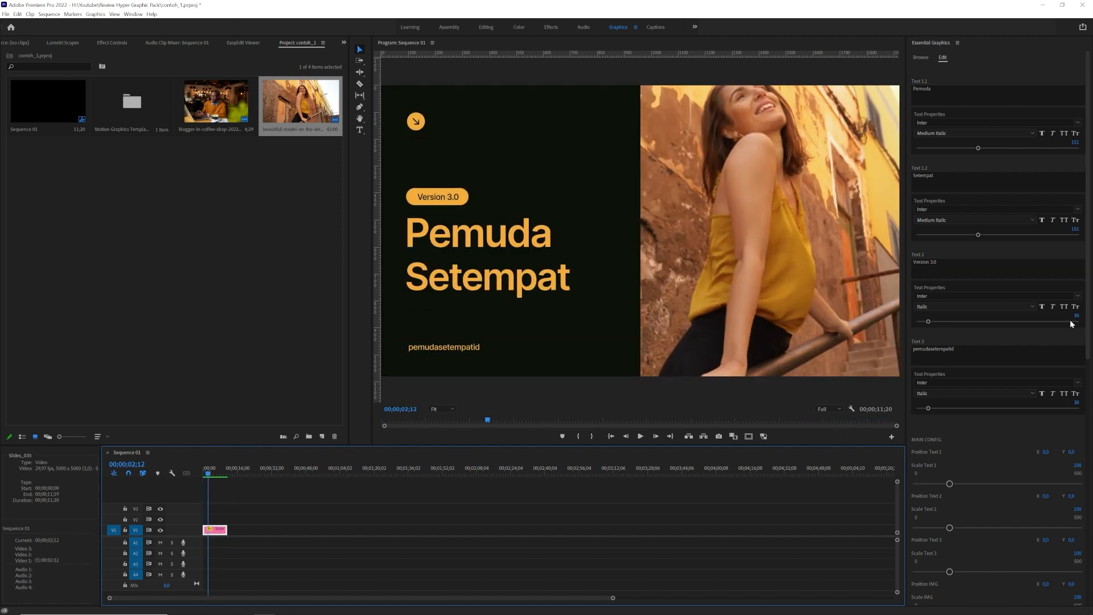
Recolor the slide by setting Color 2 to light grey F1F1F1 and Color 1 to near-black
left_click_drag(1088, 307, 1078, 497)
scroll(1078, 498, "down", 2)
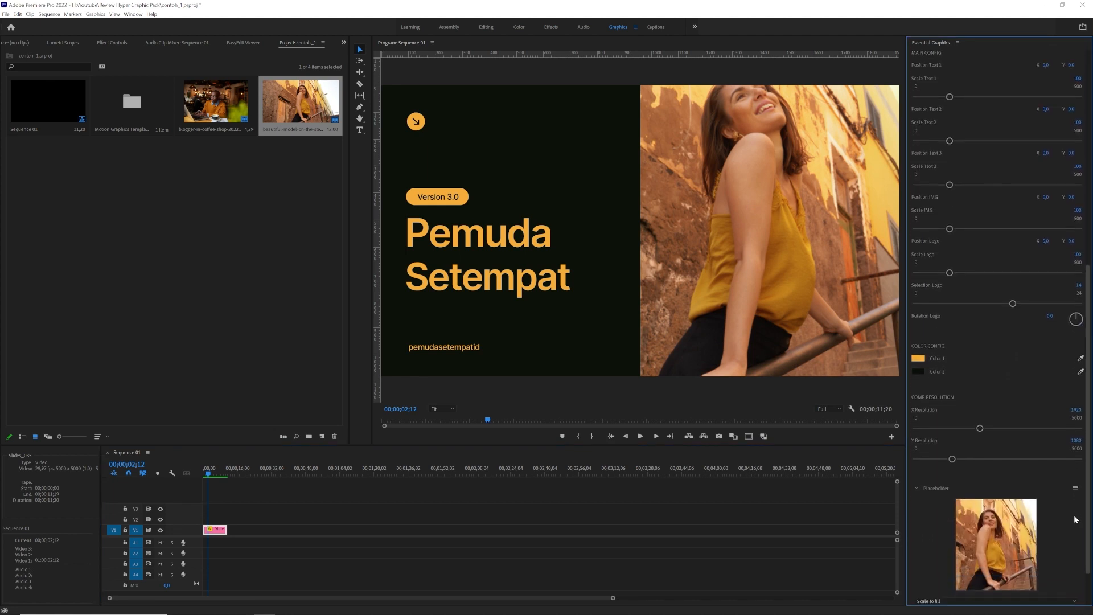
left_click(921, 369)
left_click(665, 356)
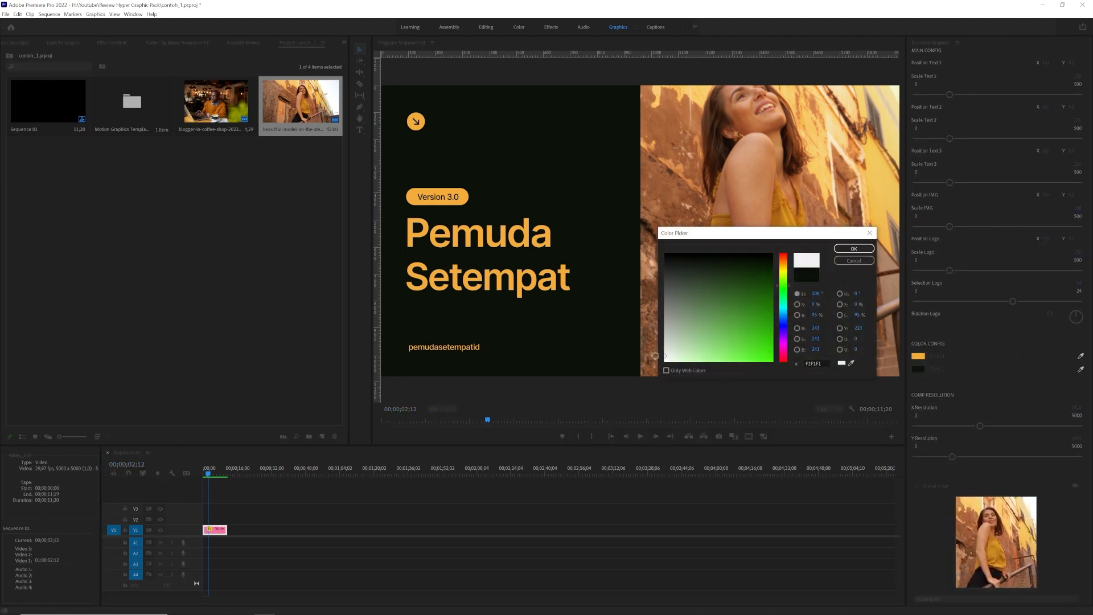
left_click(853, 248)
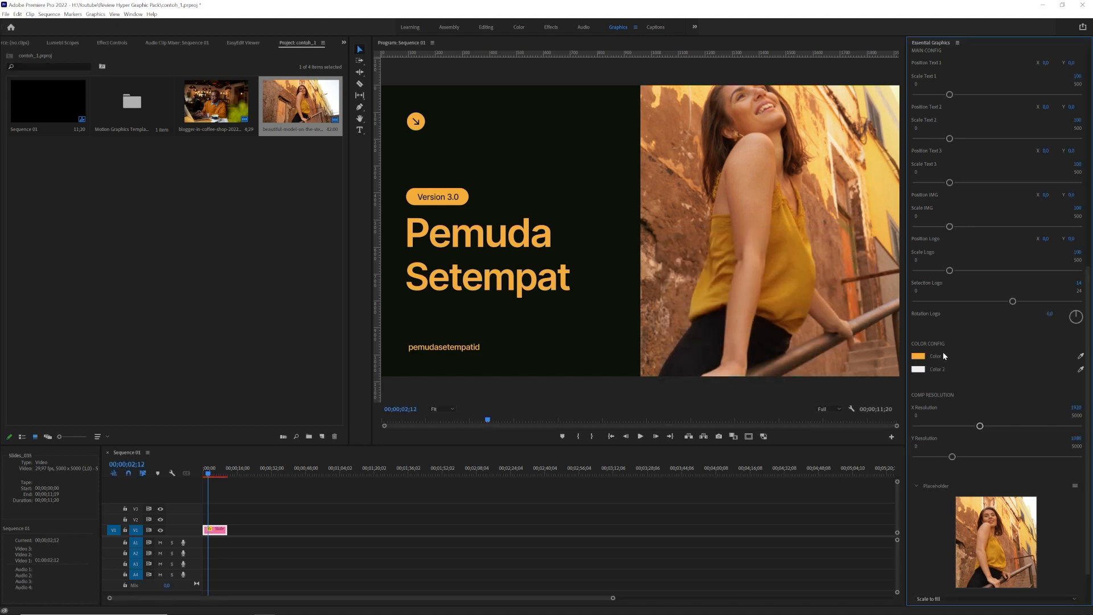
left_click(919, 357)
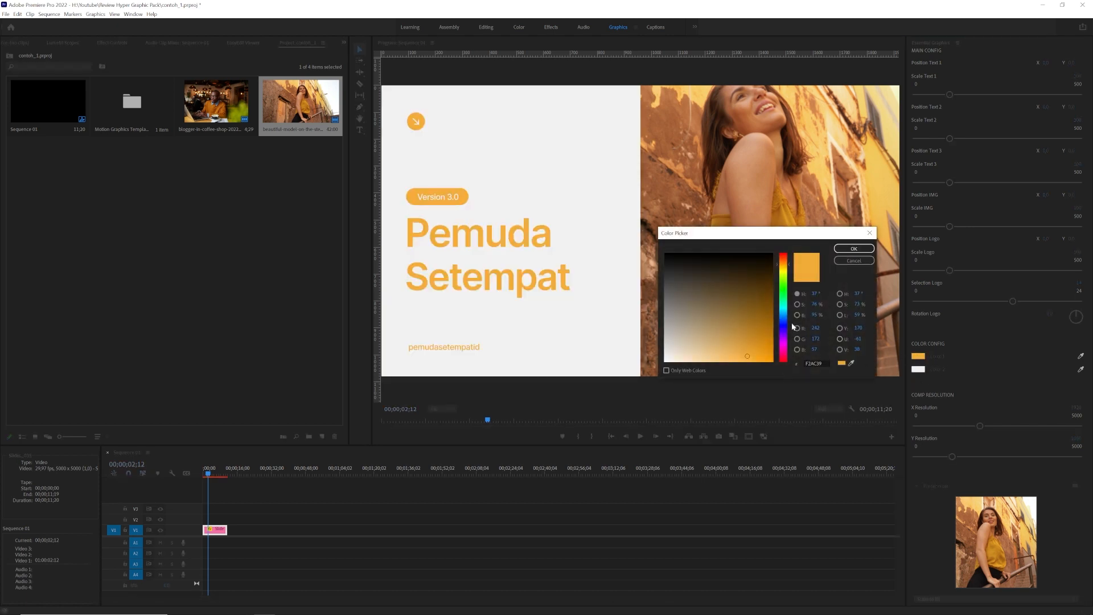
left_click(854, 249)
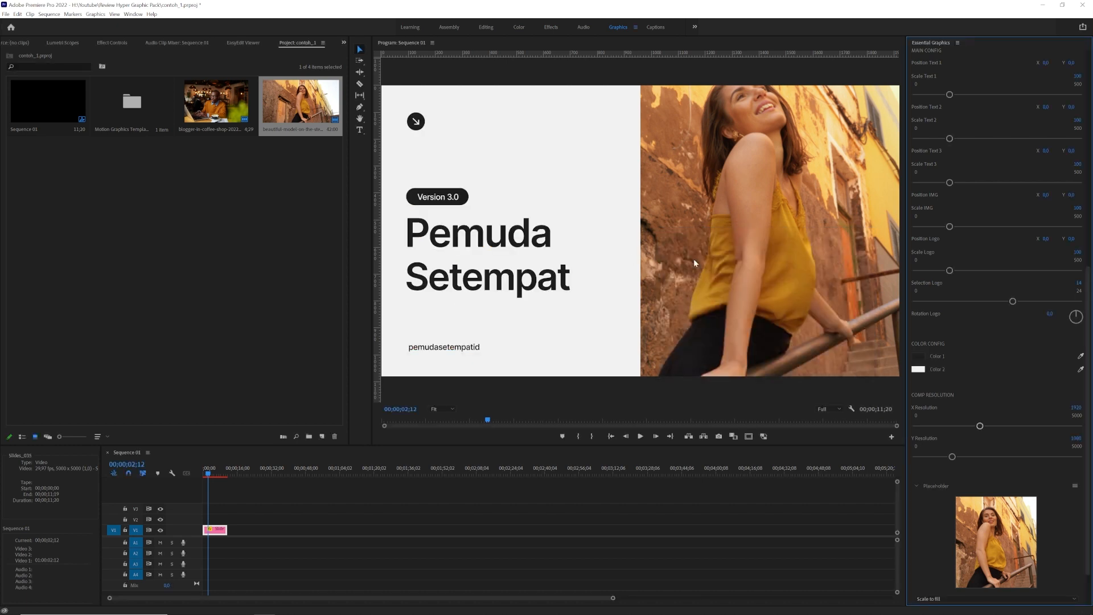
Review the slide's remaining configuration settings and delete the slide clip from track V1
scroll(1077, 268, "up", 6)
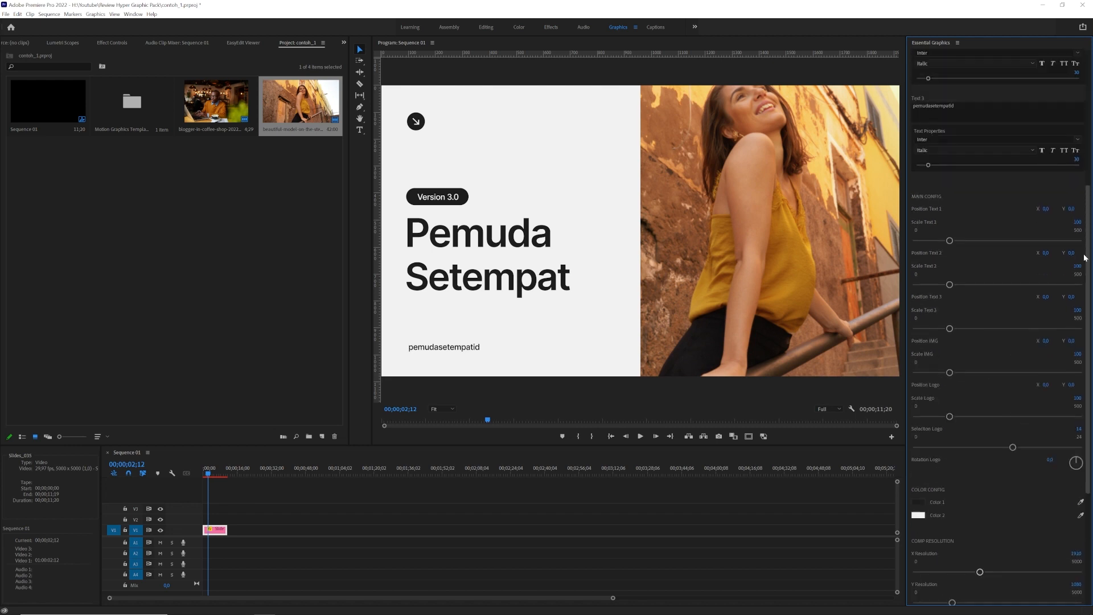
scroll(1077, 265, "down", 3)
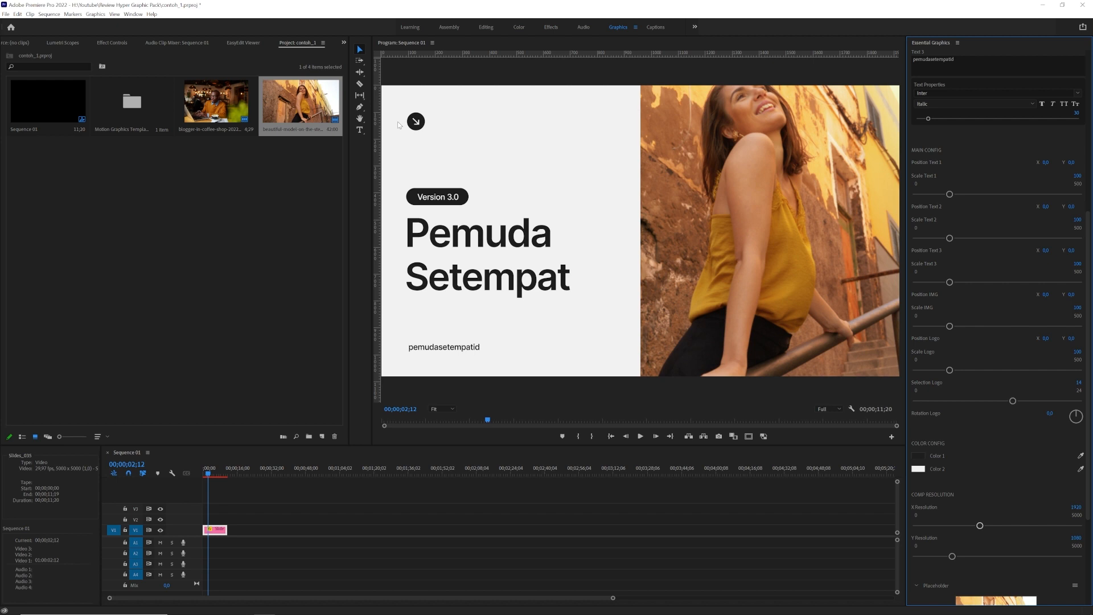
left_click(219, 529)
key("Delete")
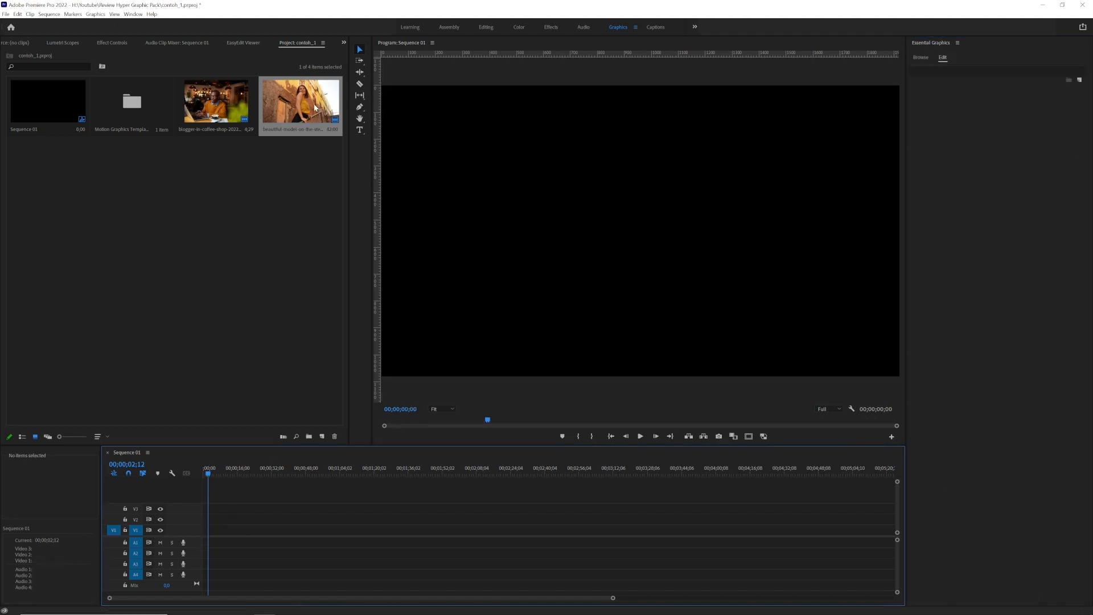
Add Presentation 012 from the pack's Presentation category to track V1 at 00;00;02;12 and move the playhead to 00;00;09;12
left_click(241, 44)
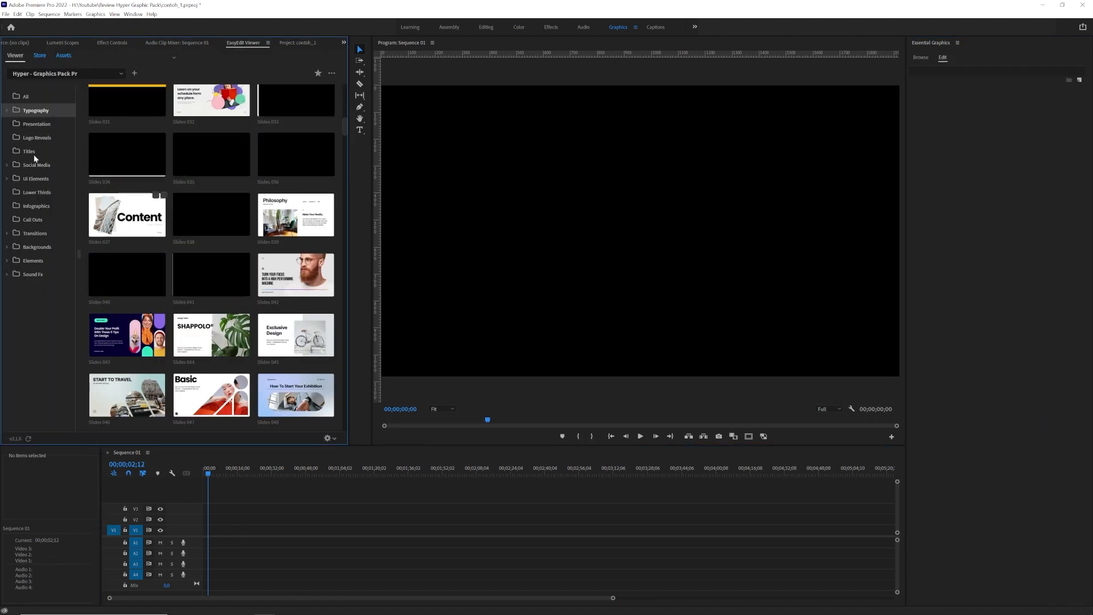
left_click(44, 125)
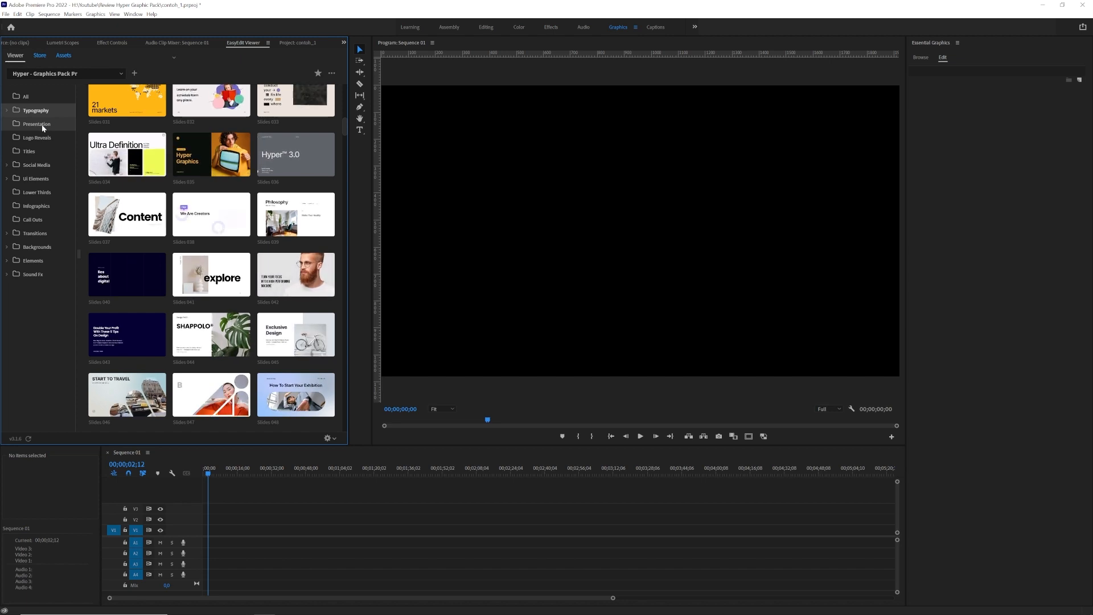
scroll(337, 245, "down", 1)
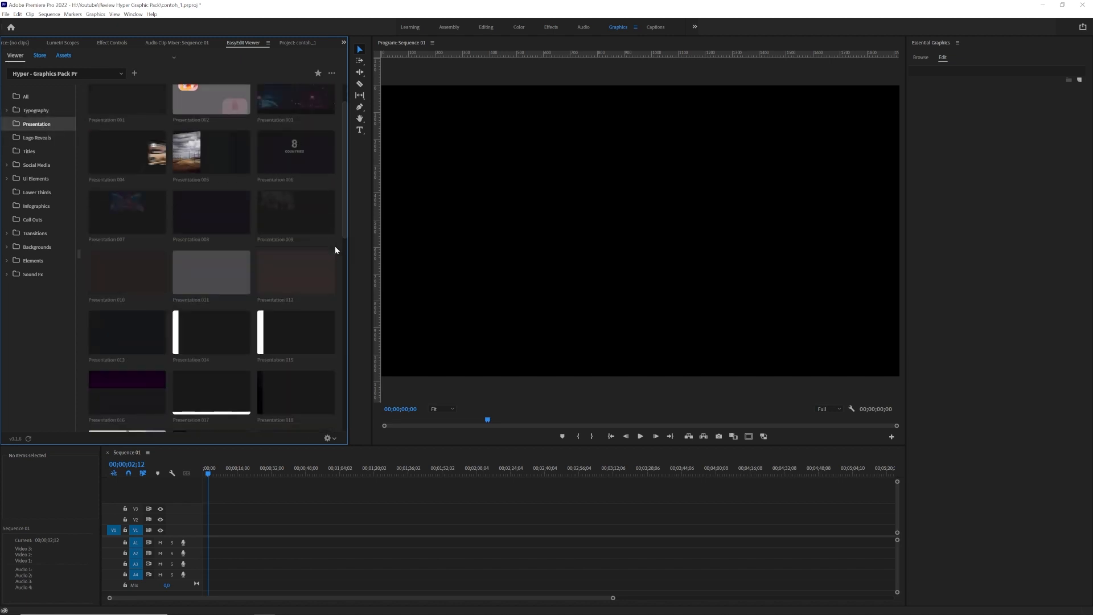
scroll(319, 251, "down", 1)
scroll(317, 257, "down", 2)
scroll(315, 255, "up", 2)
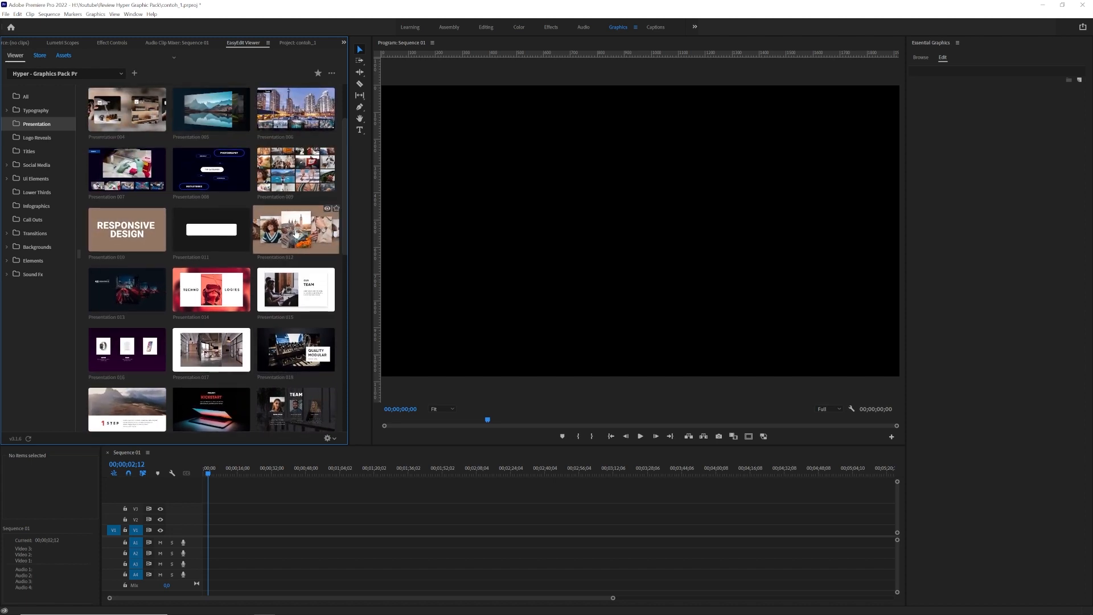
left_click(295, 233)
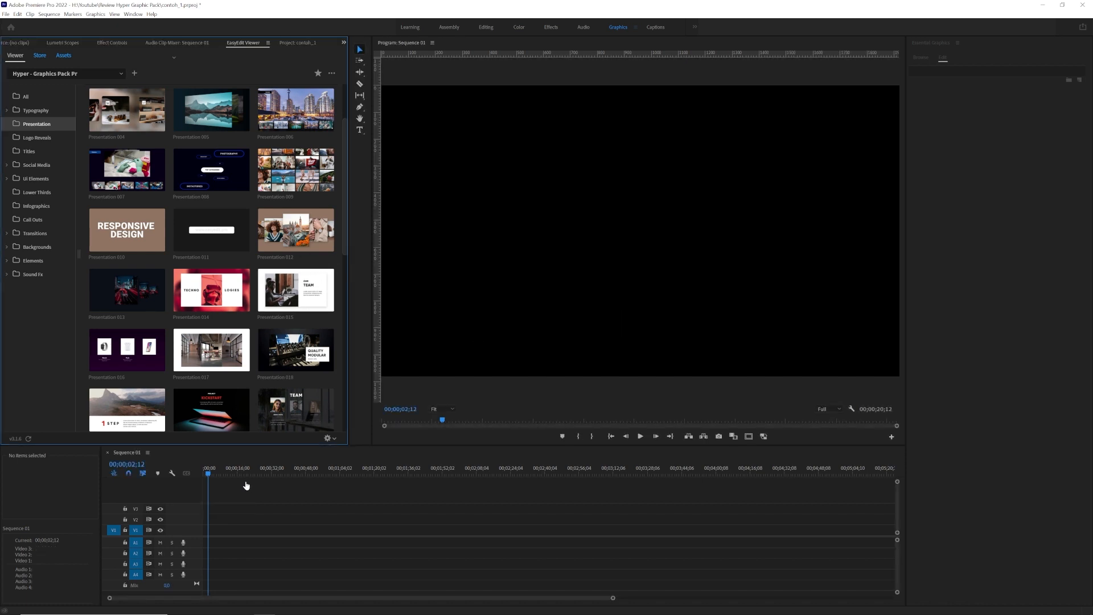
left_click(222, 469)
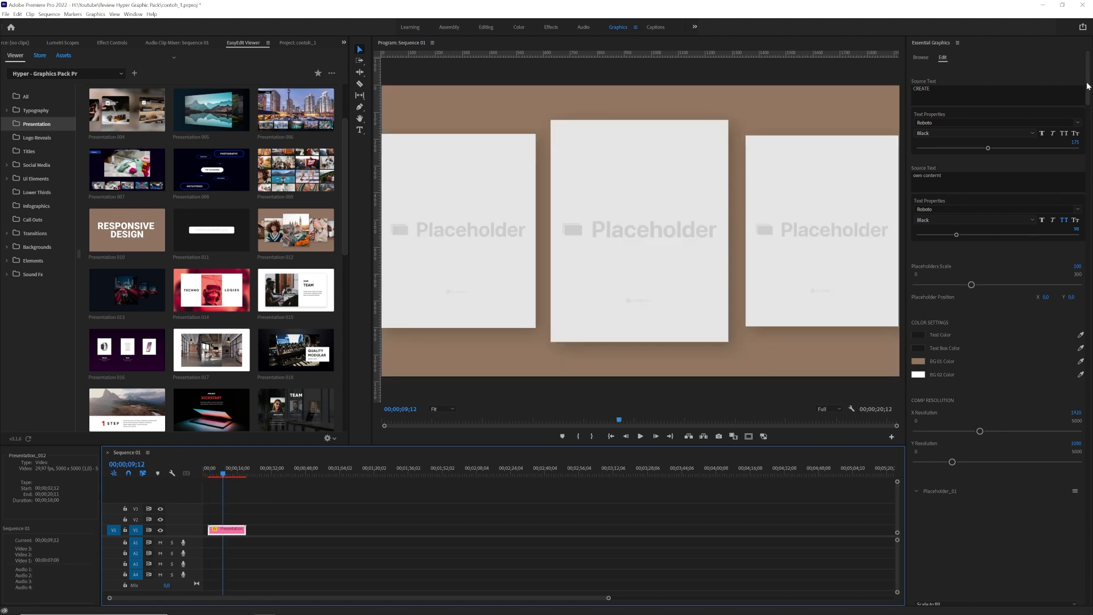
Examine the presentation clip's text, color, resolution and media placeholder settings from start to end
scroll(1087, 135, "down", 1)
left_click_drag(1087, 134, 1088, 176)
left_click_drag(1087, 169, 1084, 108)
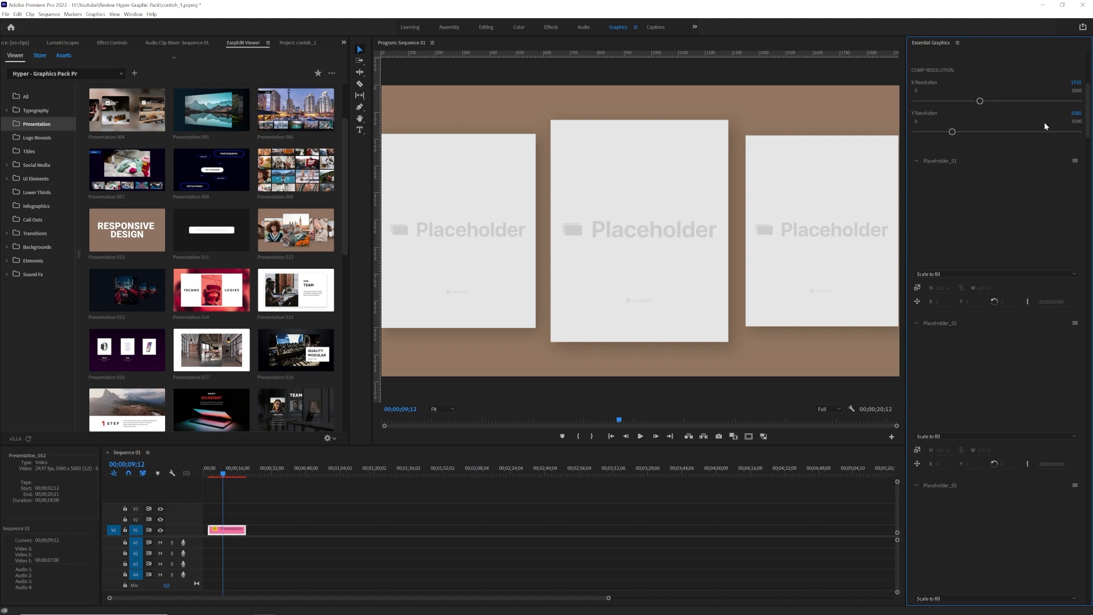
left_click_drag(1088, 108, 1088, 276)
left_click(1085, 560)
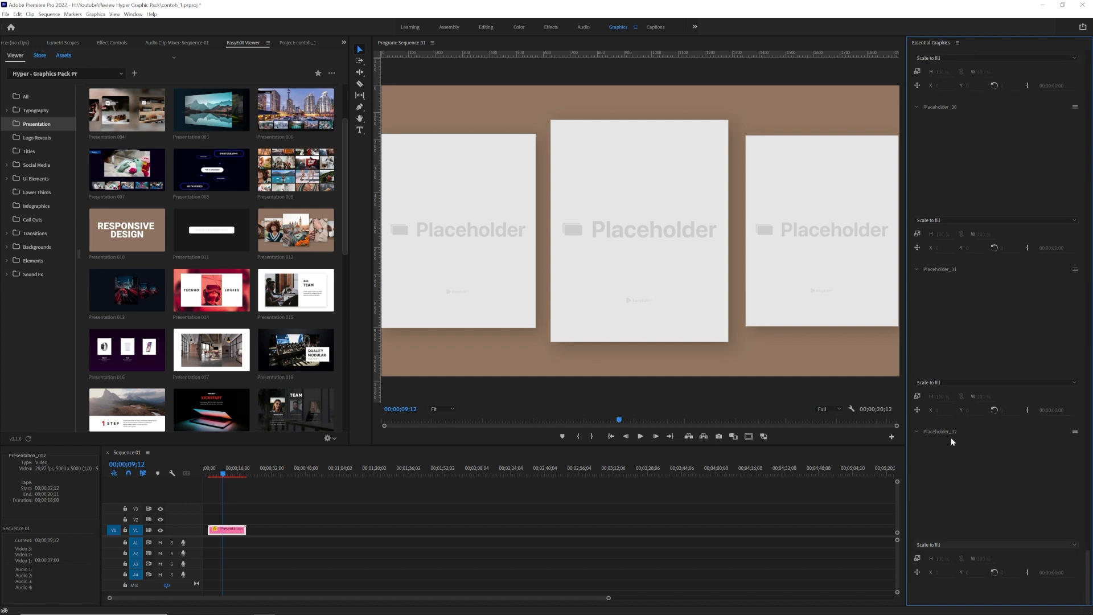
scroll(1063, 217, "up", 1)
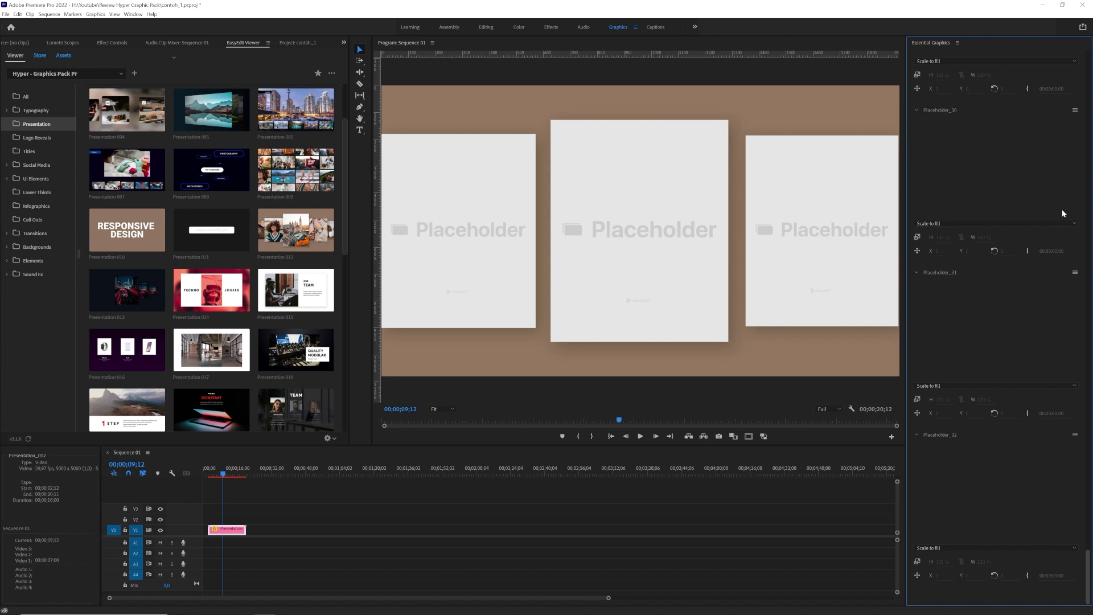
scroll(1070, 162, "up", 15)
scroll(1073, 90, "up", 5)
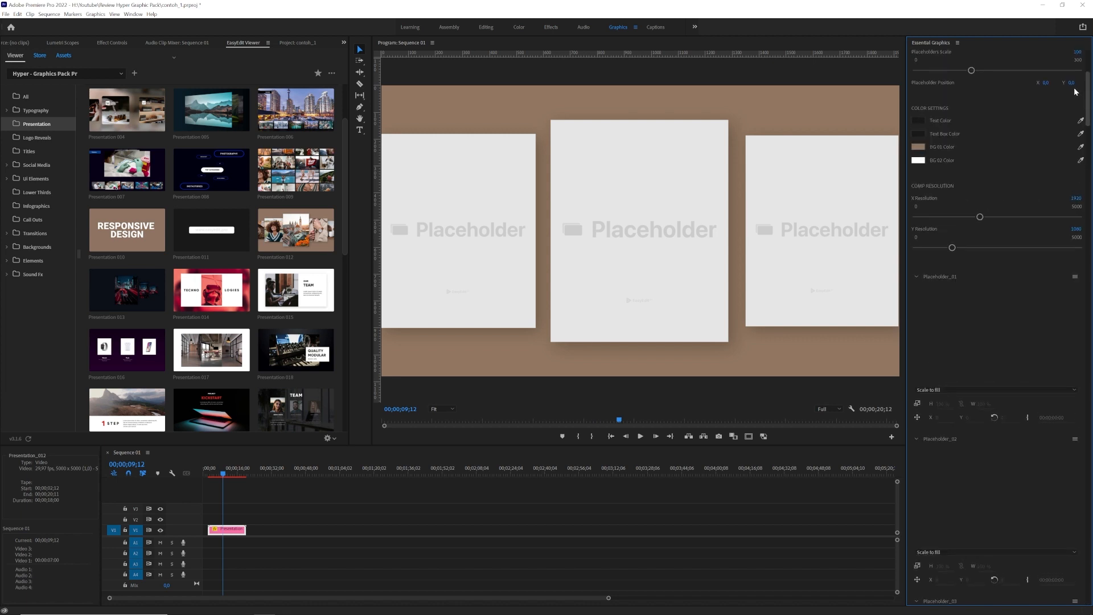
scroll(1060, 142, "down", 2)
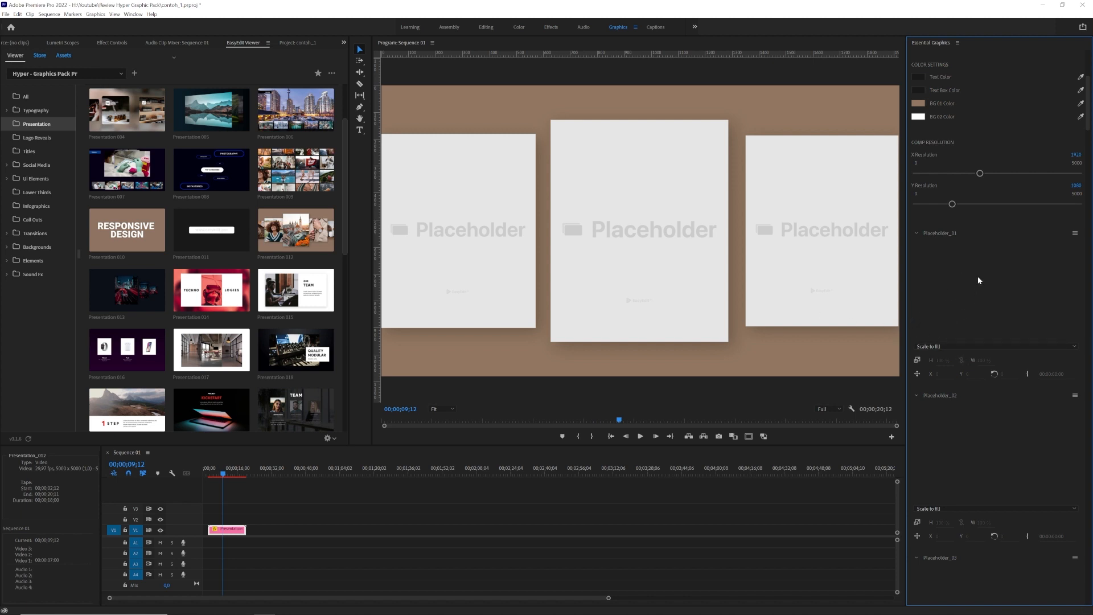
Fill Placeholder_01 with the beautiful-millennial-model portrait image and Placeholder_02 with the fashion-city-model image from the Contoh Assets folder
left_click(1073, 234)
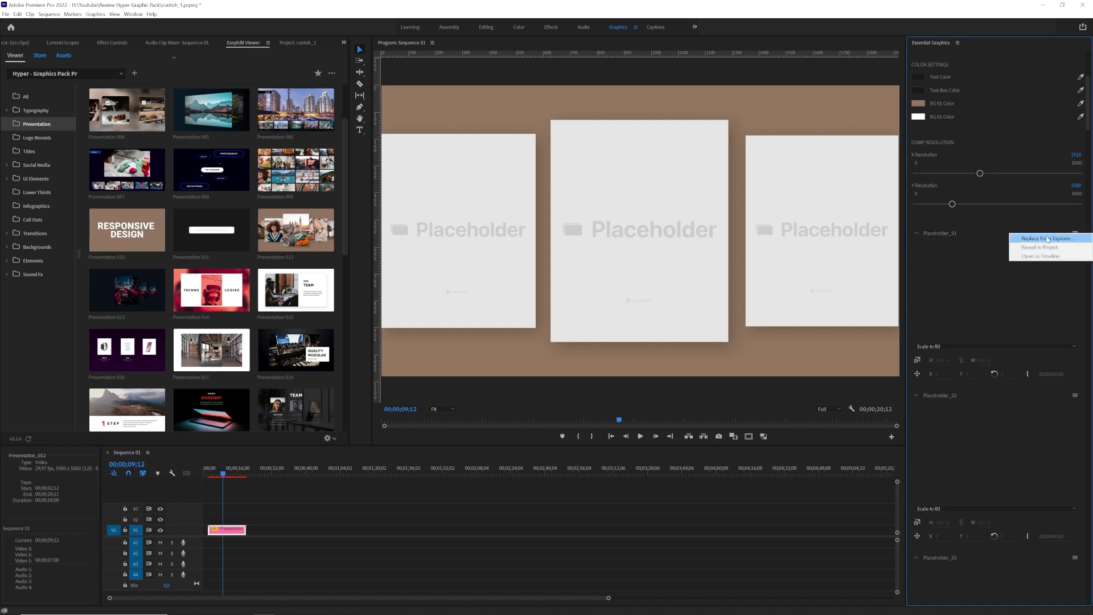
left_click(1047, 239)
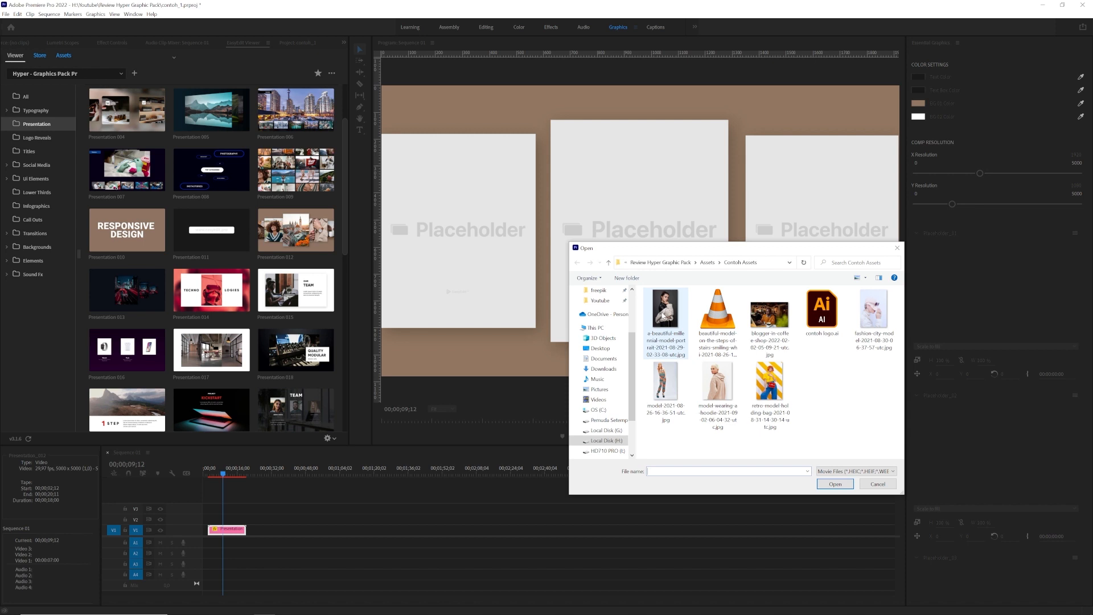
double_click(665, 322)
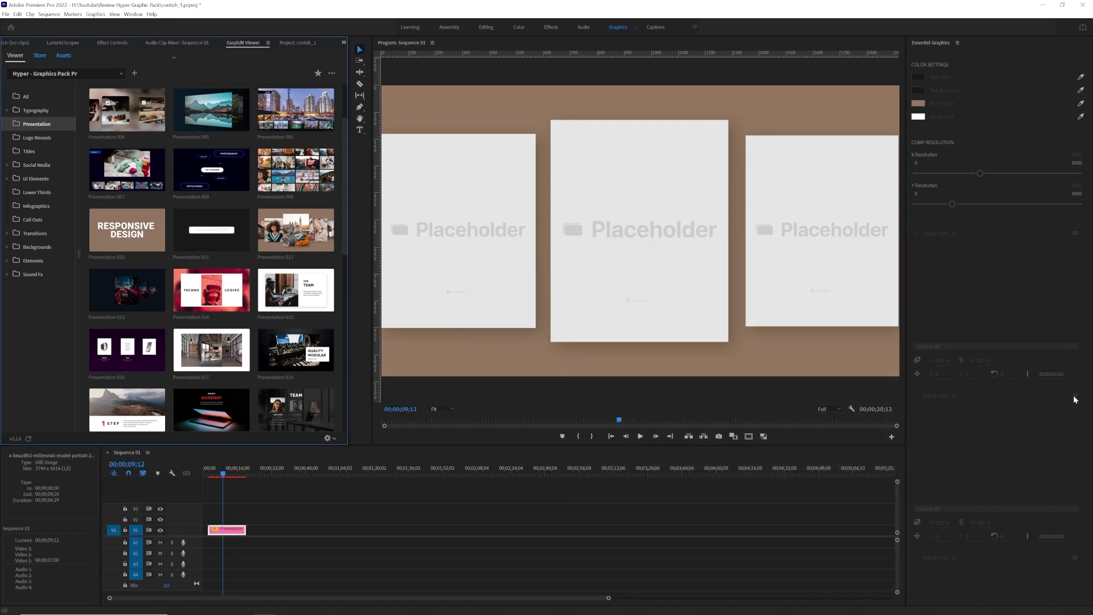
left_click(1075, 397)
left_click(1048, 401)
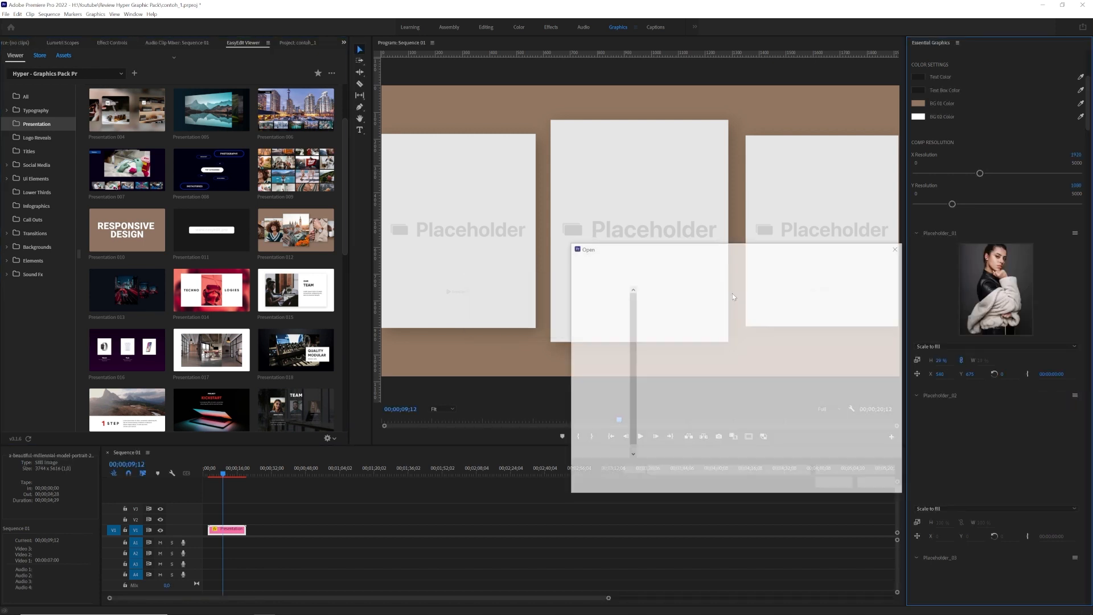
double_click(871, 319)
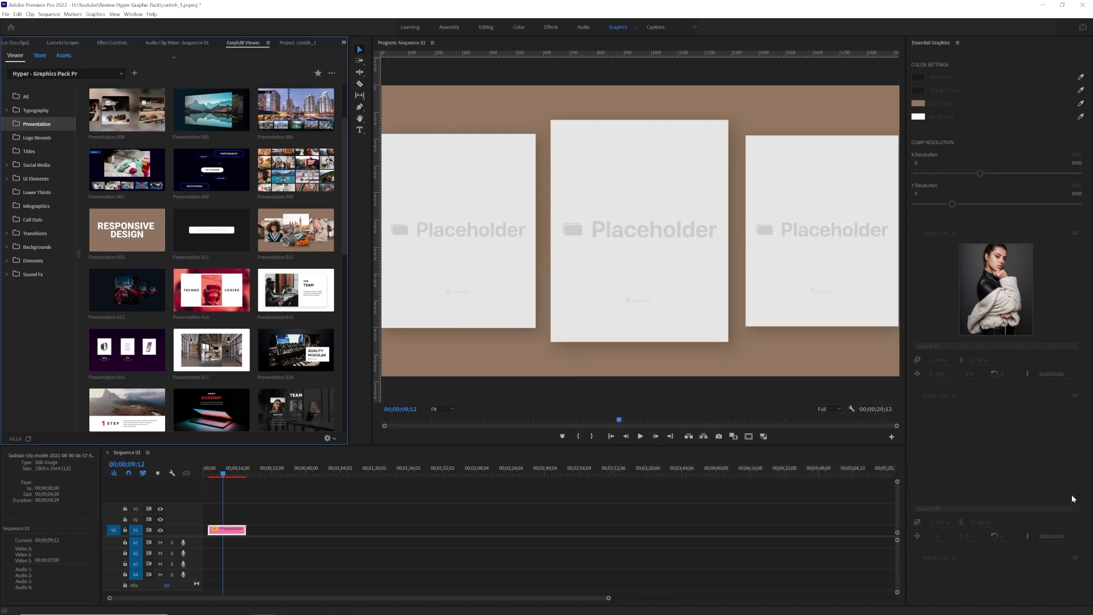
Fill Placeholder_03 with the model-2021-08-26 image from the Contoh Assets folder
left_click(1076, 558)
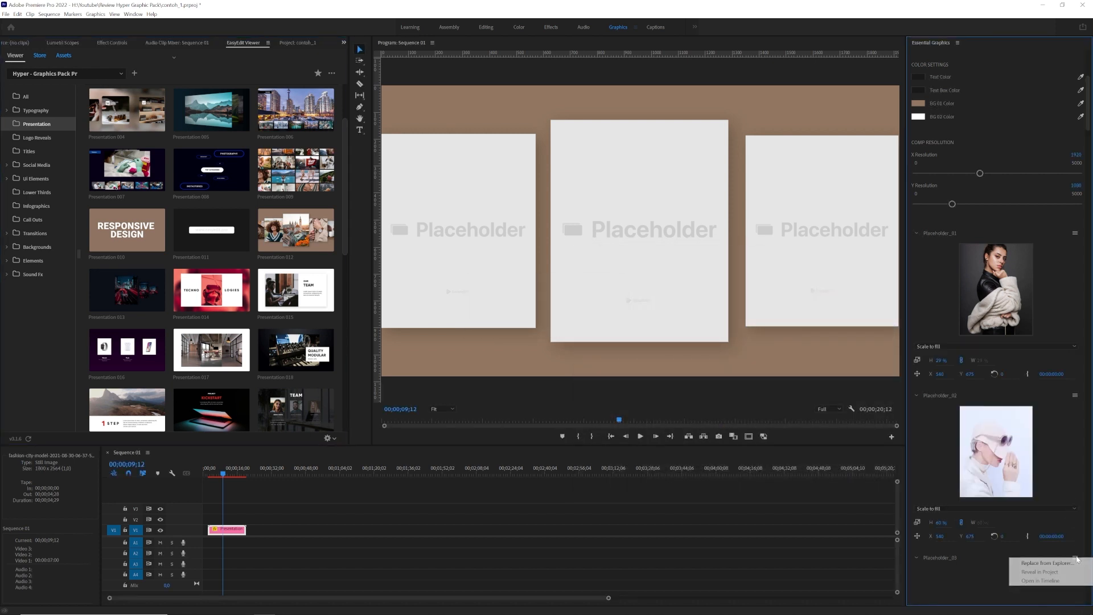
left_click(1047, 564)
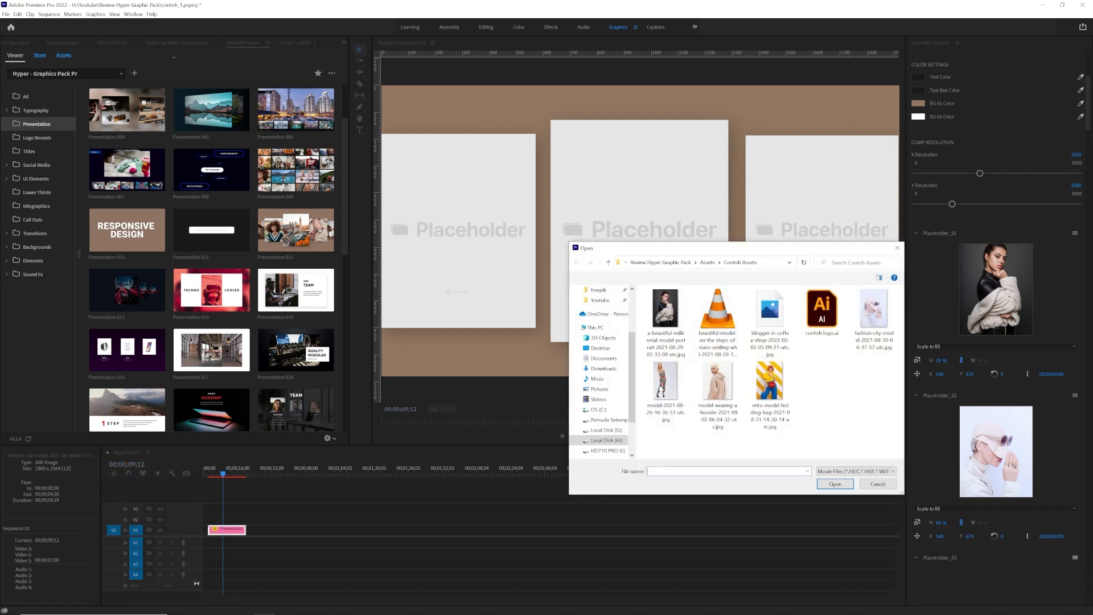
double_click(662, 389)
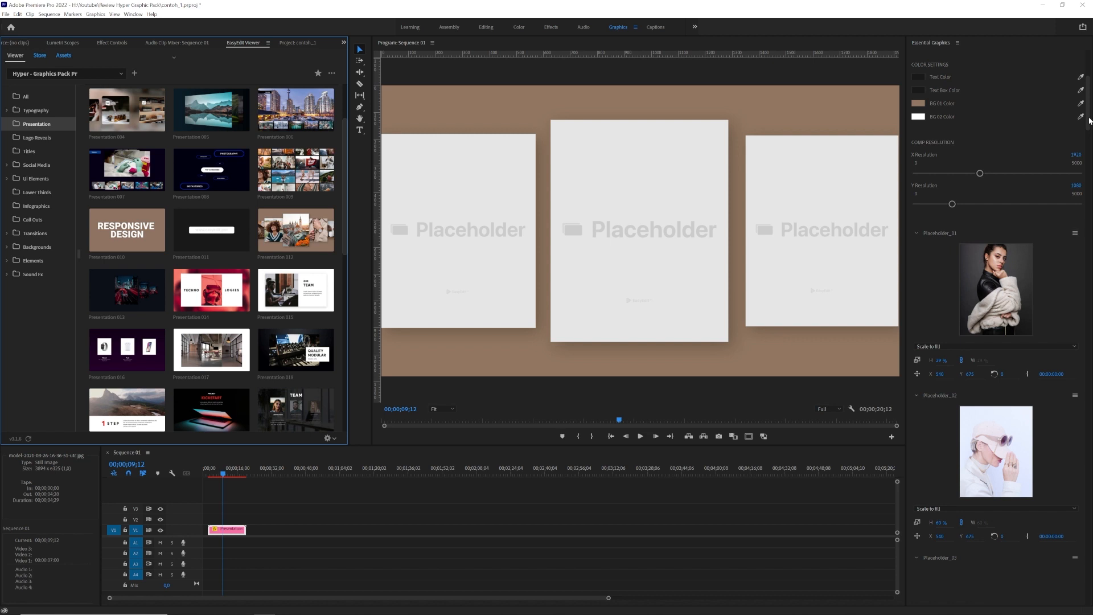
Set the Y position of the image in Placeholder_01 to 700
scroll(1089, 123, "down", 4)
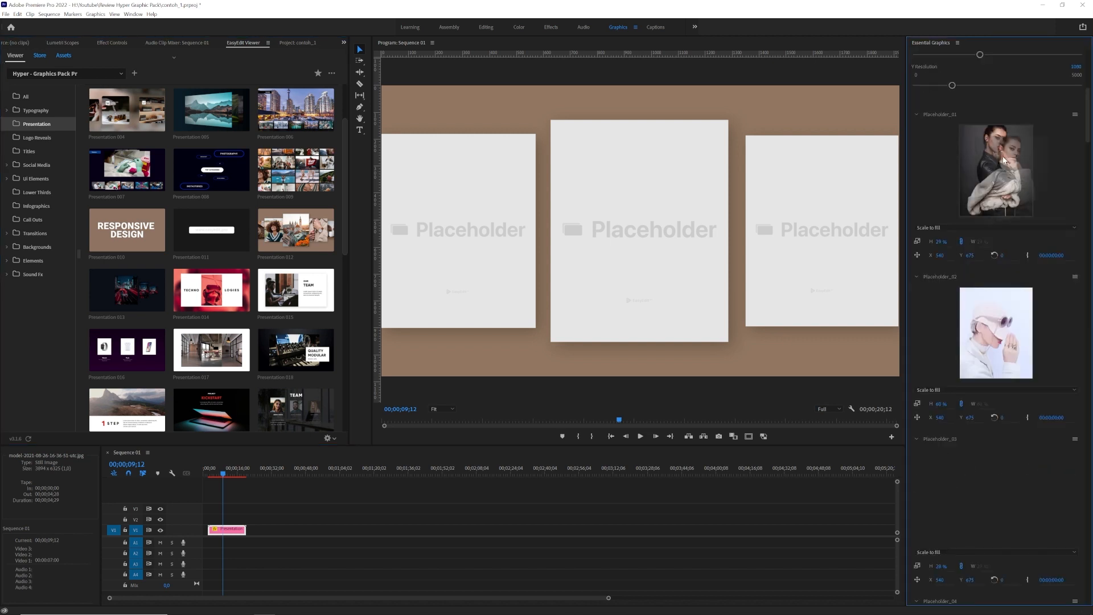
left_click(970, 255)
type("700")
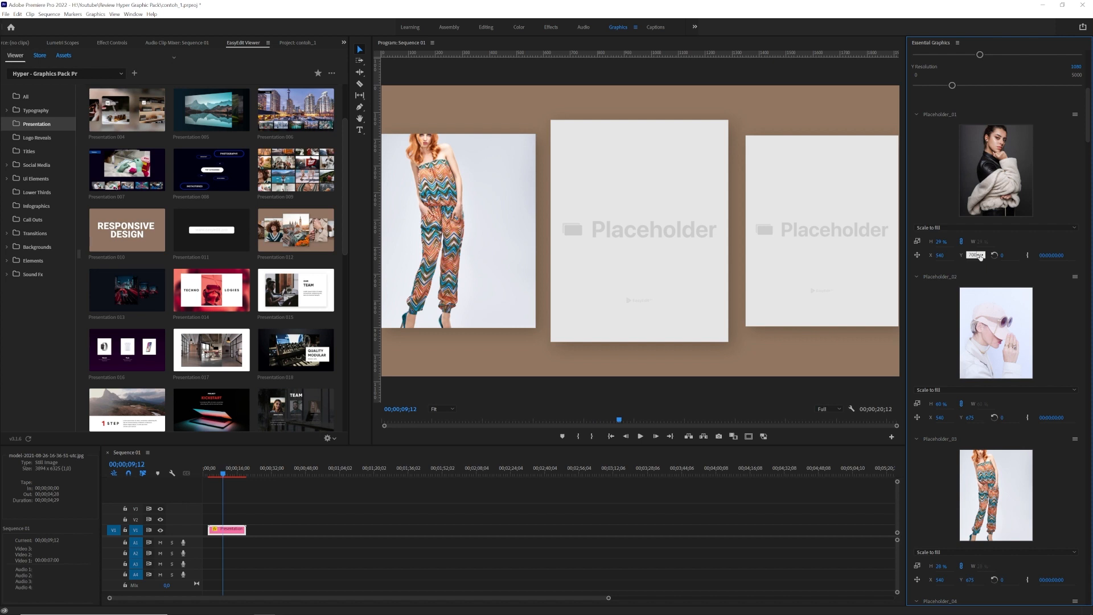
key("Return")
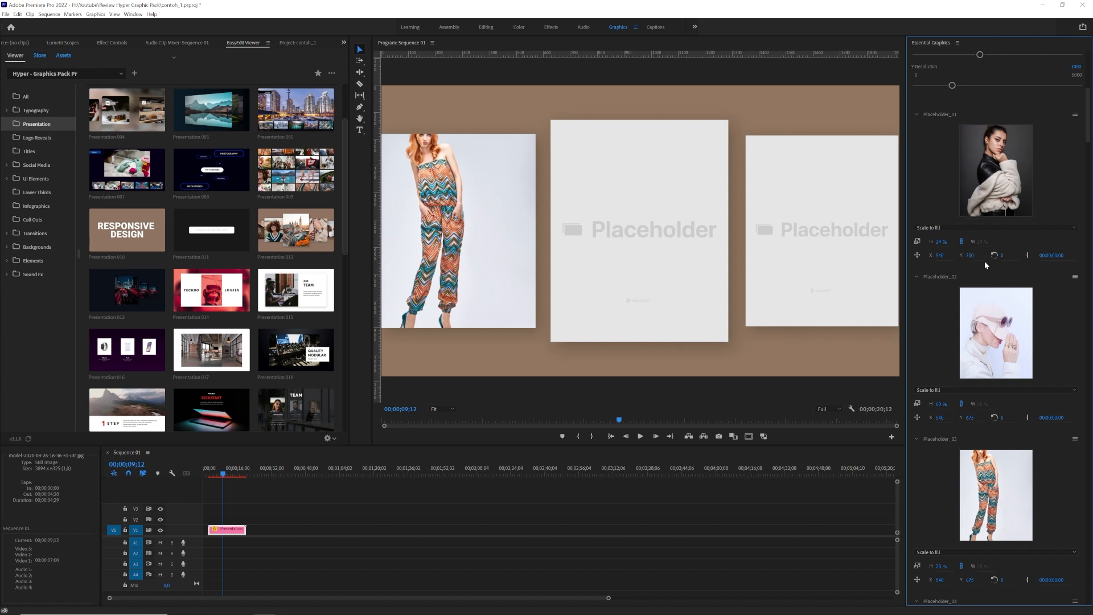
Shift the image in Placeholder_03 vertically, trying a Y position of 750 and settling on 800
left_click(969, 580)
type("750")
key("Return")
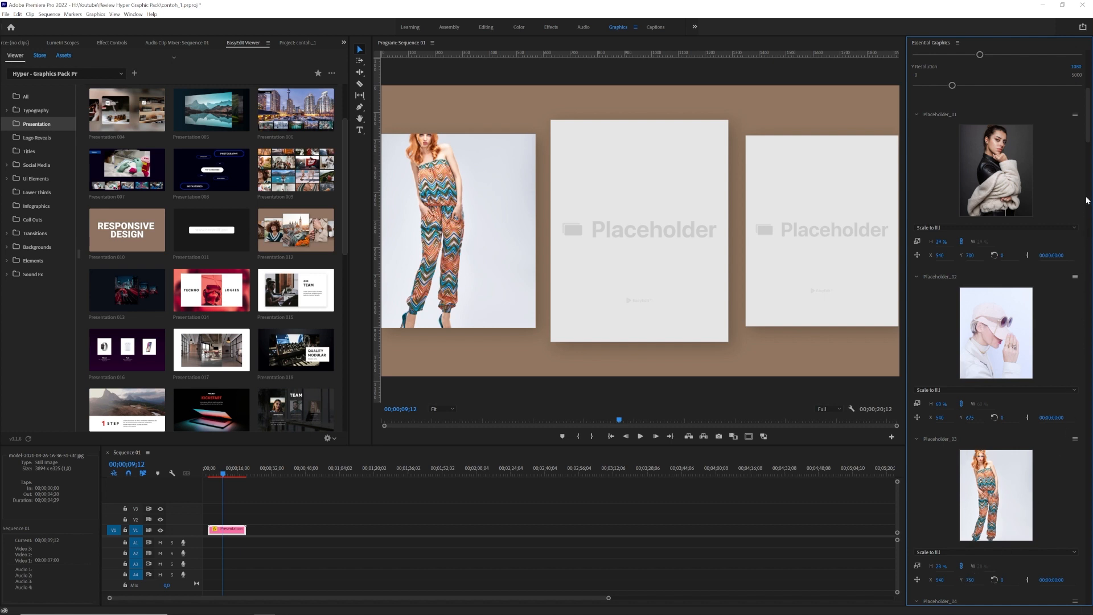
left_click(969, 580)
type("800")
key("Return")
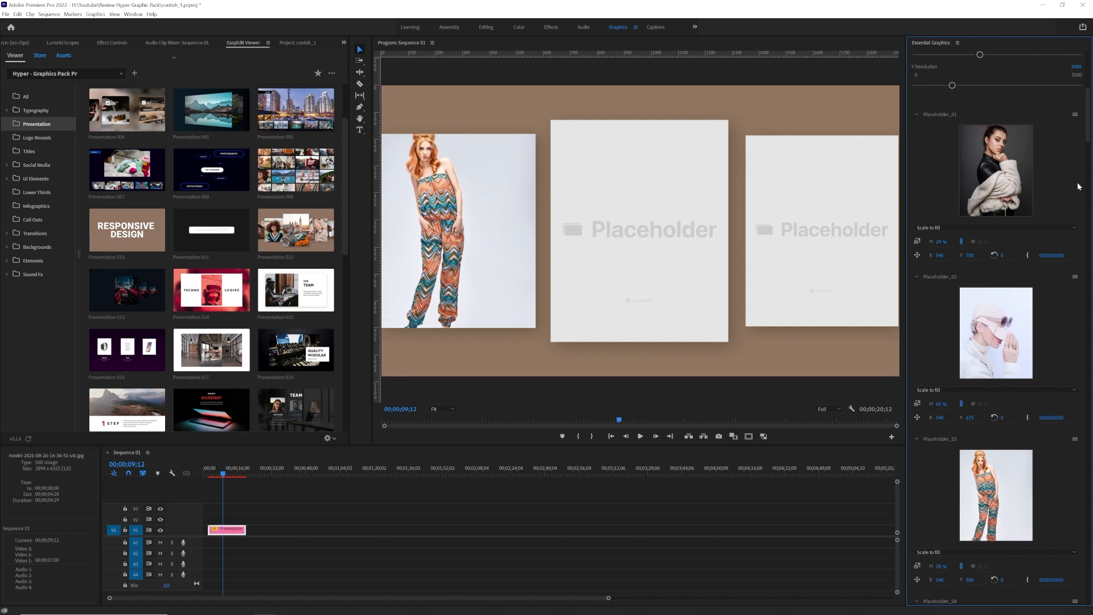
Fill Placeholder_04 with the model-wearing-a-hoodie image from the Contoh Assets folder
scroll(1089, 154, "down", 1)
scroll(1089, 165, "down", 5)
scroll(1090, 174, "down", 1)
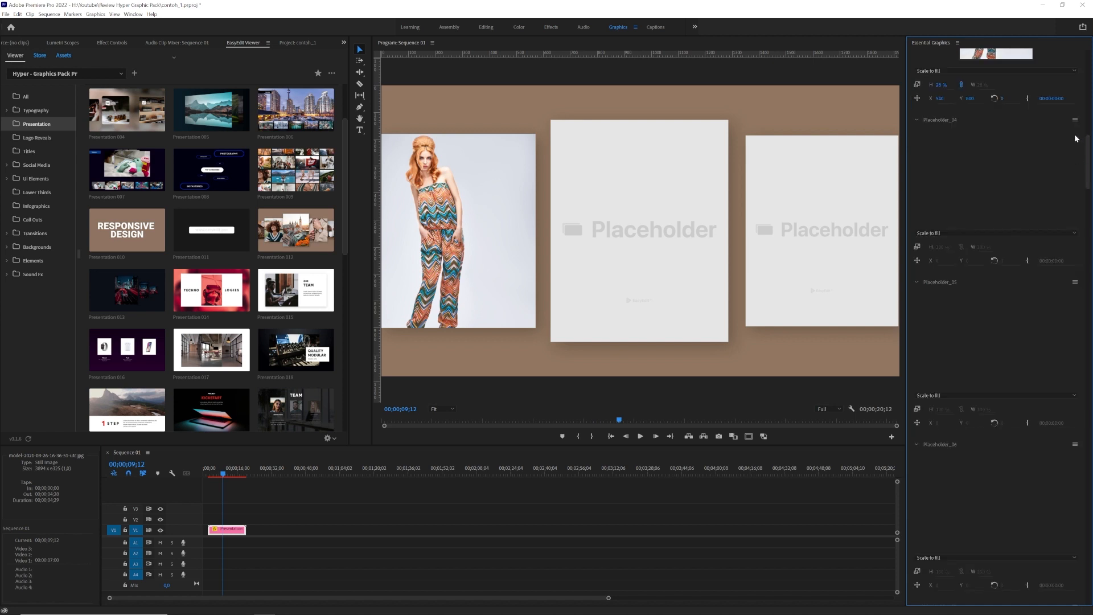
left_click(1075, 120)
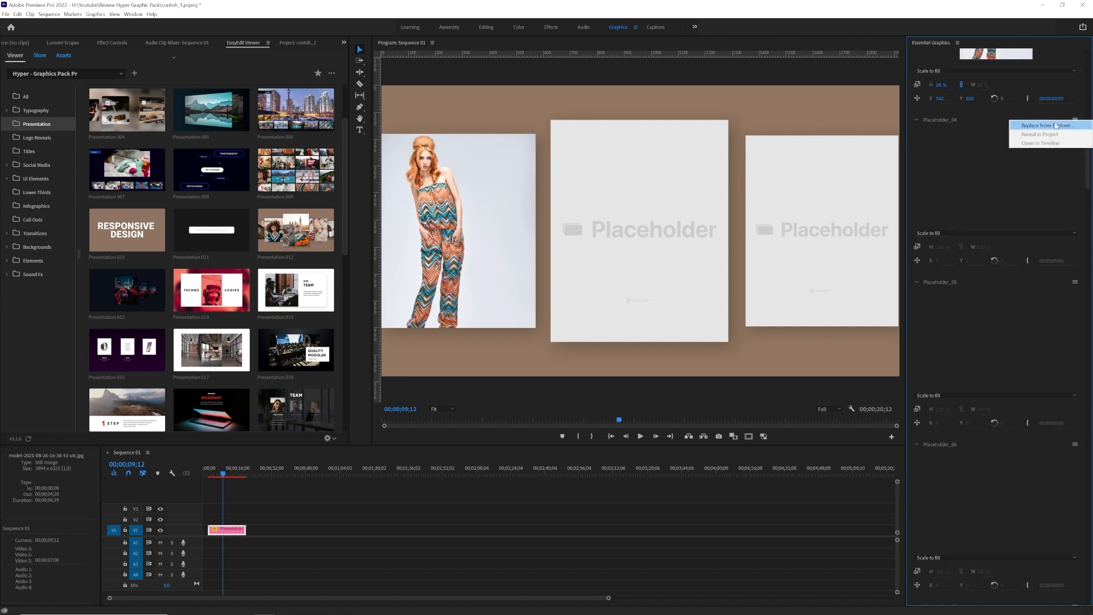
left_click(1073, 125)
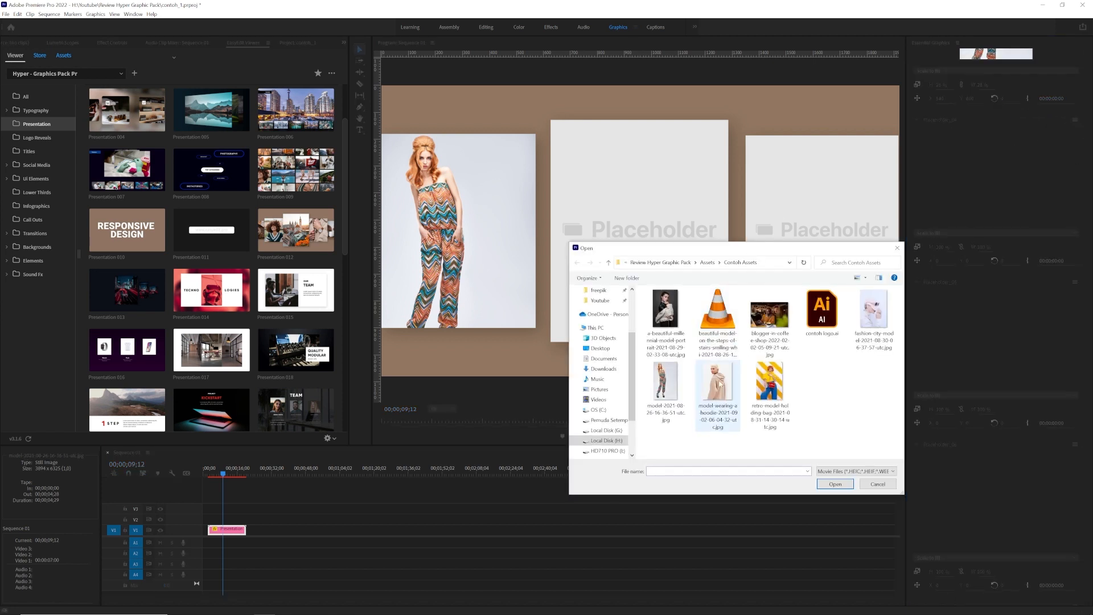
double_click(719, 381)
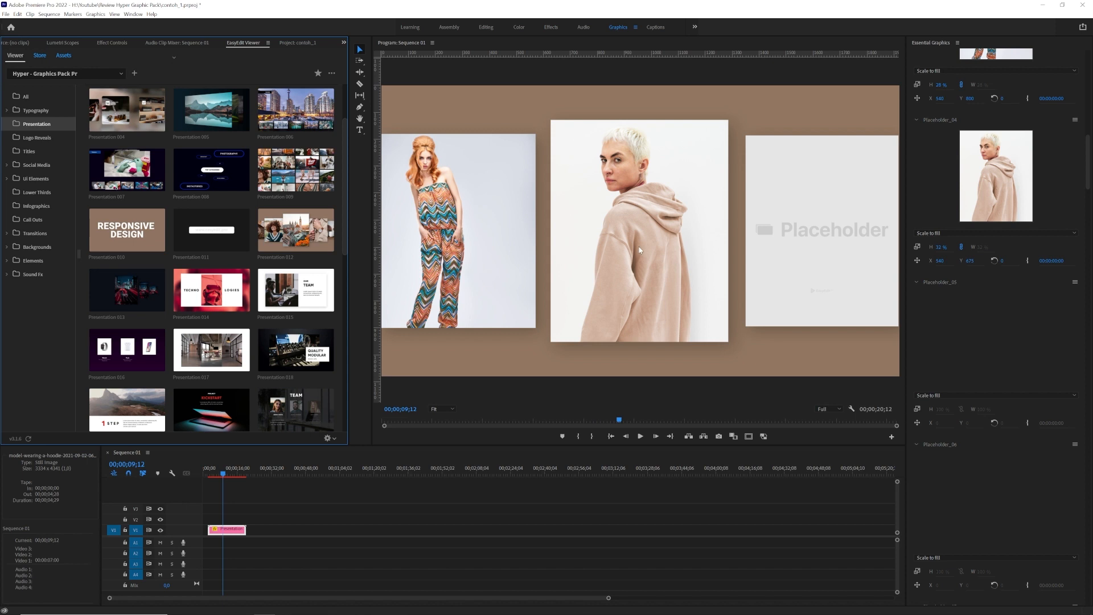
Fill Placeholder_05 with the retro-model-holding-bag image and move the playhead to 00;00;13;12
left_click(1075, 282)
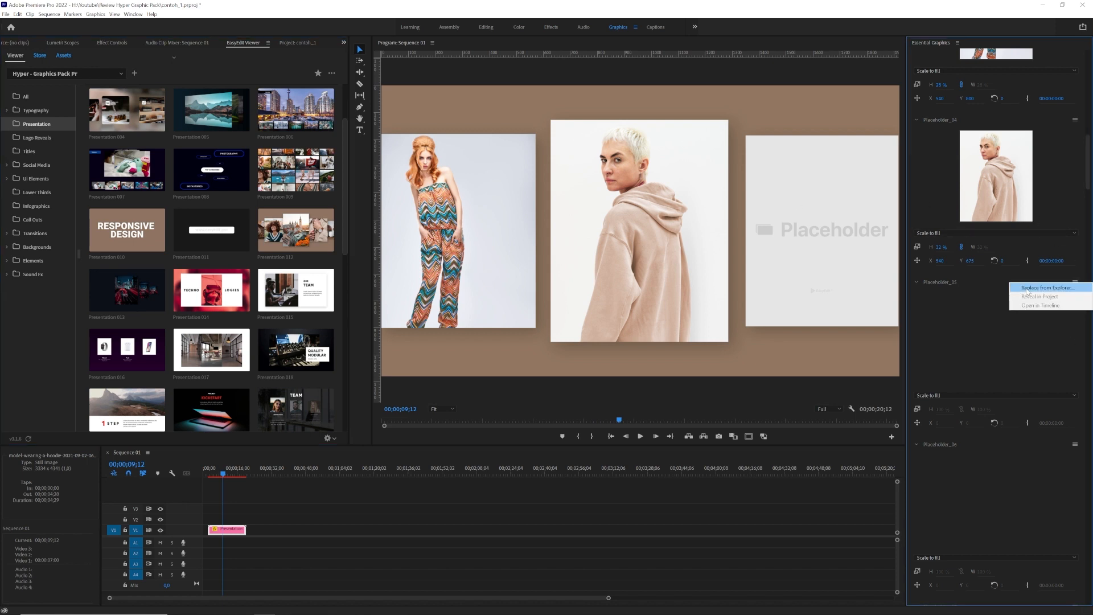
left_click(1029, 289)
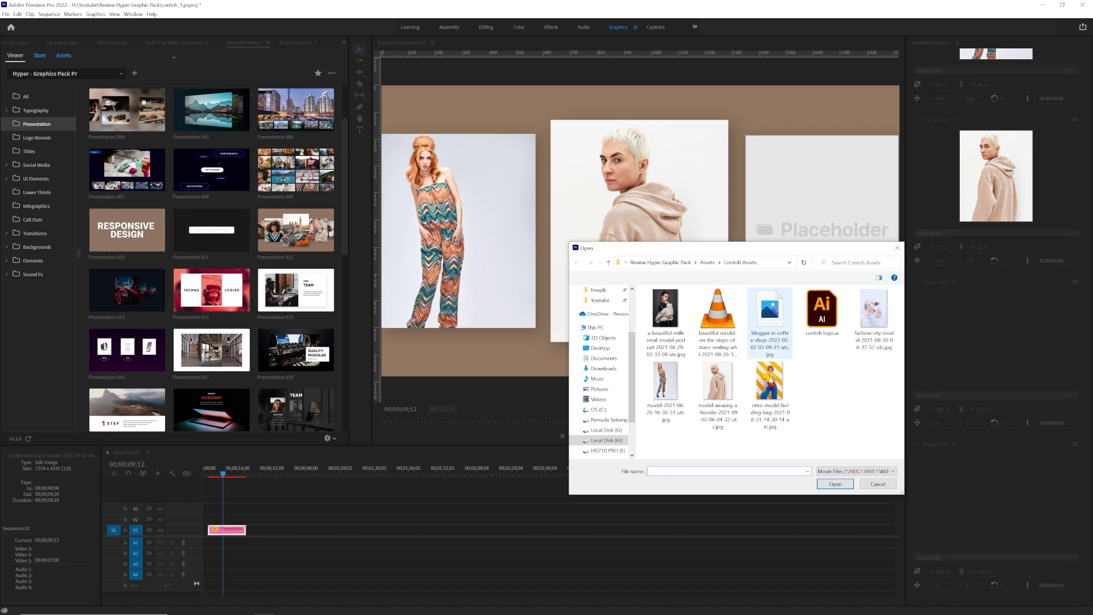
double_click(770, 380)
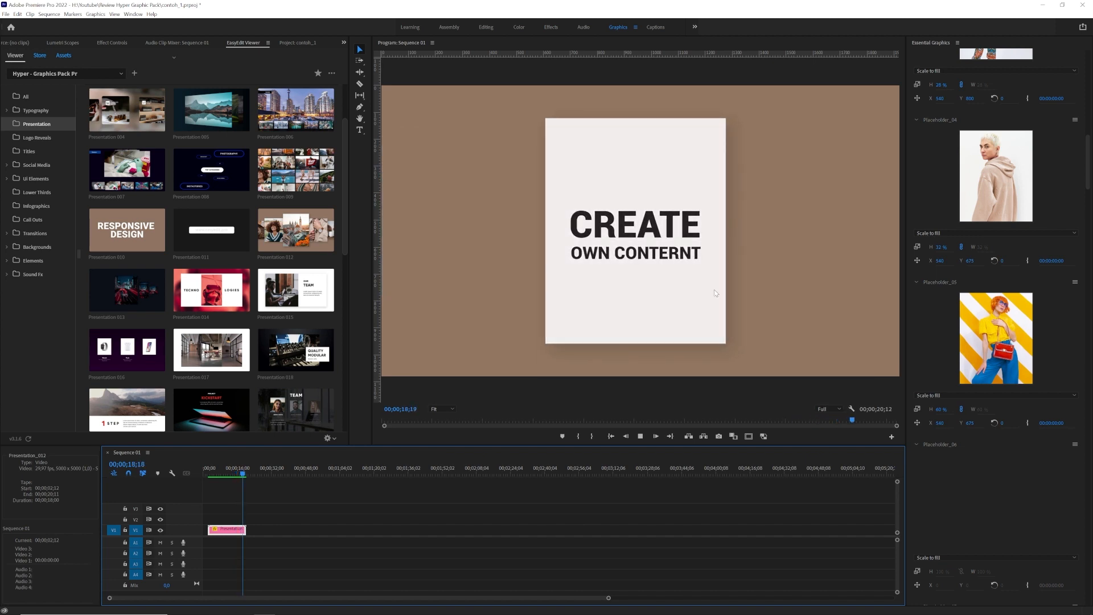
left_click(231, 471)
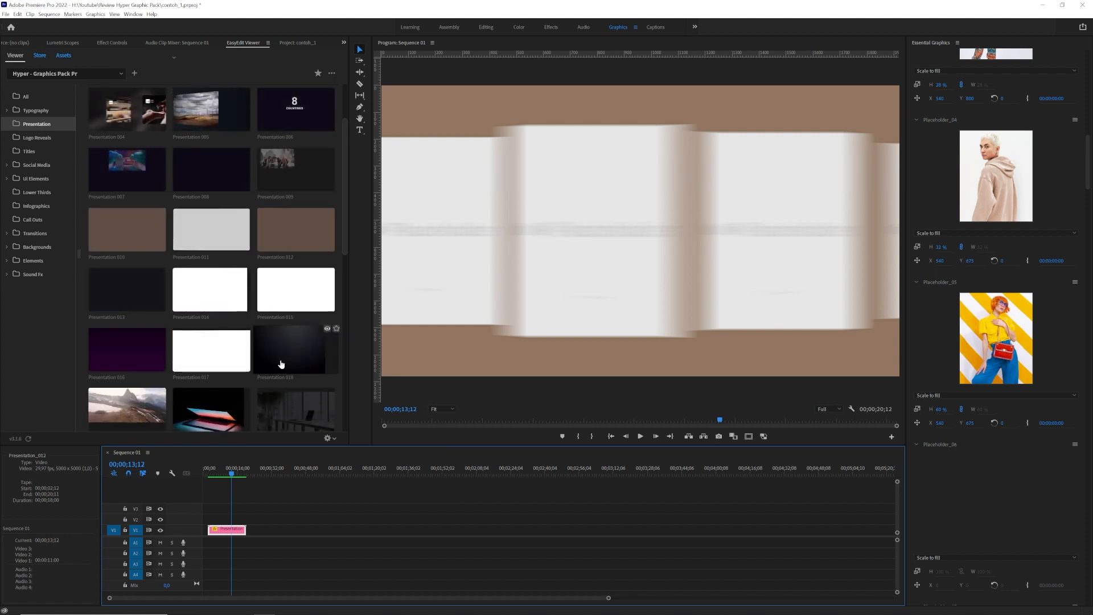
Browse the animated template previews in the pack's Logo Reveals category
left_click(36, 138)
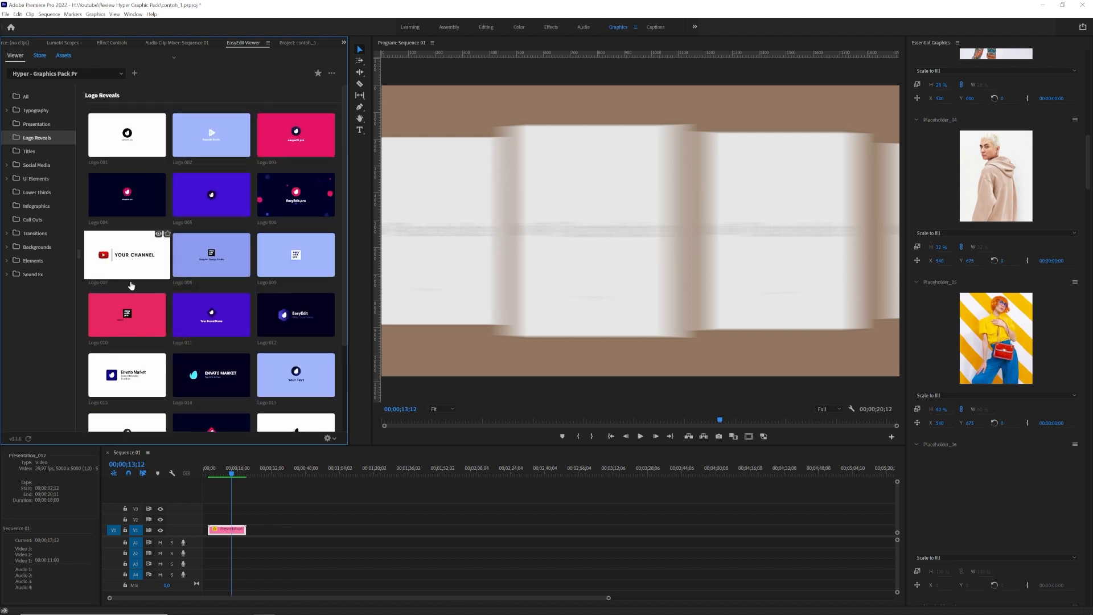
scroll(128, 319, "down", 2)
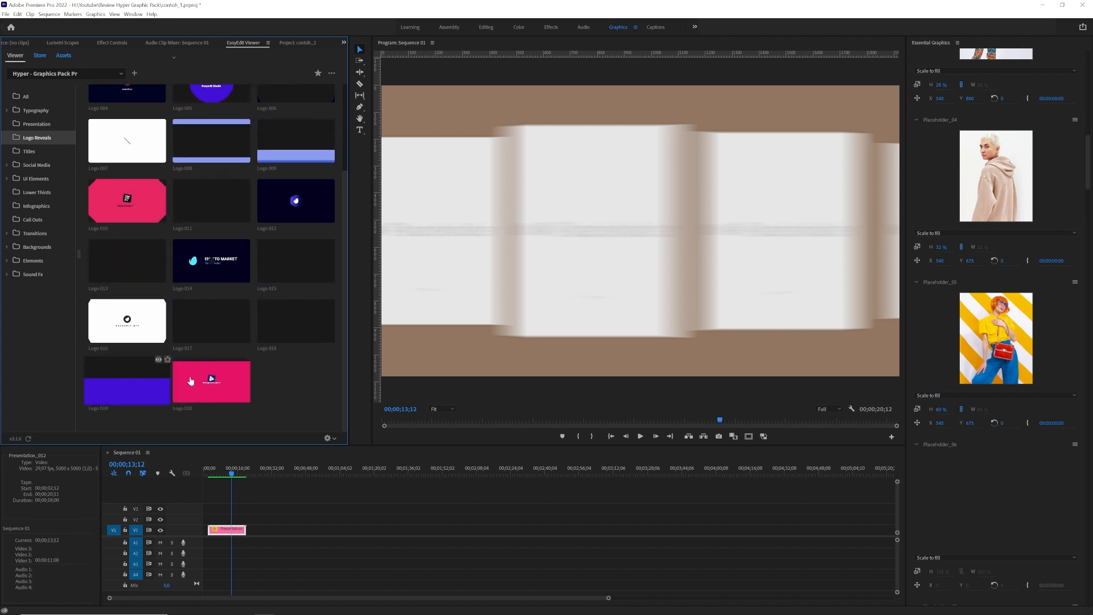
scroll(188, 380, "up", 2)
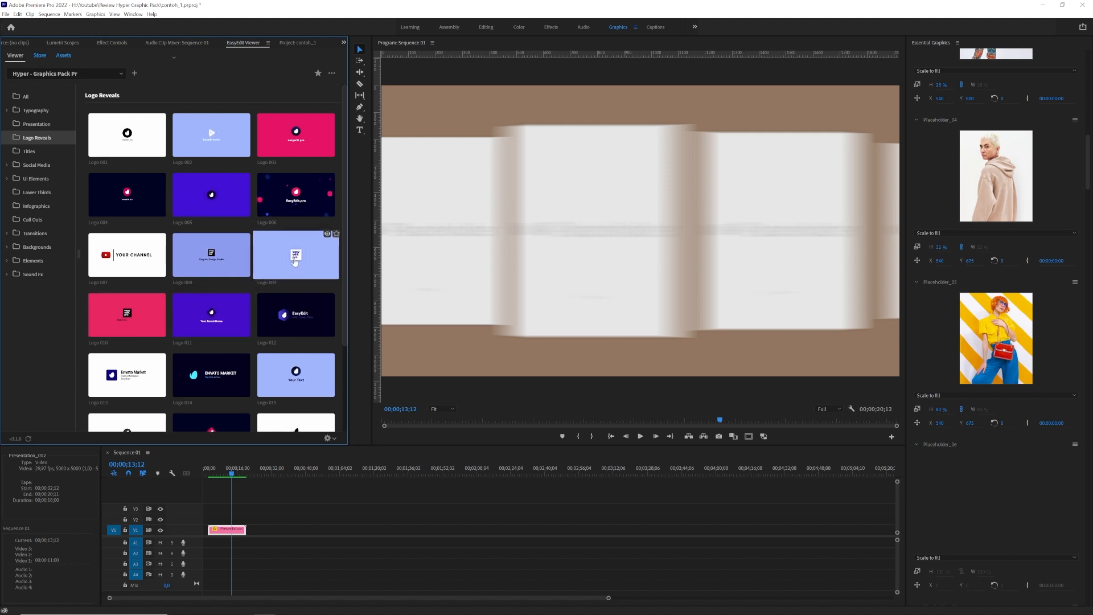
Replace the presentation clip with the Logo 009 template at the start of V1, with the playhead at 00;00;05;18
left_click(260, 532)
left_click_drag(260, 514, 209, 551)
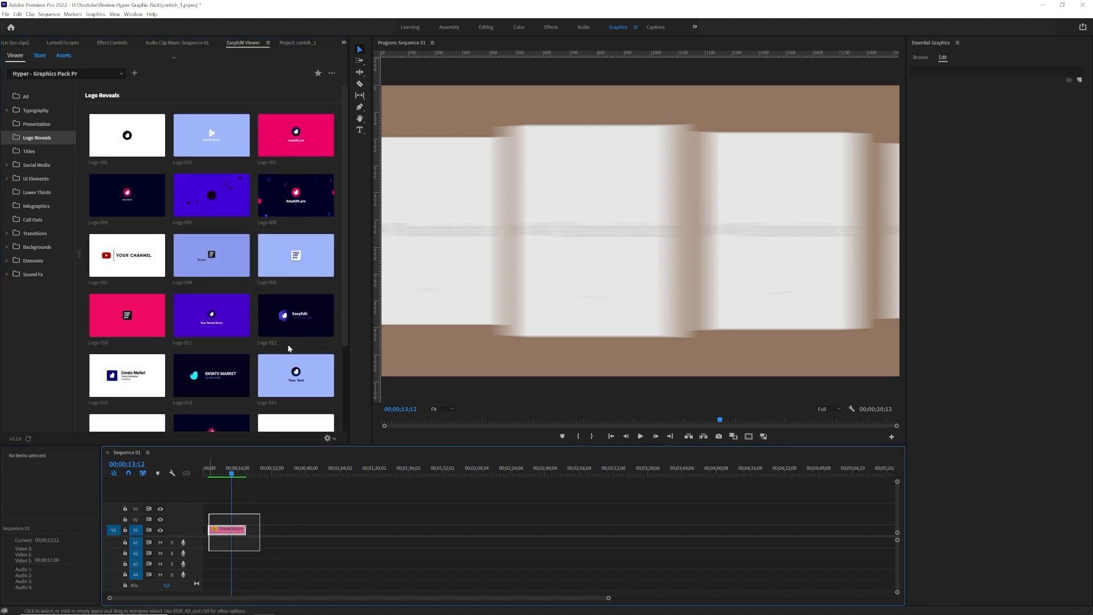
left_click(302, 259)
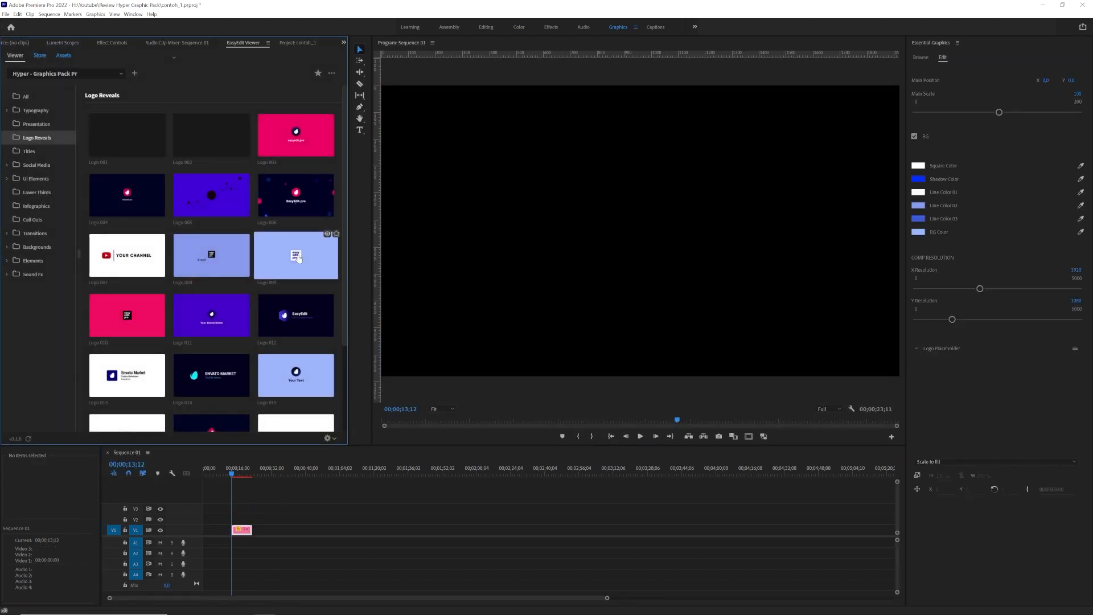
left_click_drag(234, 532, 215, 530)
left_click(214, 470)
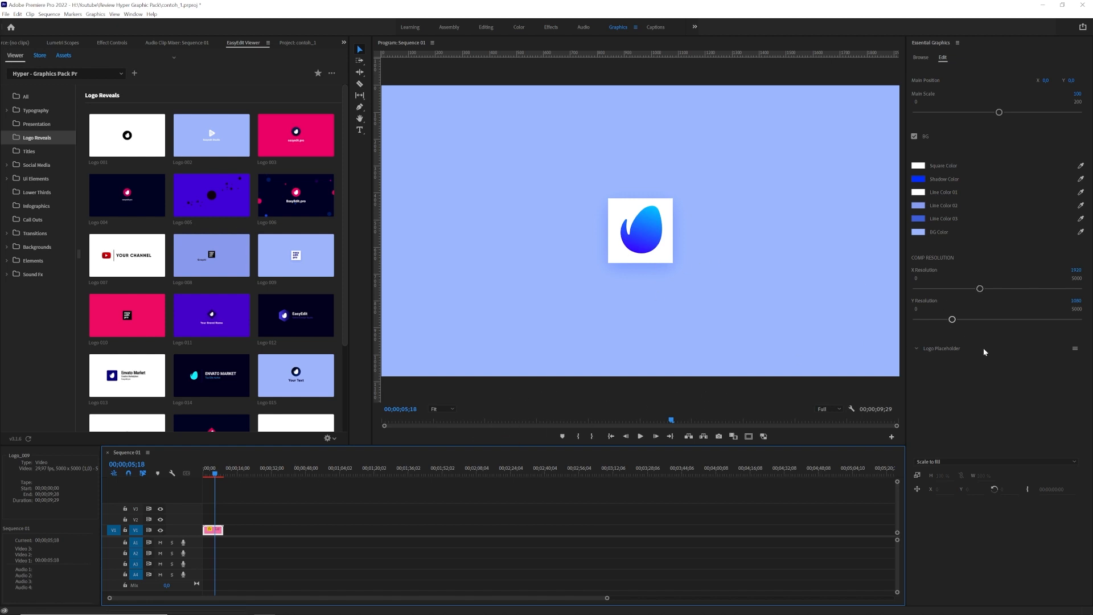
Fill the Logo Placeholder with contoh logo.ai from the Contoh Assets folder
left_click(1074, 349)
left_click(1057, 358)
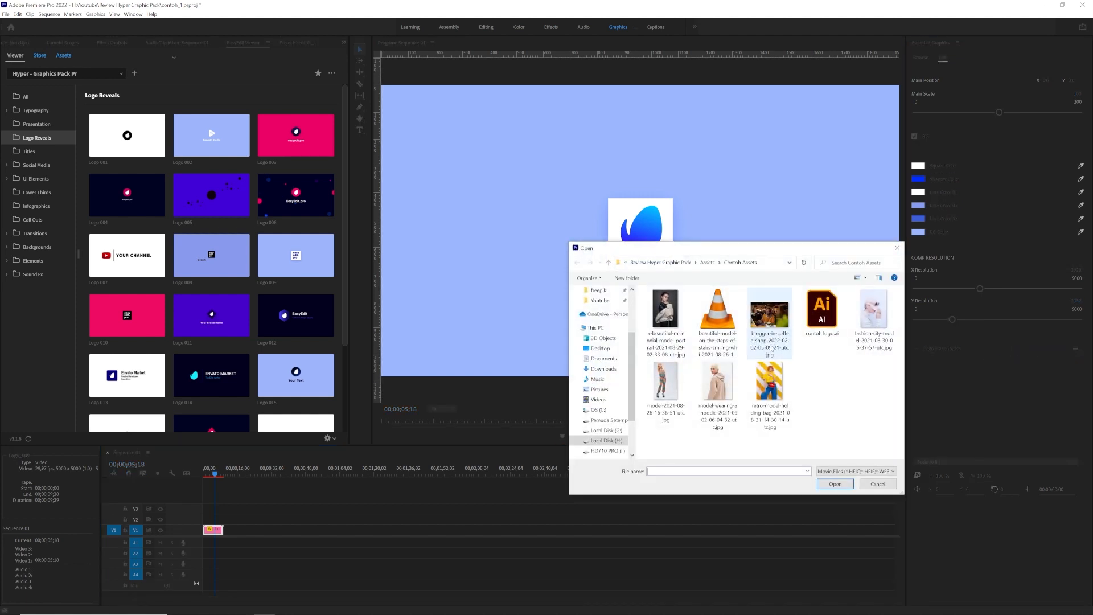
left_click(822, 310)
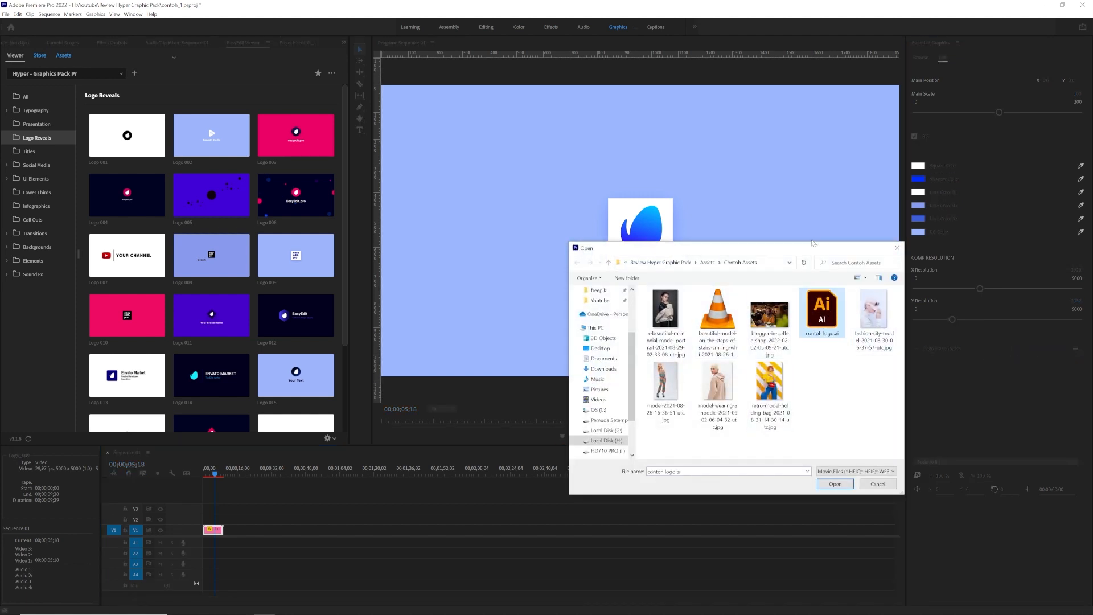
left_click_drag(813, 245, 773, 232)
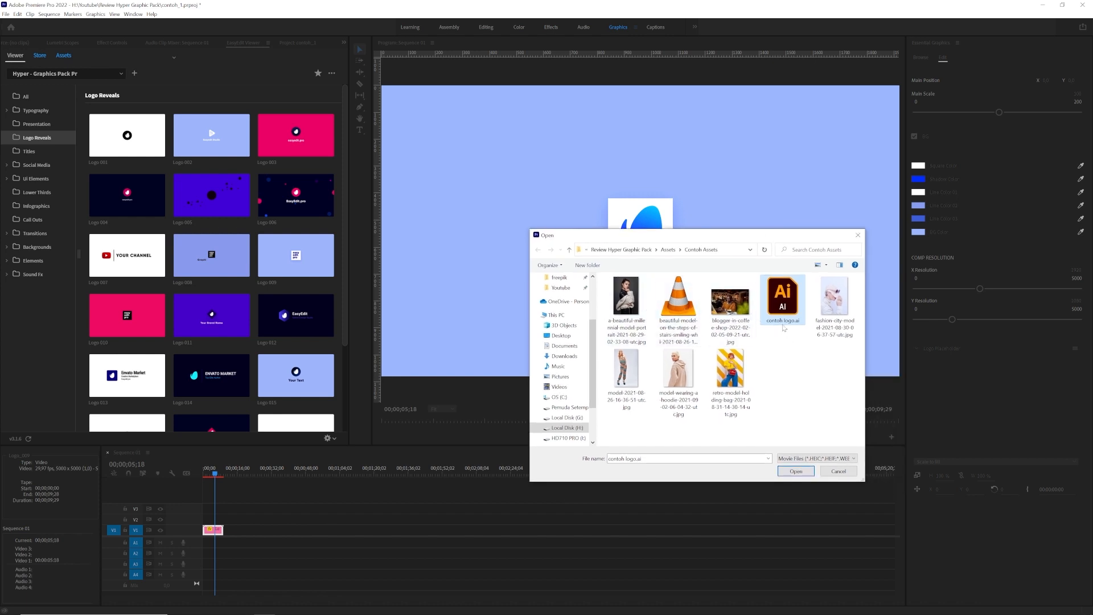
left_click(795, 472)
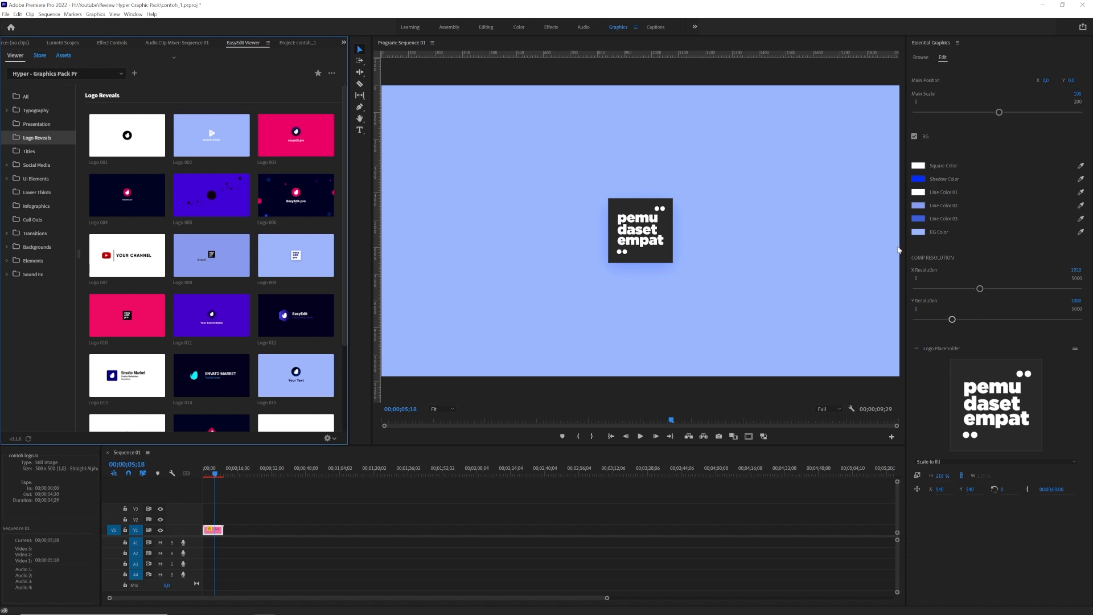
Set the logo template's BG Color to white and Line Color 03 to near-black 181818
left_click(916, 233)
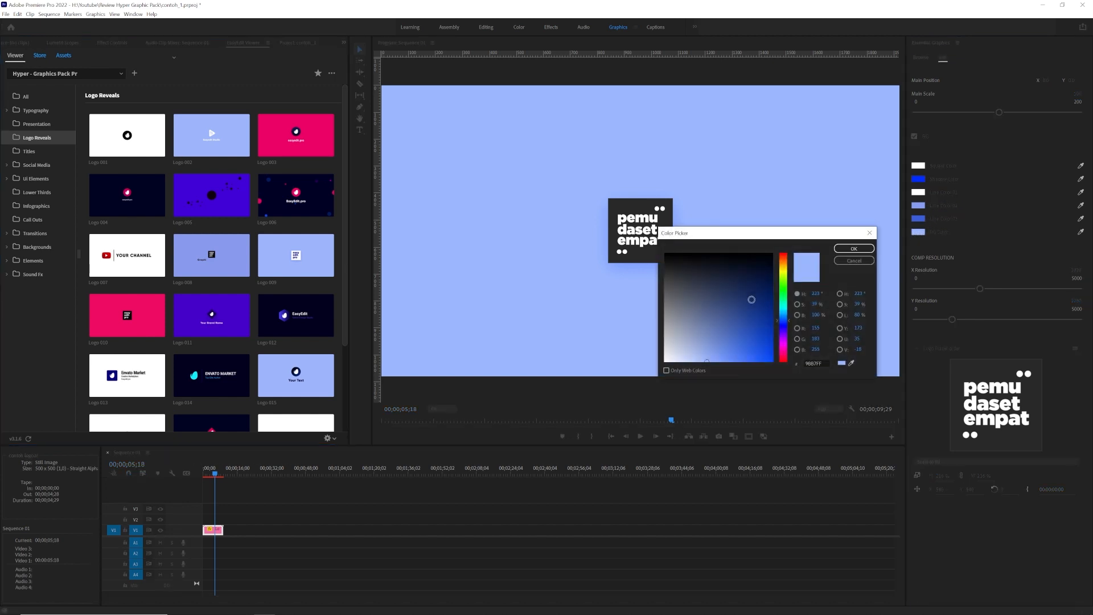
left_click(854, 249)
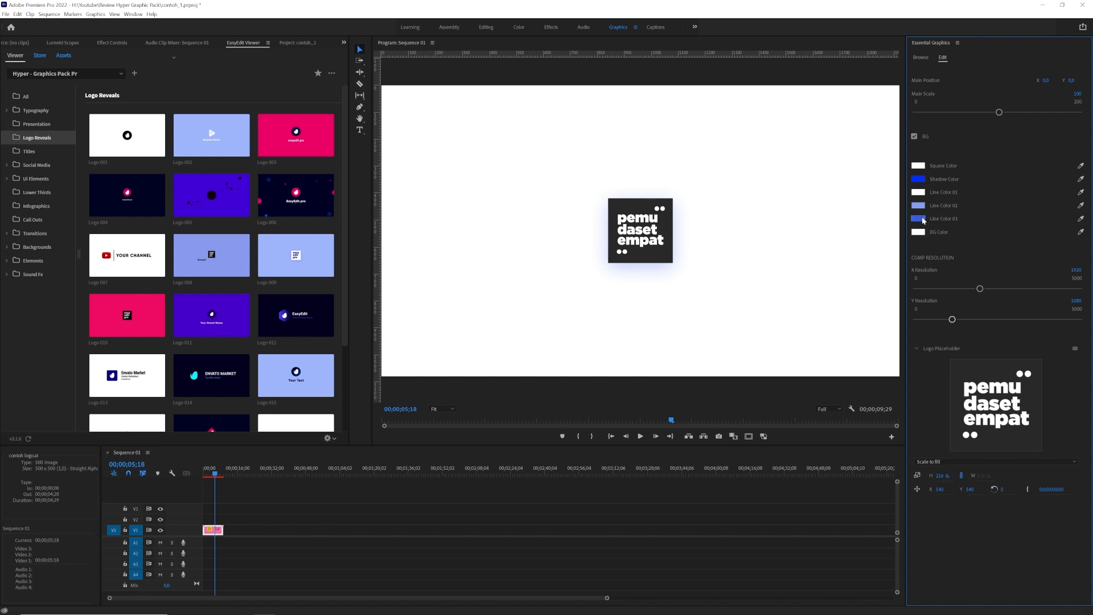
left_click(922, 220)
left_click_drag(722, 324, 654, 262)
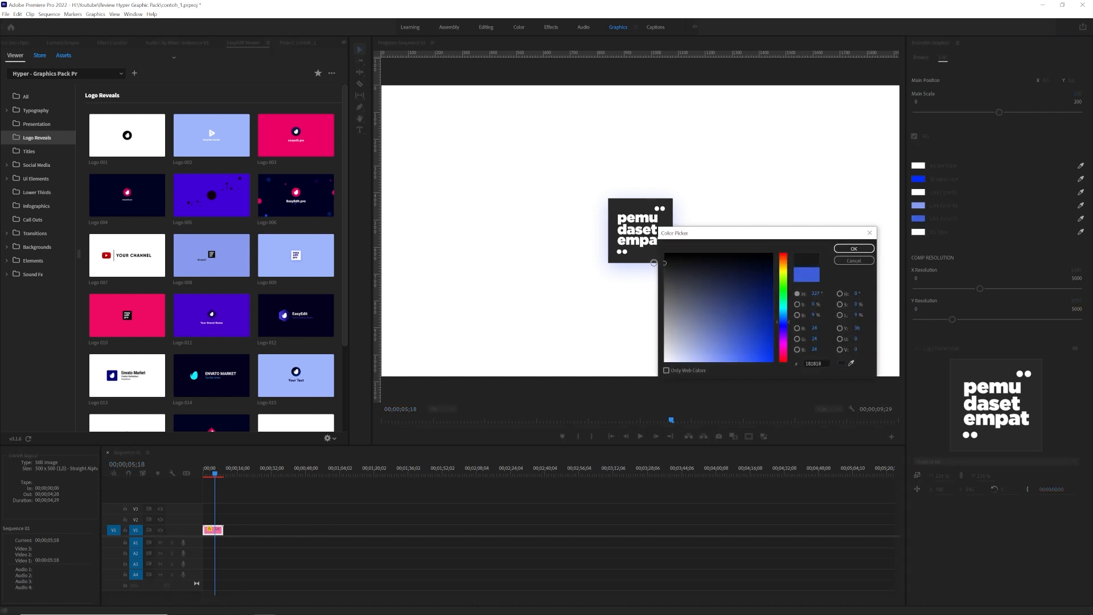
left_click(848, 249)
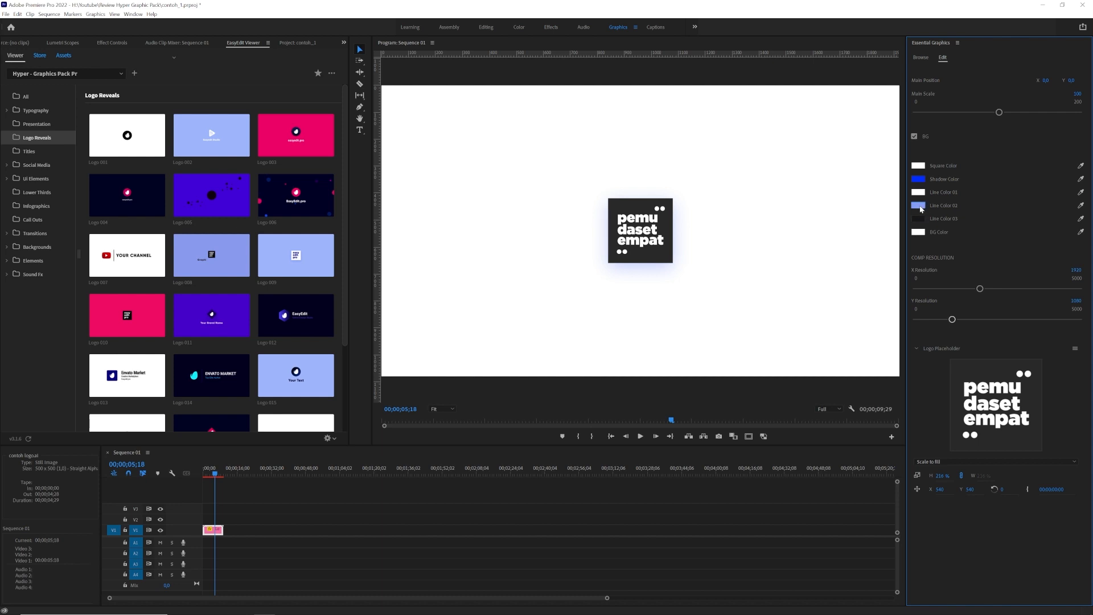
Set Line Color 02 to white FFFFFF and Line Color 01 to mid grey
left_click(921, 210)
left_click_drag(666, 342, 645, 373)
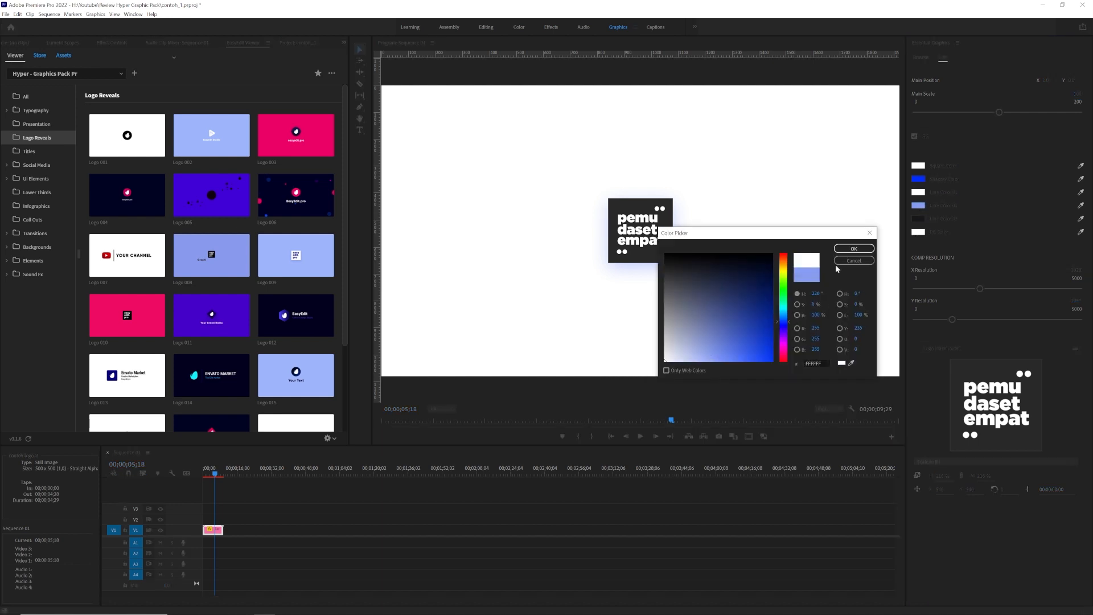
left_click(854, 250)
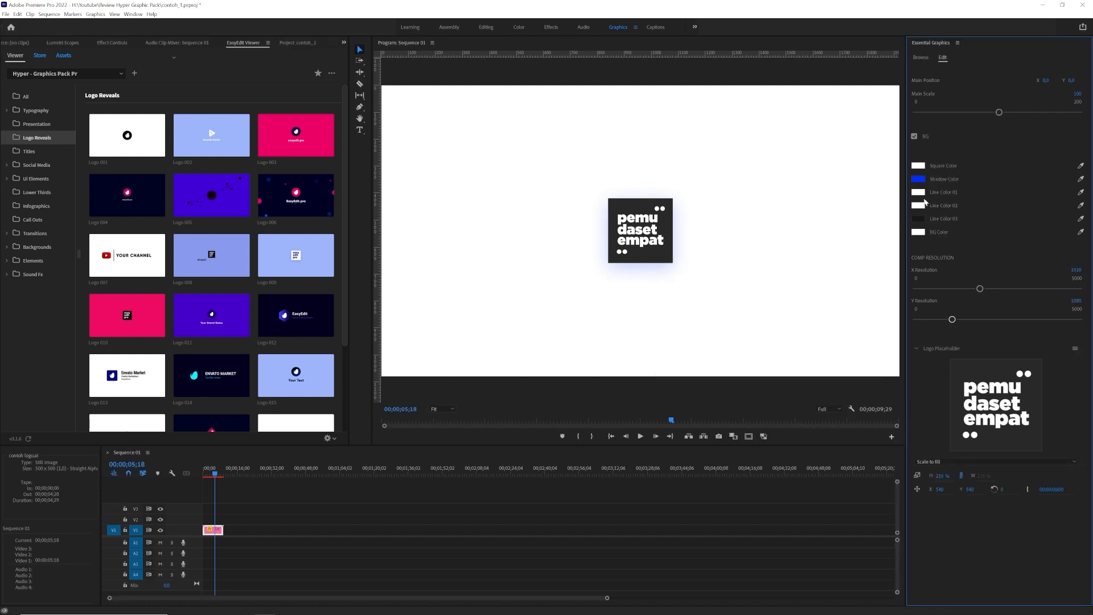
left_click(921, 195)
left_click_drag(713, 300, 648, 305)
left_click(850, 251)
Set the Shadow Color to grey 767676 by sampling the Line Color 01 swatch
left_click(921, 179)
left_click(852, 363)
left_click(922, 192)
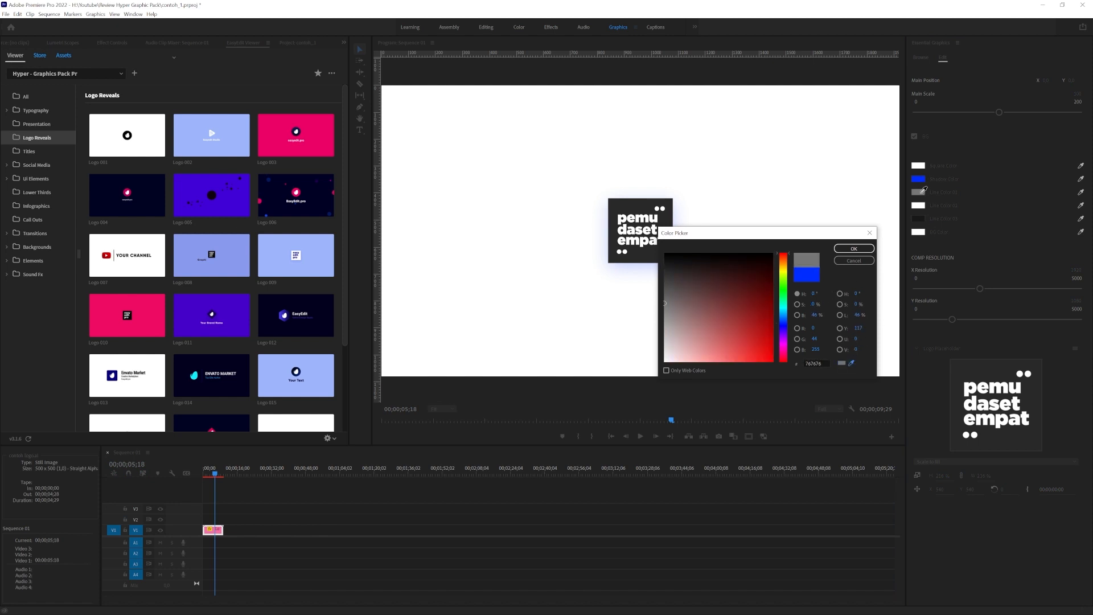
left_click(854, 249)
Play back the recoloured logo reveal from the start of the sequence
left_click_drag(214, 473, 186, 474)
key("equal")
key("space")
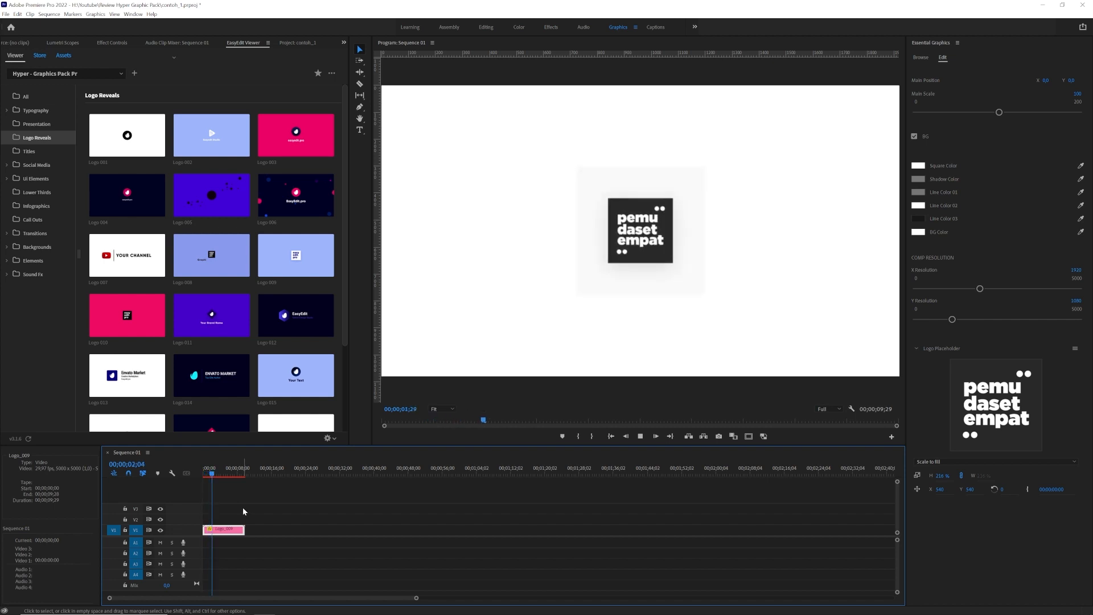
key("space")
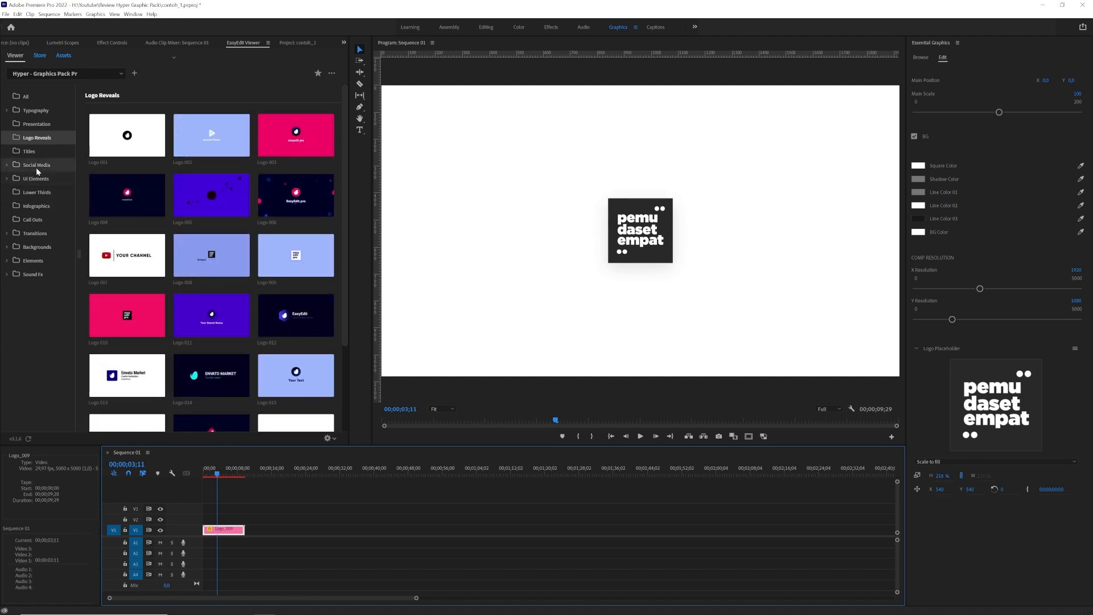
Browse the template previews in the pack's Titles category
left_click(39, 151)
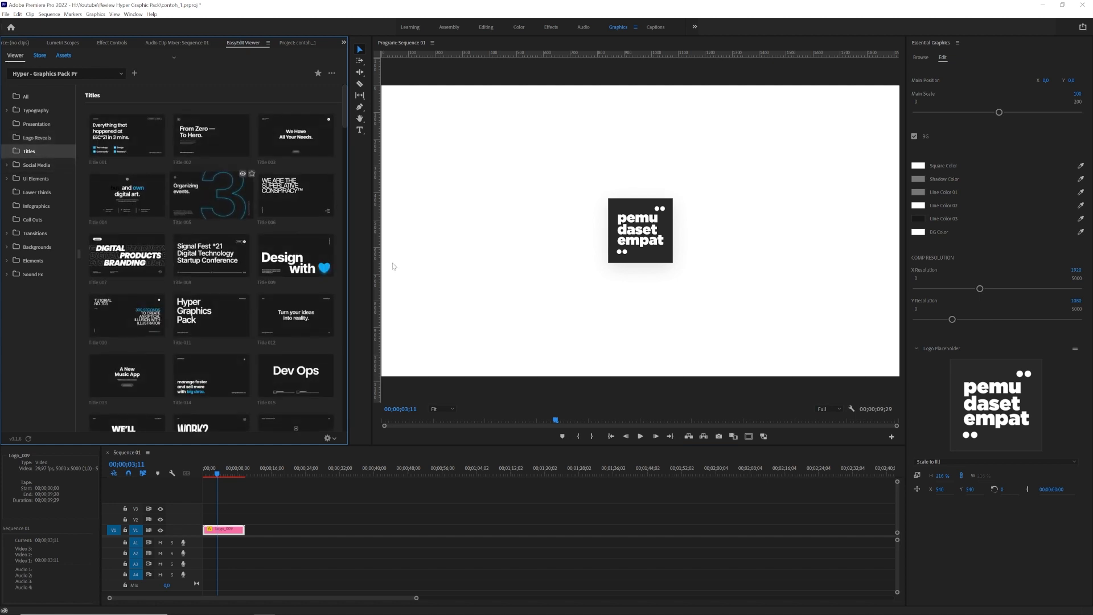
scroll(108, 260, "down", 3)
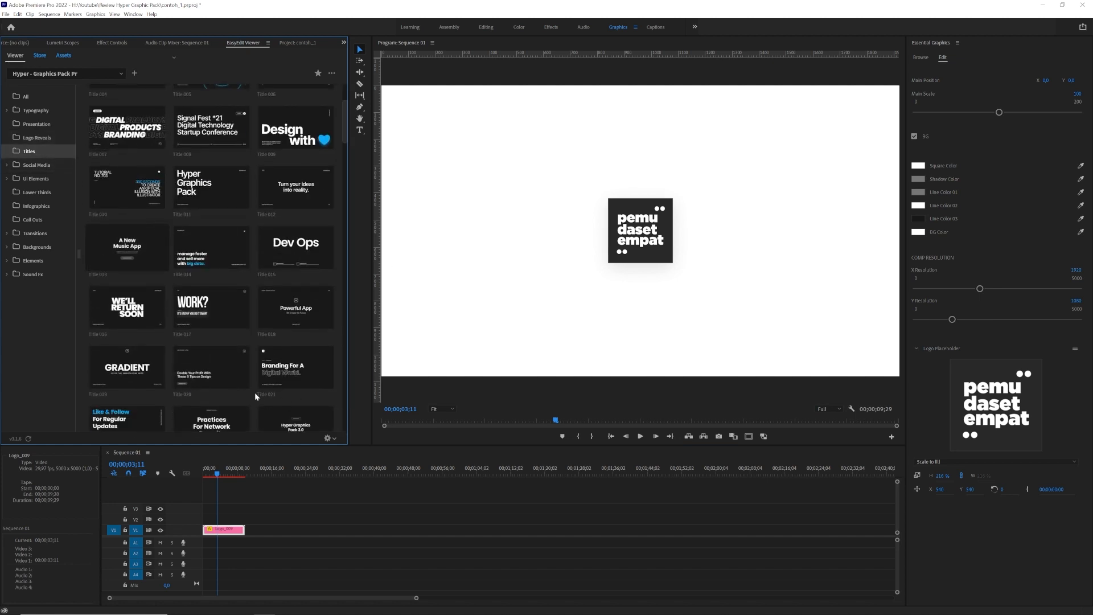
scroll(215, 345, "up", 3)
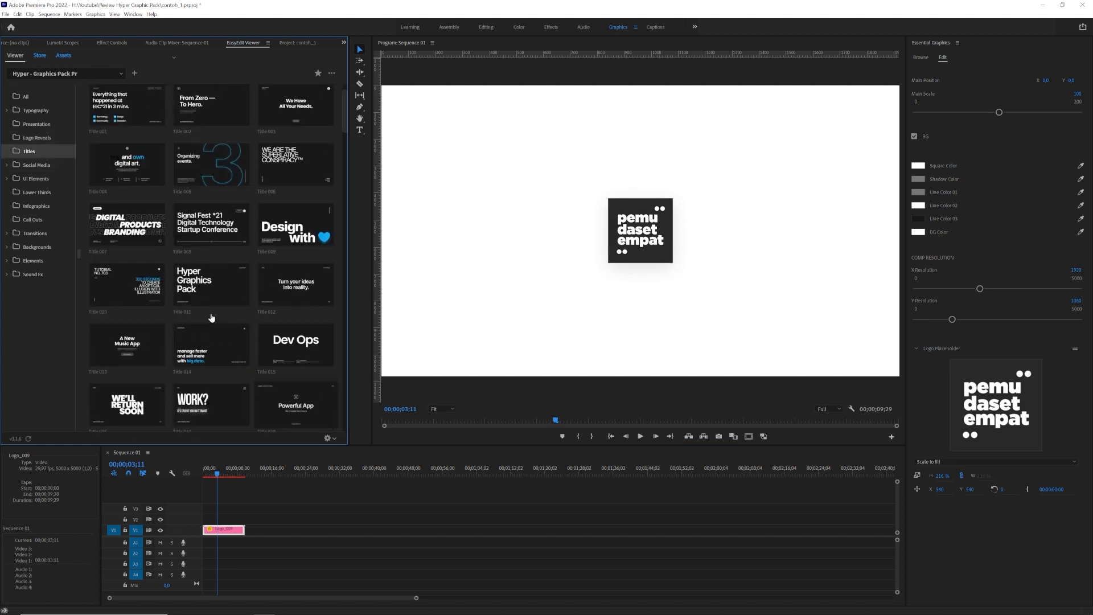
Clear the logo clip from the sequence and look through the Subscribe template previews in the Social Media category
left_click(54, 171)
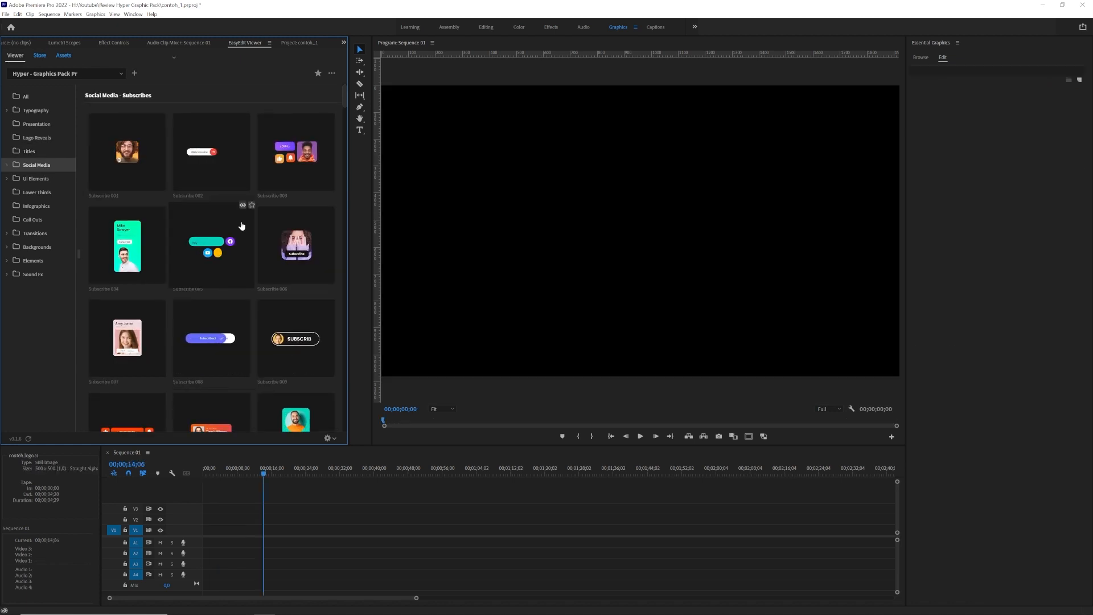
scroll(242, 234, "down", 3)
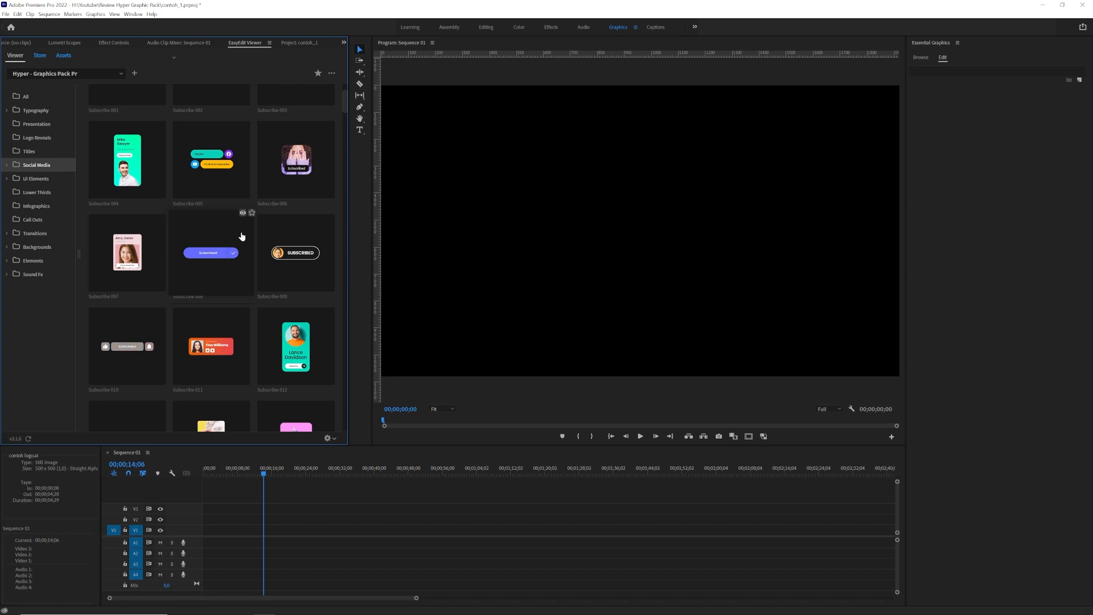
scroll(240, 239, "down", 3)
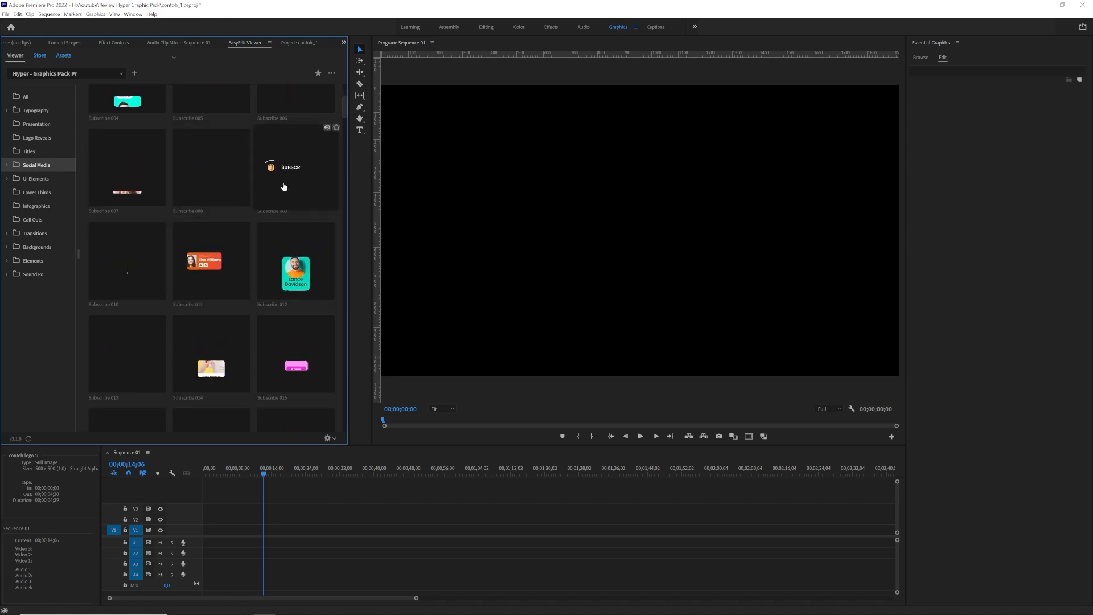
scroll(279, 256, "up", 3)
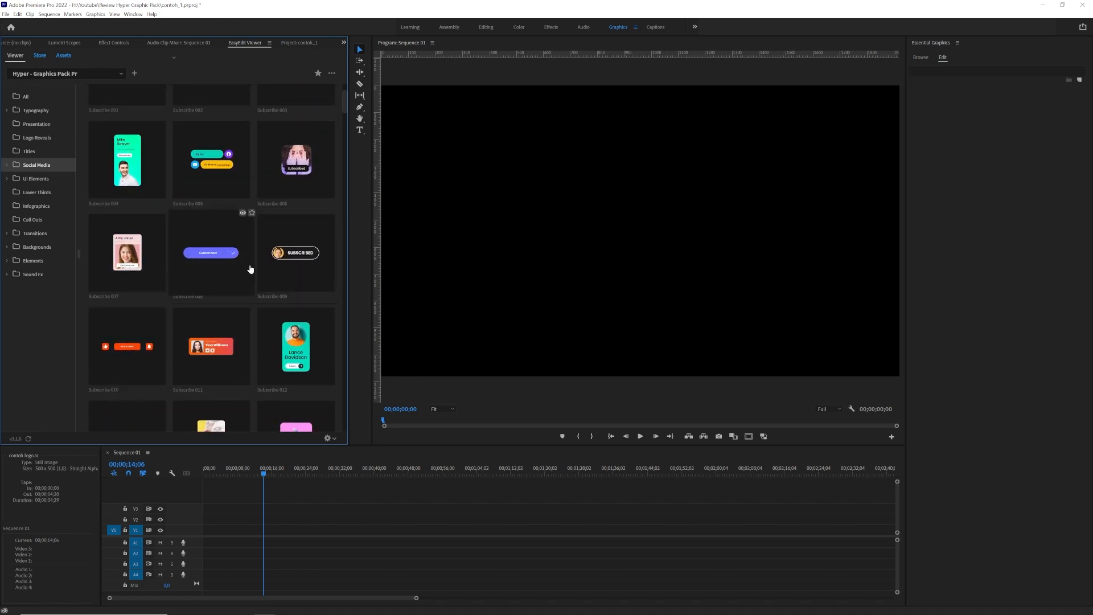
scroll(248, 268, "down", 2)
scroll(250, 268, "down", 6)
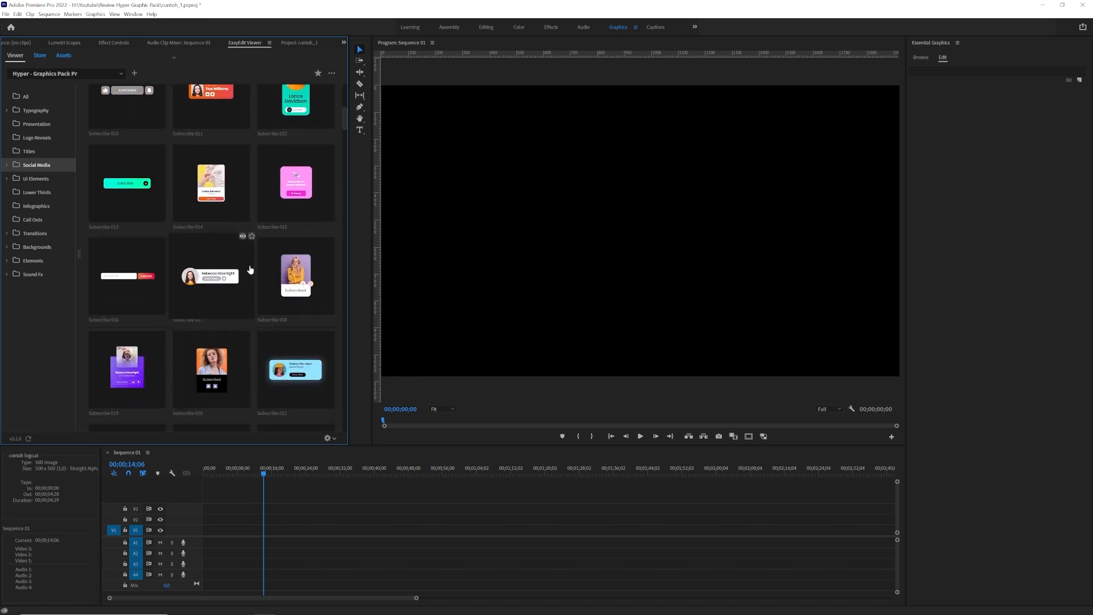
scroll(251, 270, "down", 3)
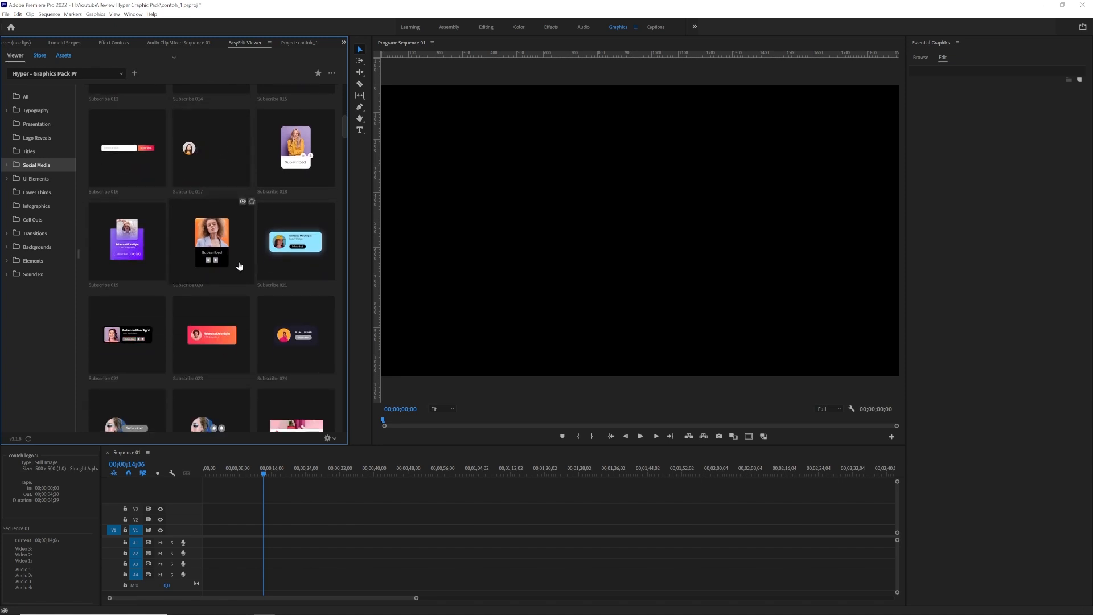
scroll(227, 257, "down", 4)
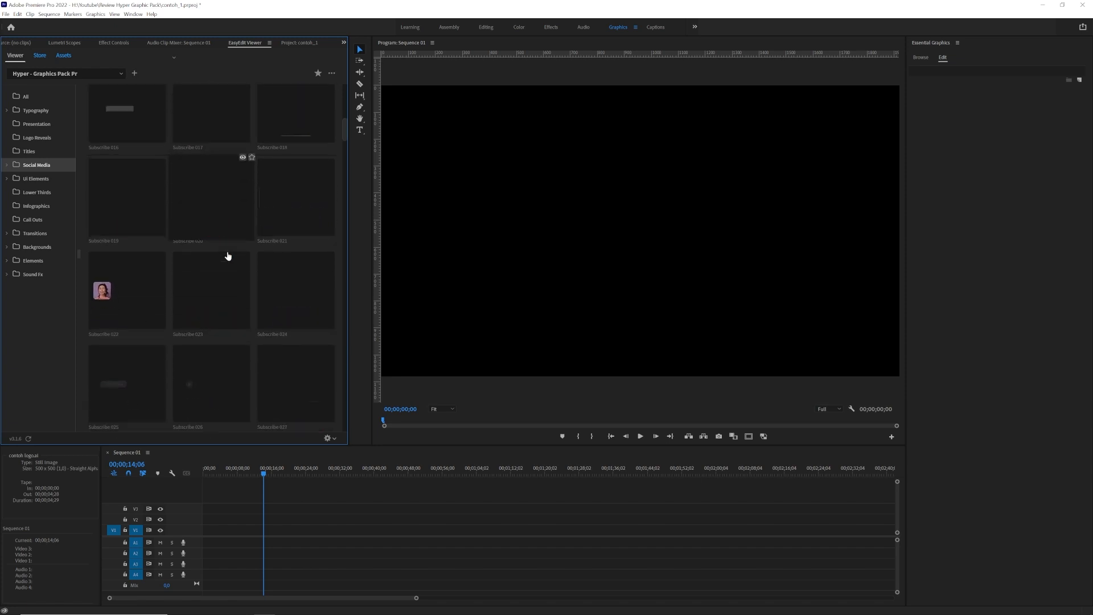
scroll(228, 257, "up", 8)
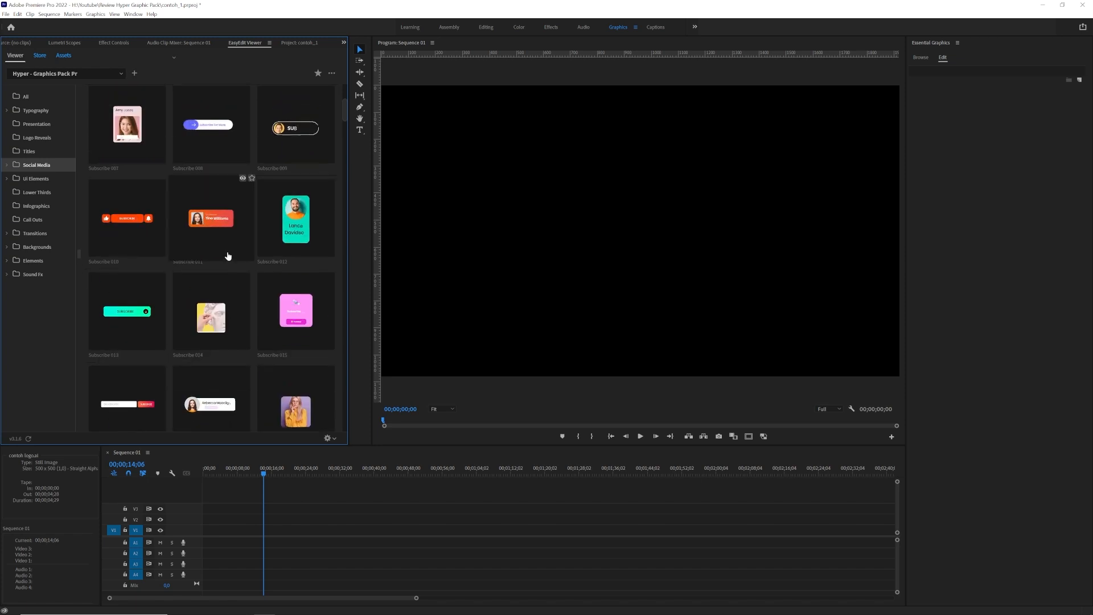
scroll(228, 256, "up", 5)
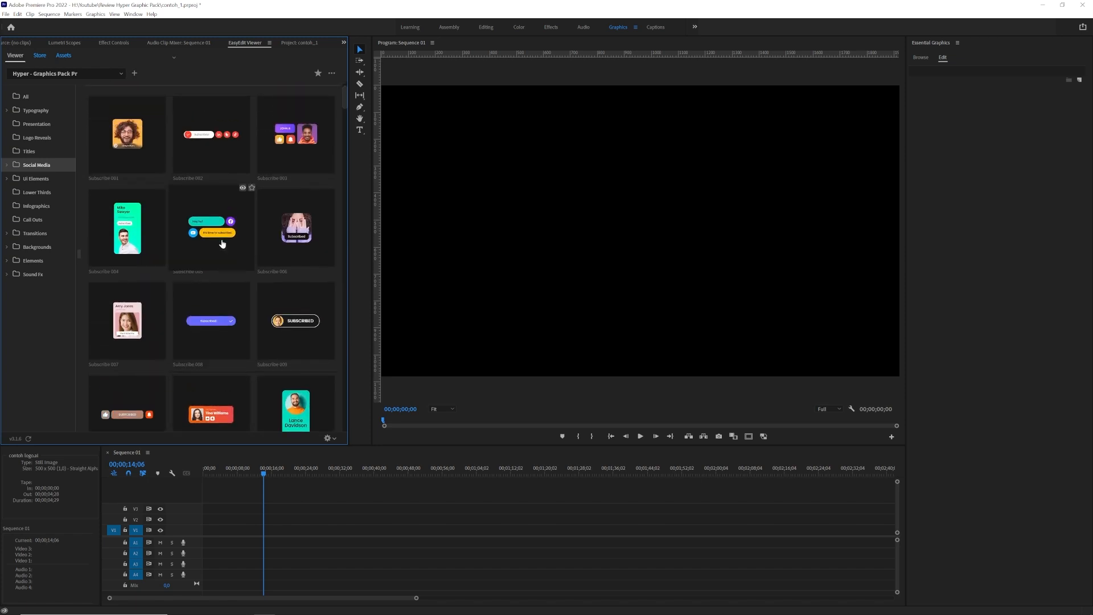
scroll(222, 244, "down", 3)
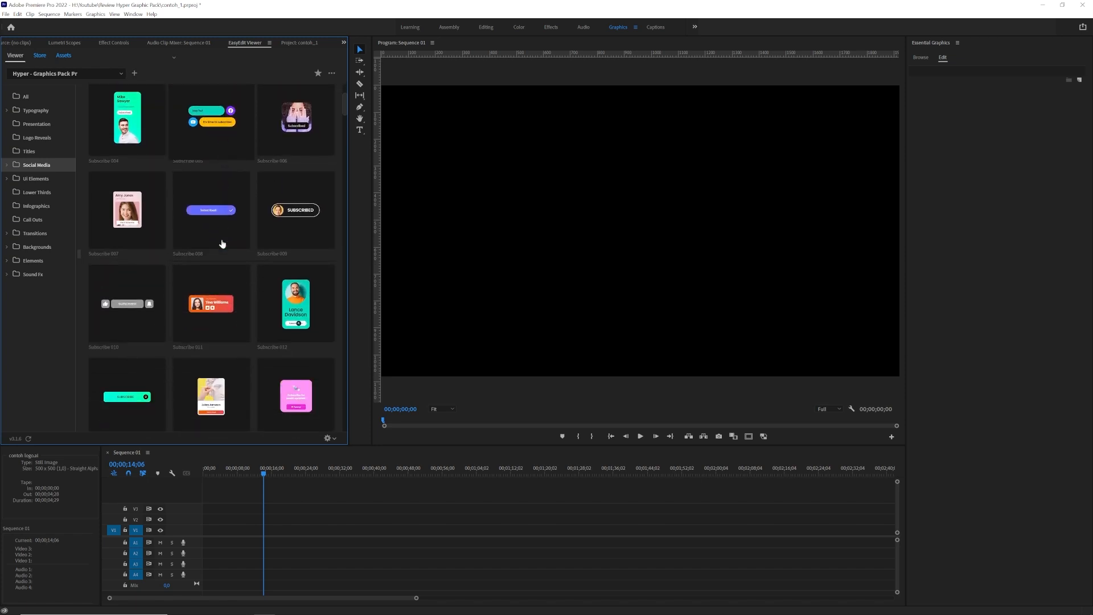
Insert the Subscribe 012 template at 00;00;14;06 and move the playhead to 00;00;19;05
left_click(301, 310)
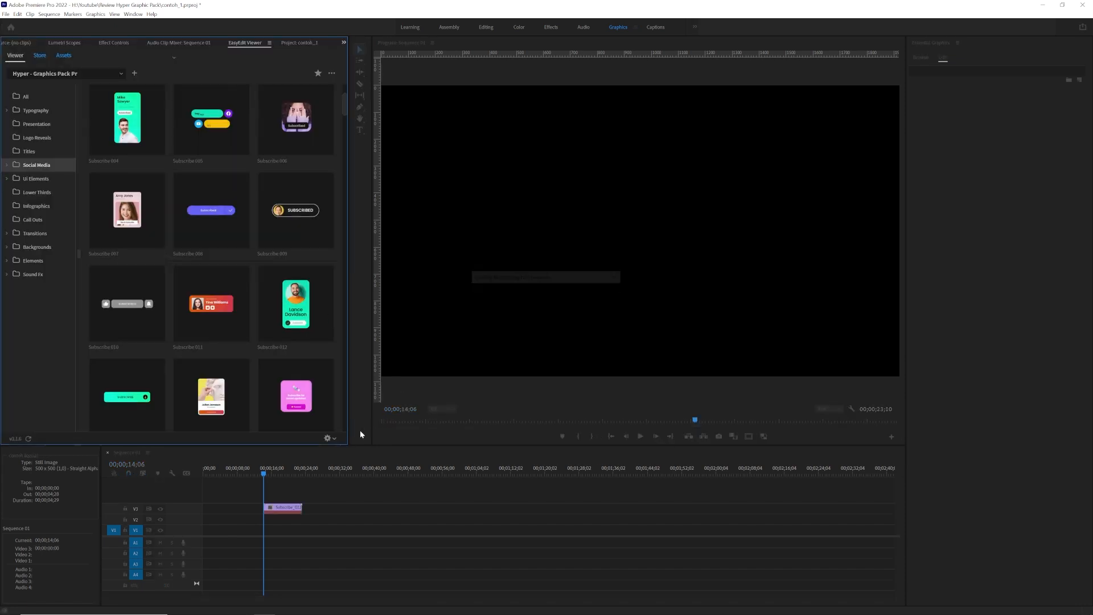
left_click(285, 470)
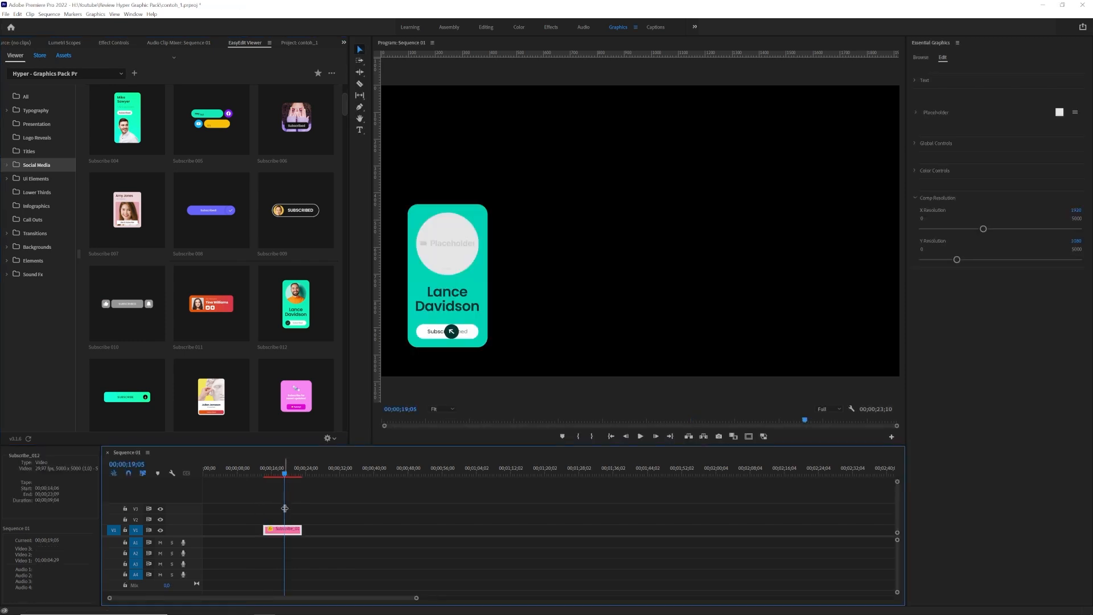
Fill the subscribe card's Placeholder with the beautiful-millennial-model portrait from Contoh Assets and expand the placeholder's placement settings
left_click(1076, 112)
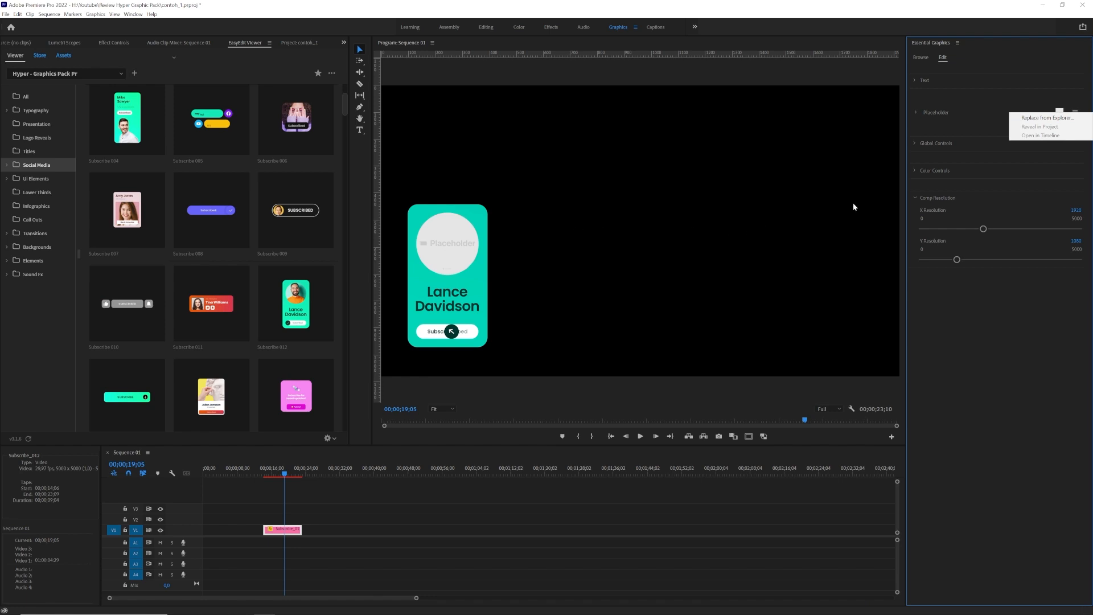
left_click(1034, 118)
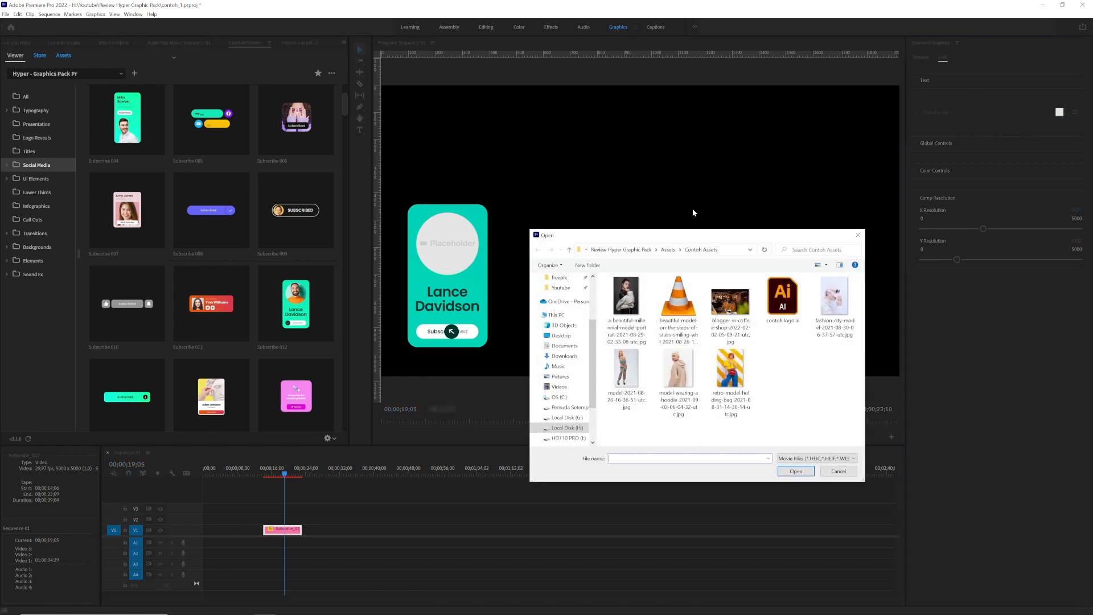
double_click(630, 297)
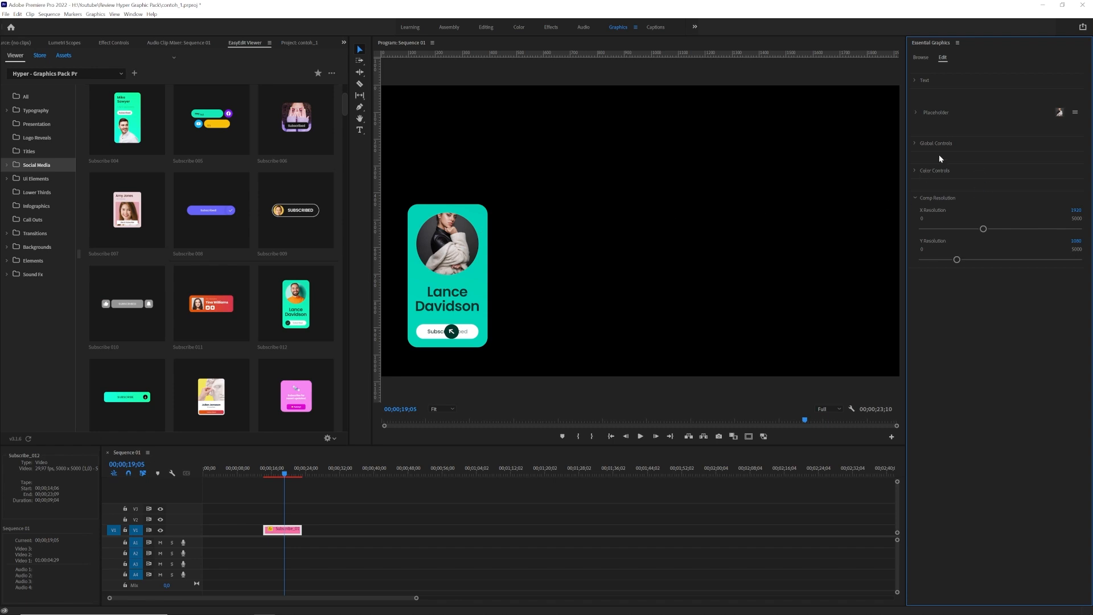
left_click(919, 114)
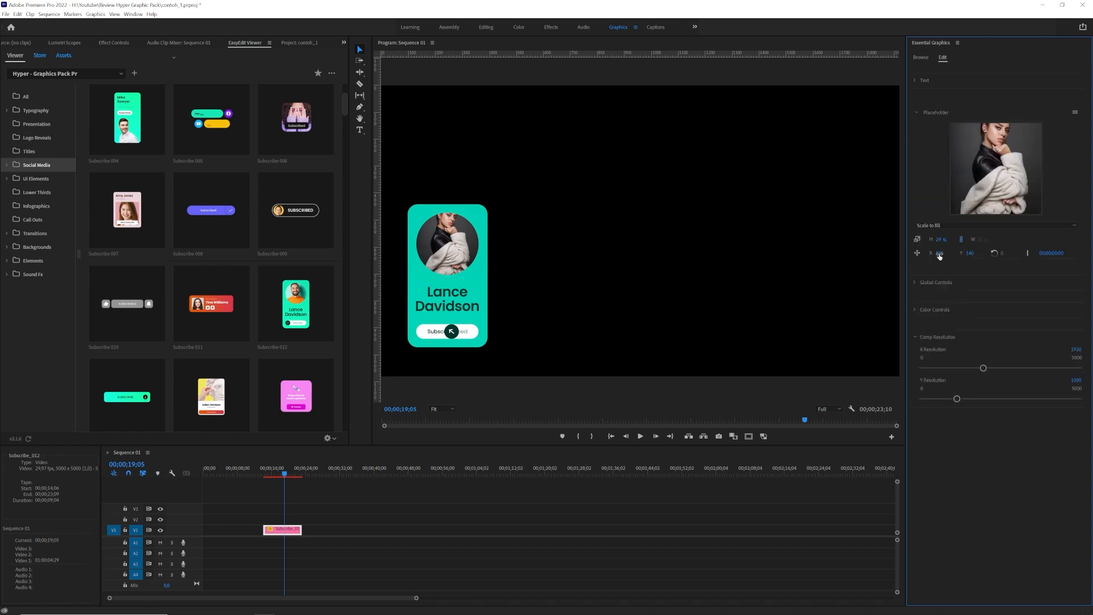
Reposition the portrait inside the subscribe card's Placeholder by setting its Y position to 670
left_click(967, 254)
type("620")
key("Return")
left_click(974, 253)
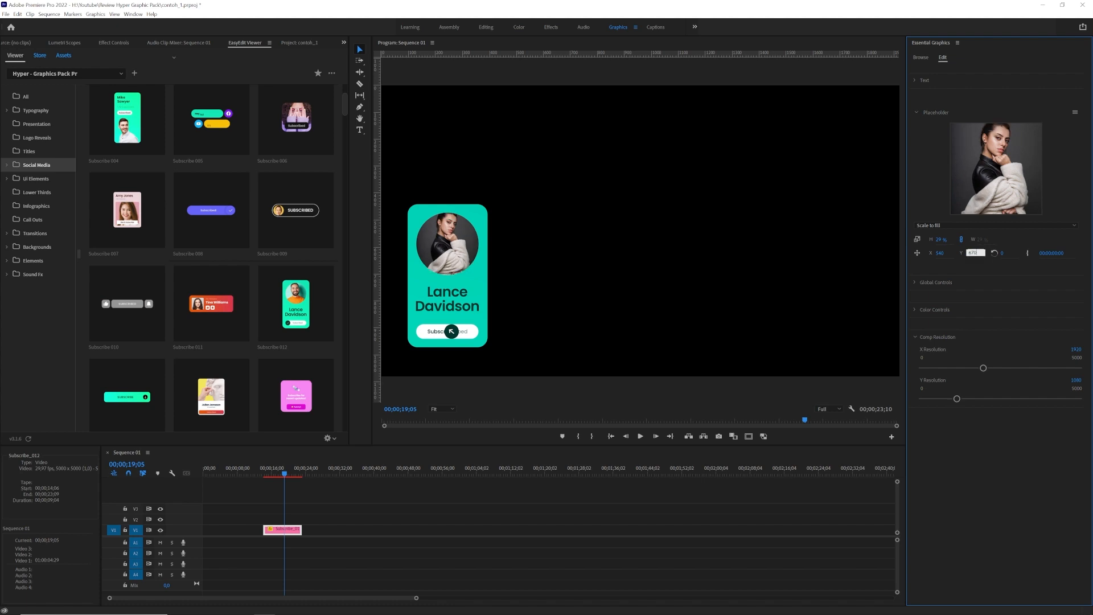
type("670")
key("Return")
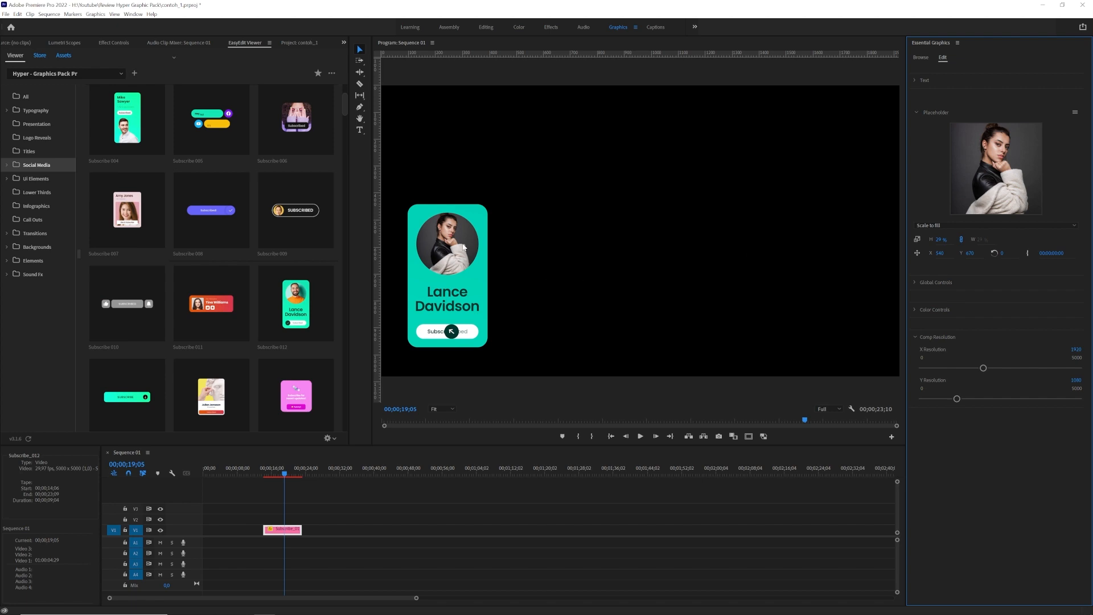
Change the subscribe card's Text 01 to "Pemuda" and Text 02 to "Setempat"
left_click(916, 80)
left_click(947, 102)
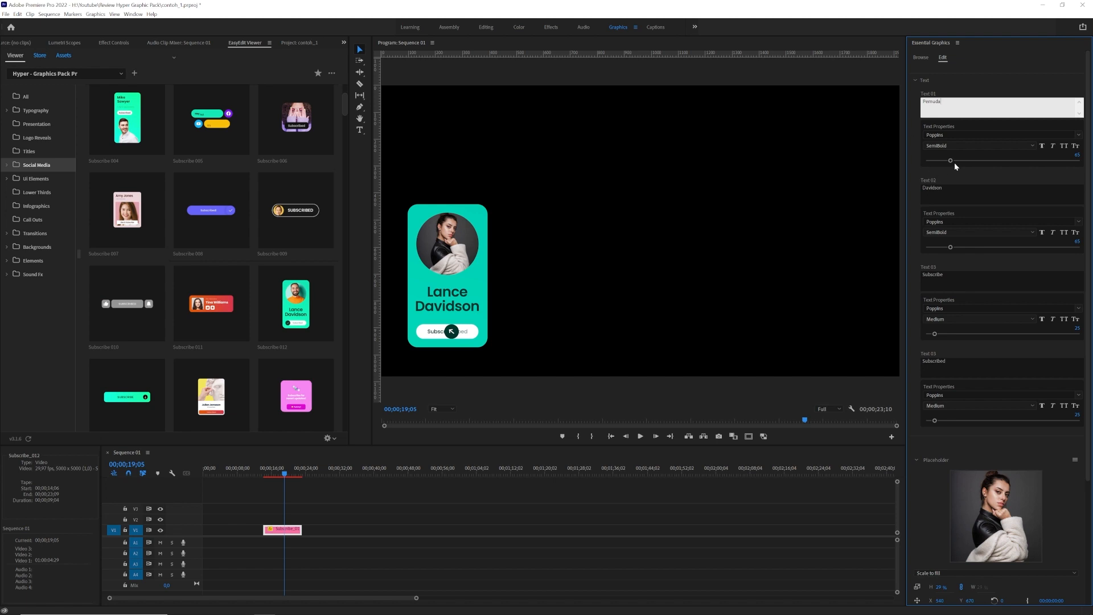
left_click(958, 186)
type("Selempat")
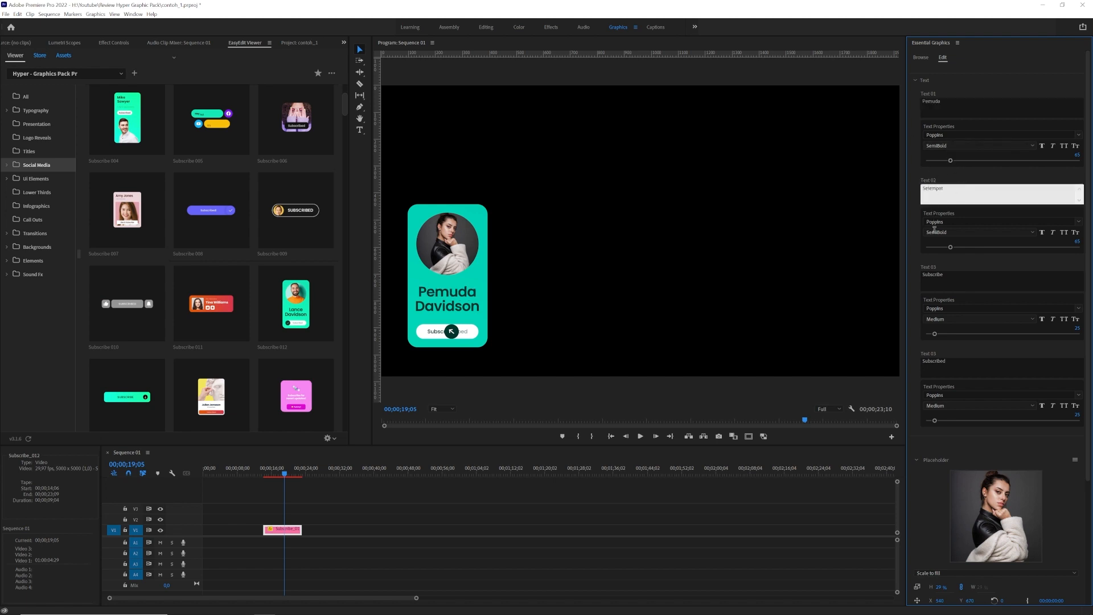
type("etempat")
left_click(914, 343)
Set the subscribe card's Text 01 to Text 04 and Element colors to the dark grey 171717
scroll(914, 343, "down", 3)
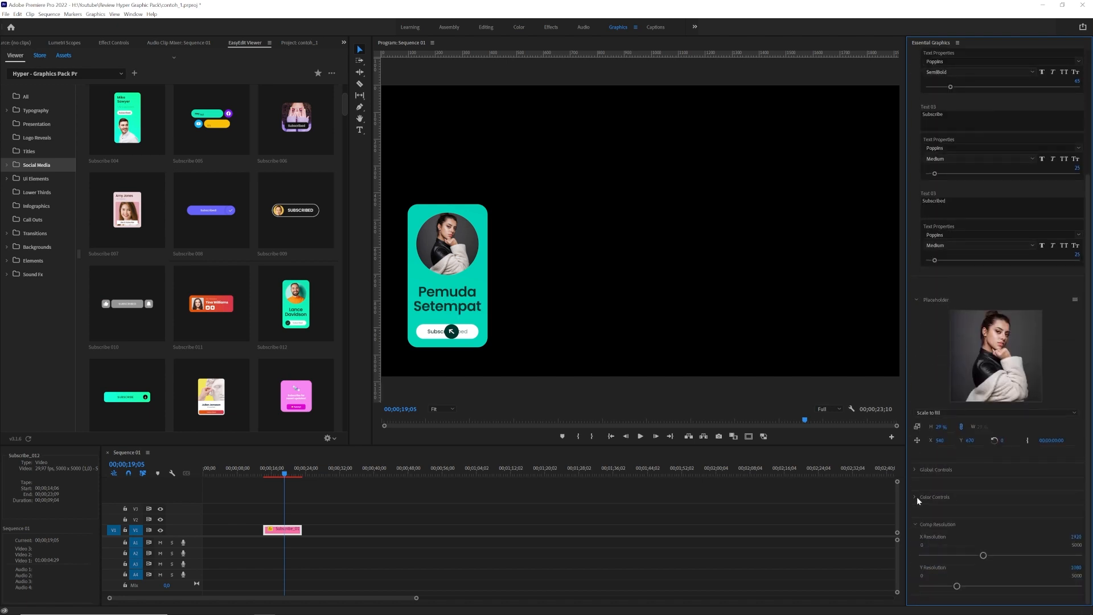
left_click(916, 498)
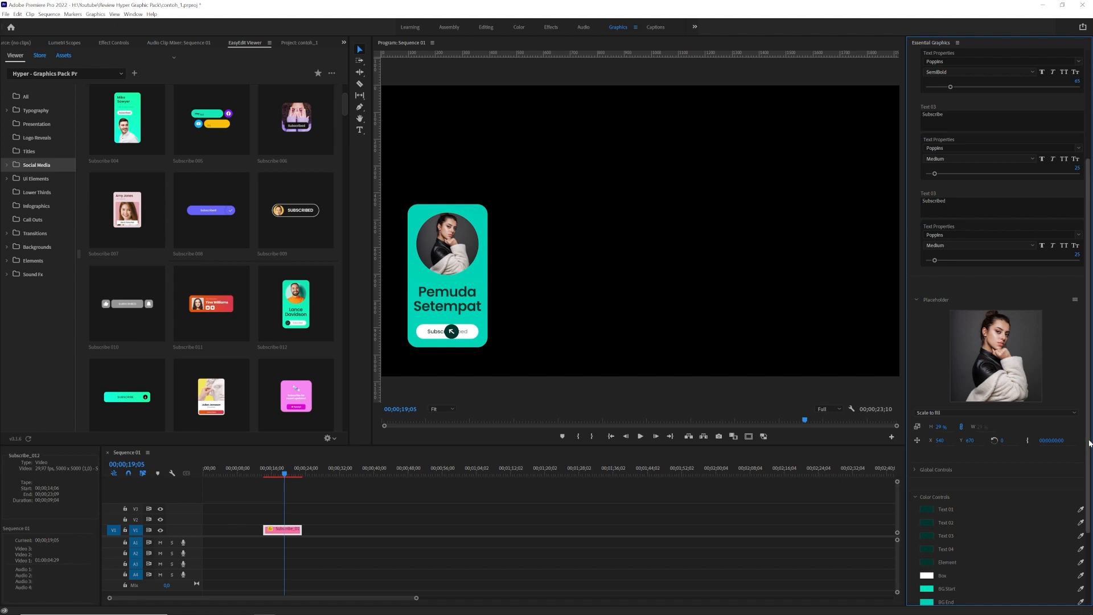
scroll(1065, 455, "down", 2)
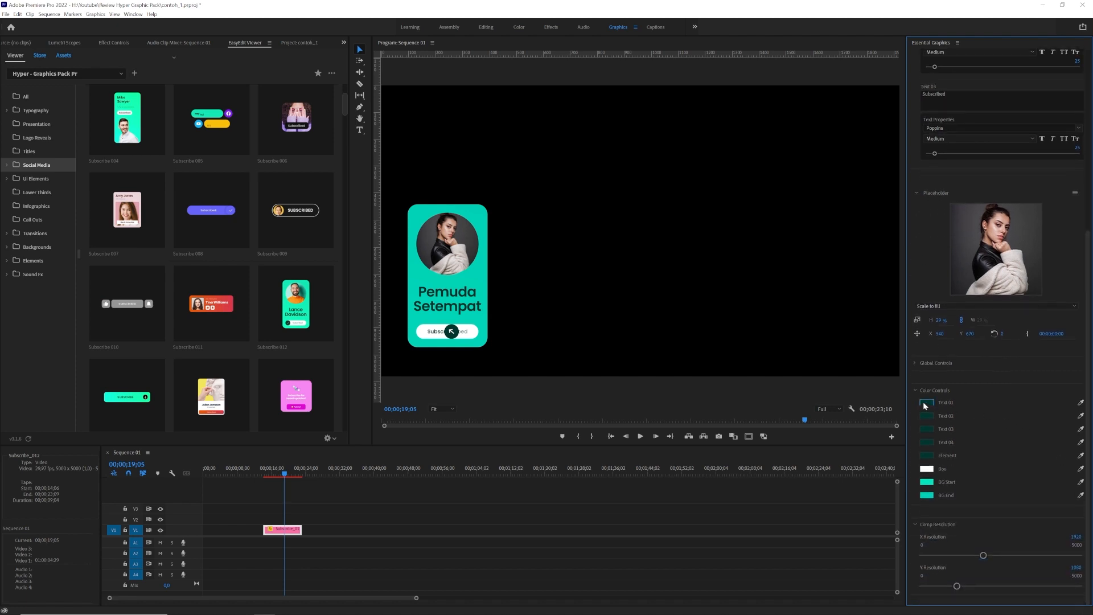
left_click(927, 403)
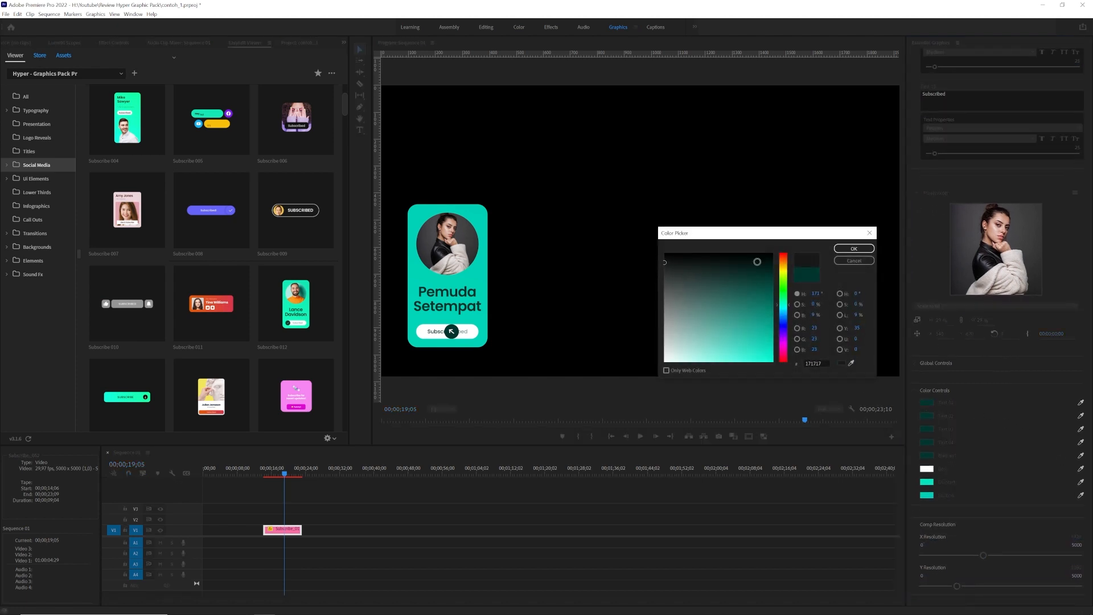
left_click(854, 249)
left_click(1081, 416)
left_click(1081, 429)
left_click(1081, 442)
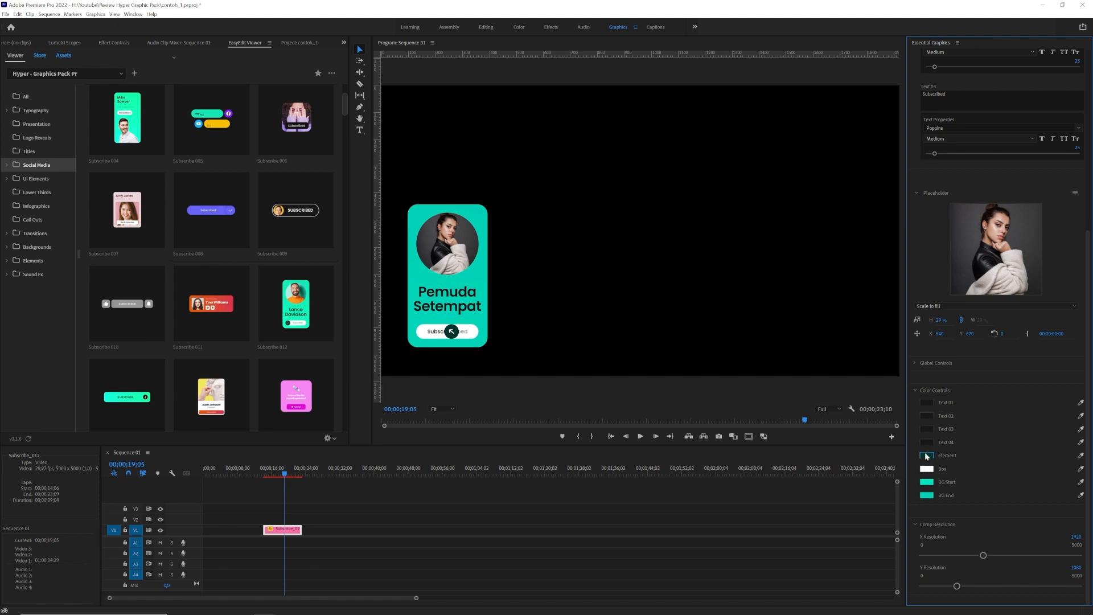
left_click(1081, 455)
left_click(929, 443)
Set the subscribe card's Box color to mid grey and its BG Start and BG End colors to white, FFFFFF
left_click(927, 469)
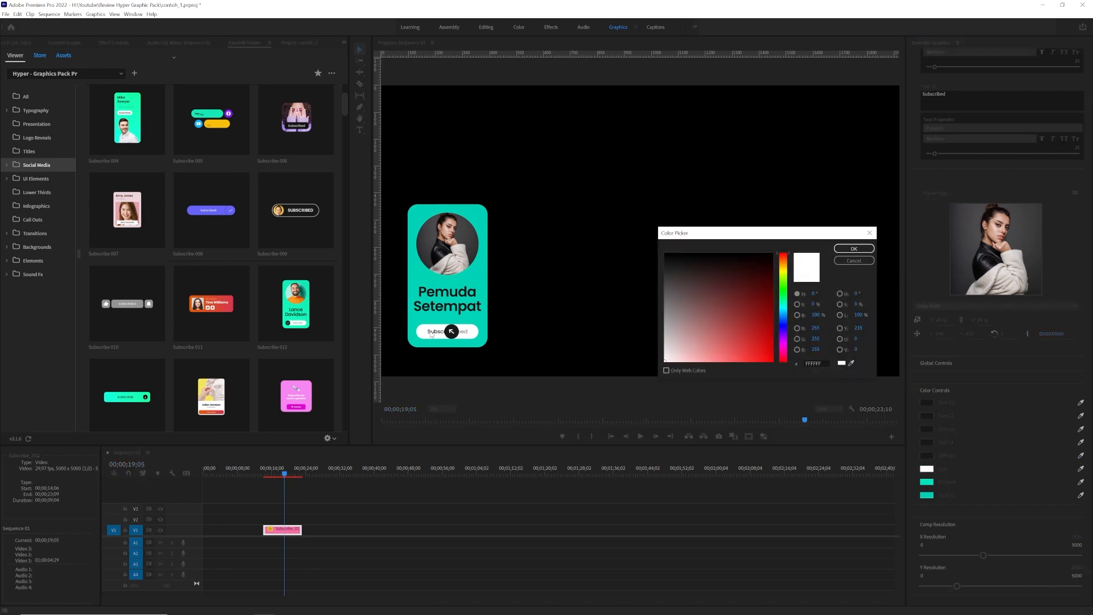
left_click_drag(661, 333, 655, 323)
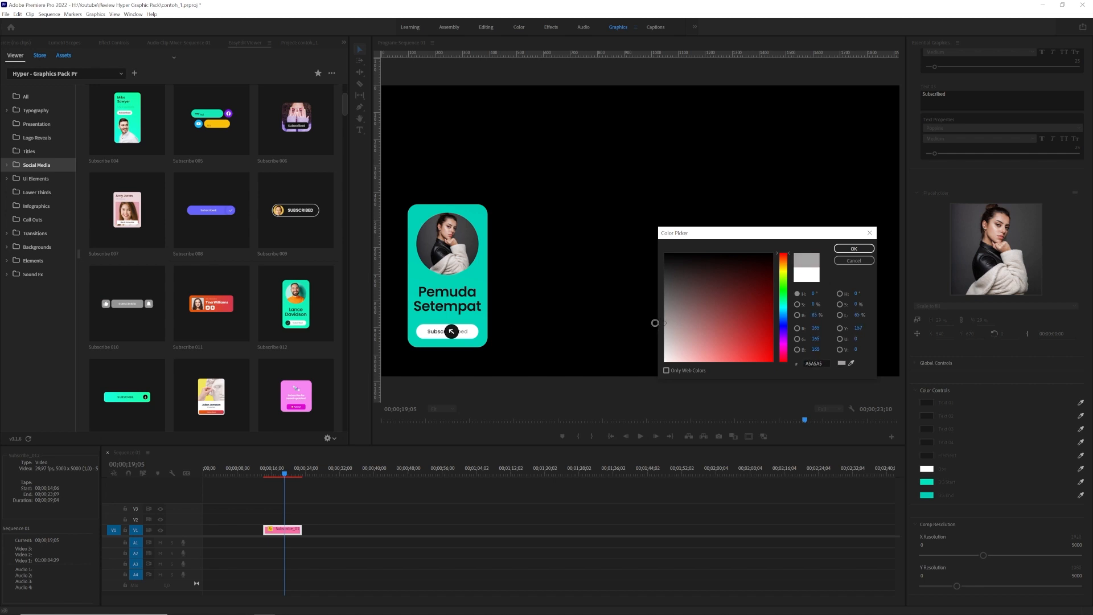
left_click(854, 249)
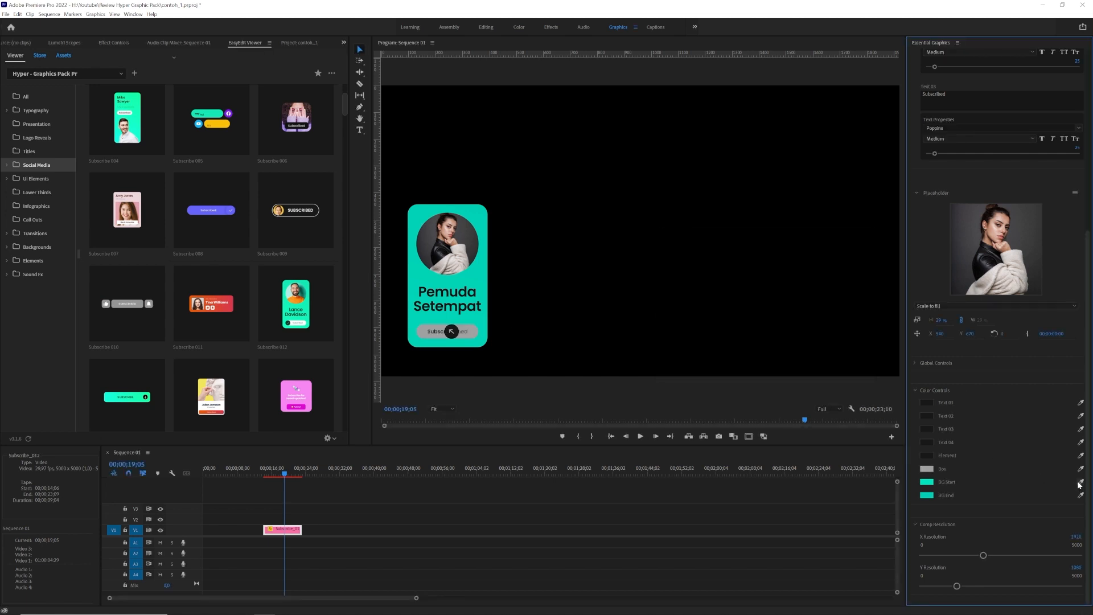
left_click(927, 483)
left_click(664, 361)
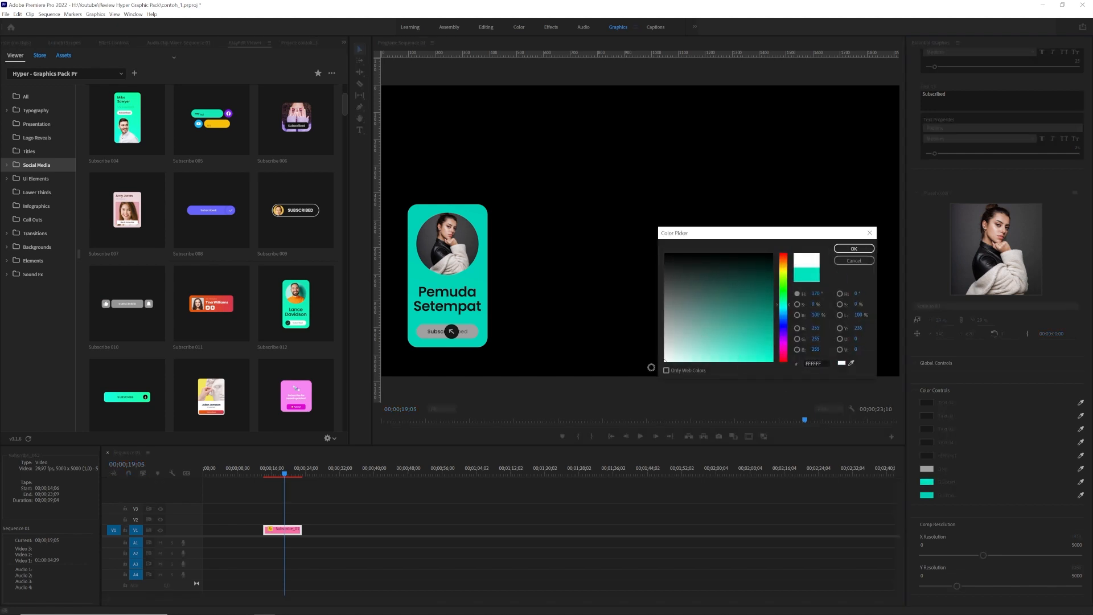
left_click(1081, 495)
left_click(927, 483)
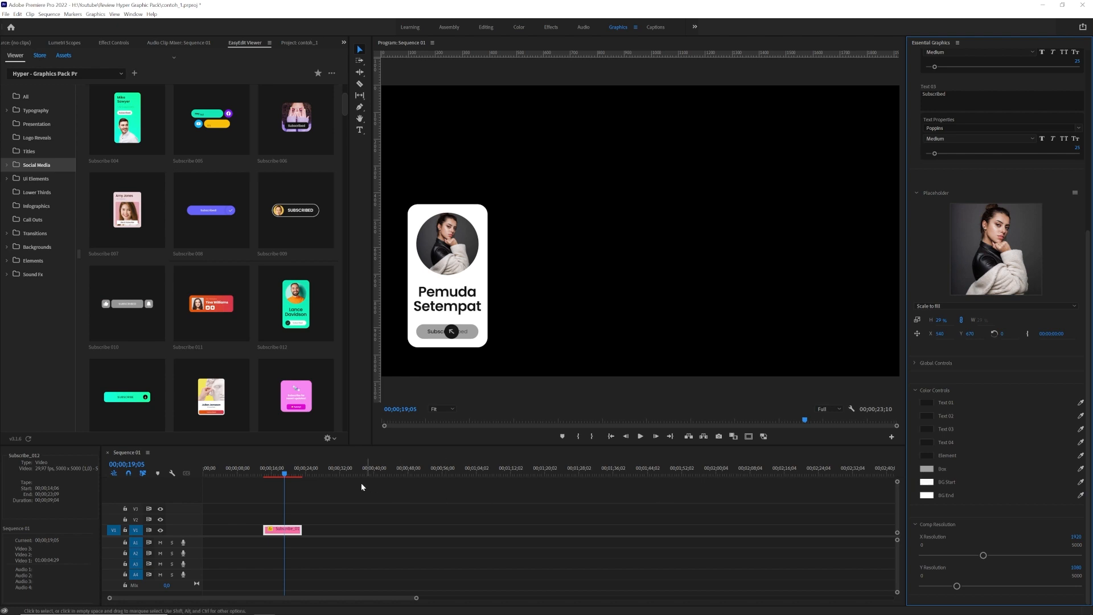
Play the subscribe card's animation from 00;00;14;06 and scrub back through the clip
left_click(264, 474)
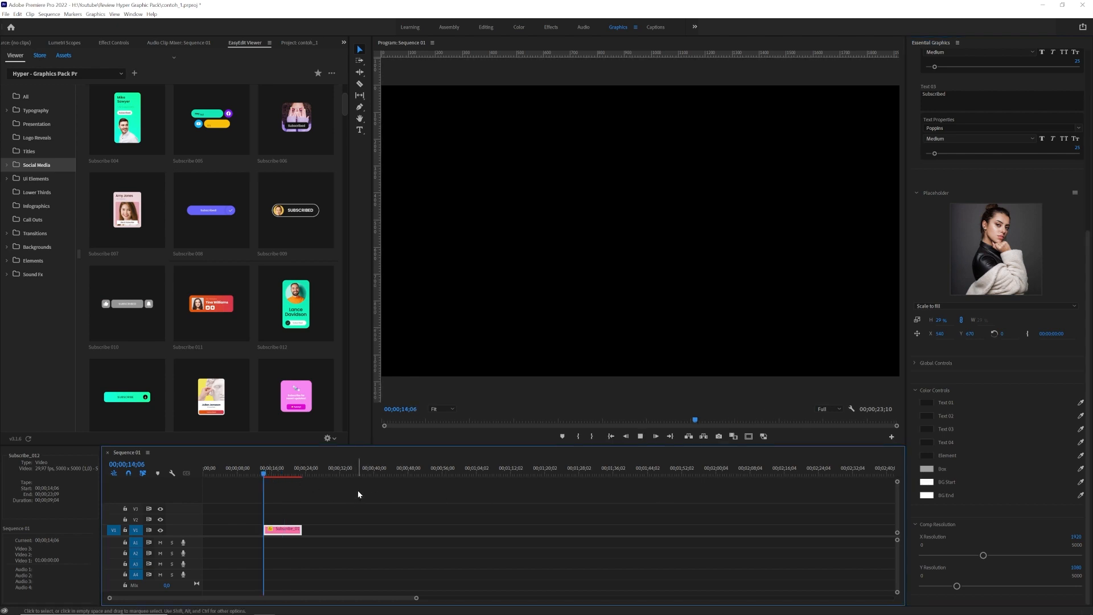
key("space")
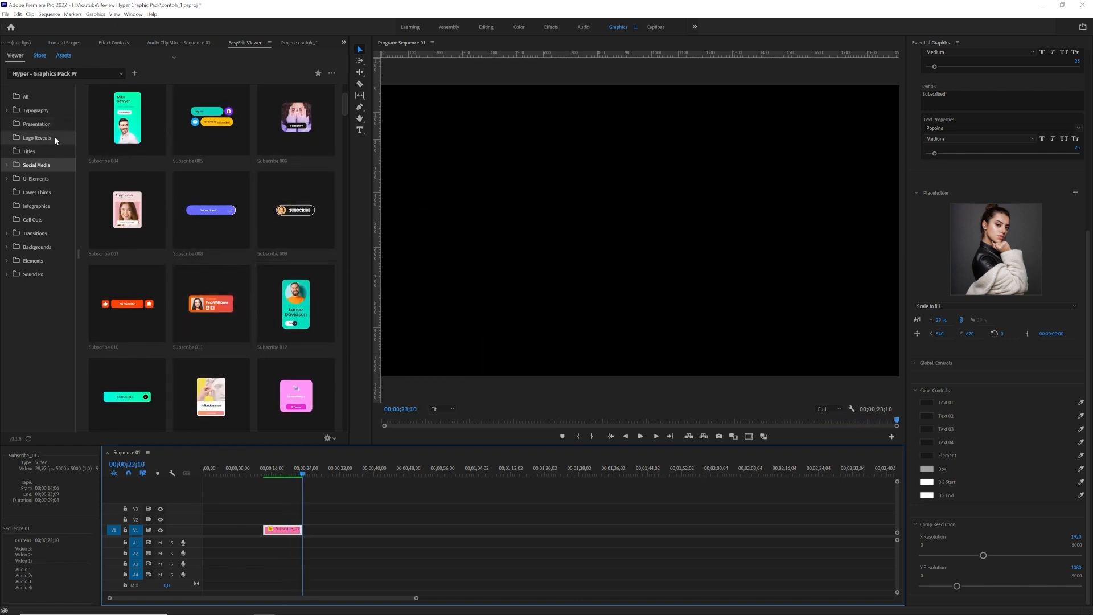
left_click(283, 471)
left_click_drag(283, 471, 276, 471)
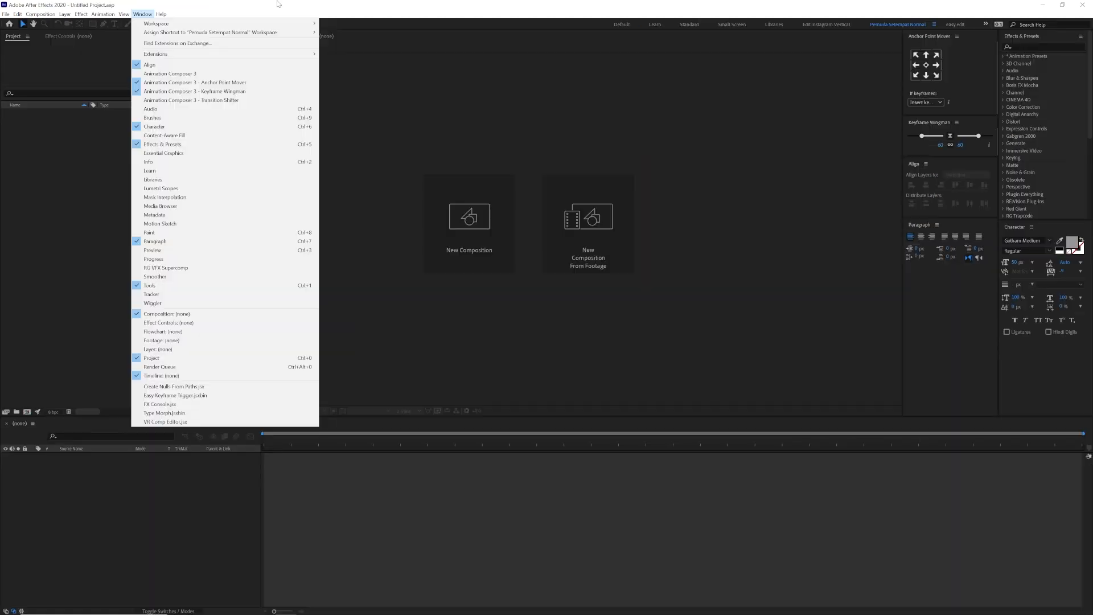
Switch to After Effects, open the EasyEdit Viewer extension, widen it and show the Hyper Graphics Pack's UI Elements category
key("Escape")
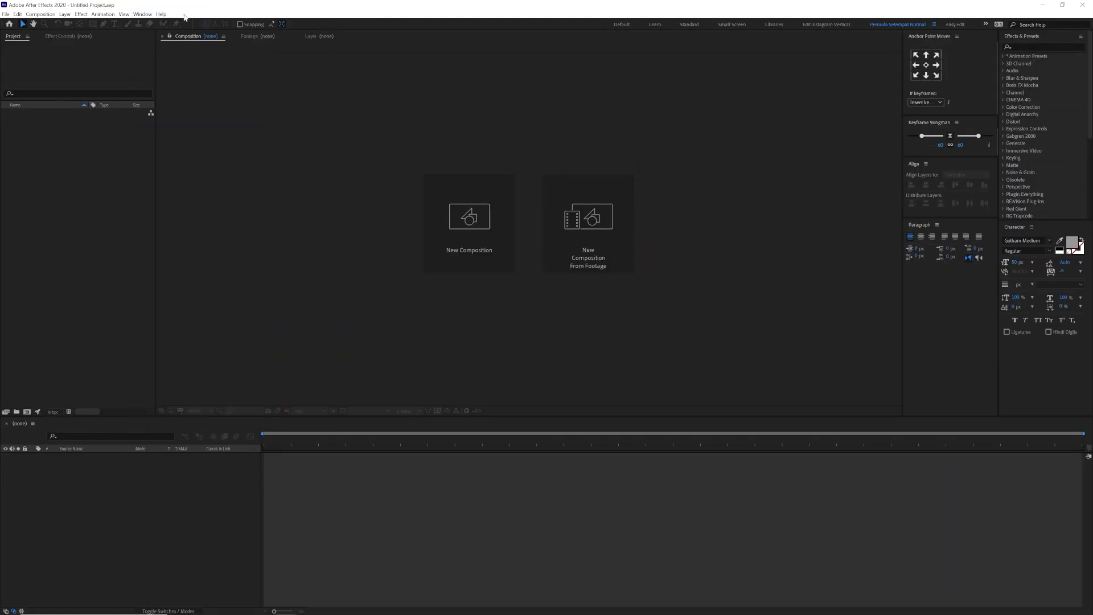
left_click(142, 14)
left_click(201, 10)
left_click(142, 14)
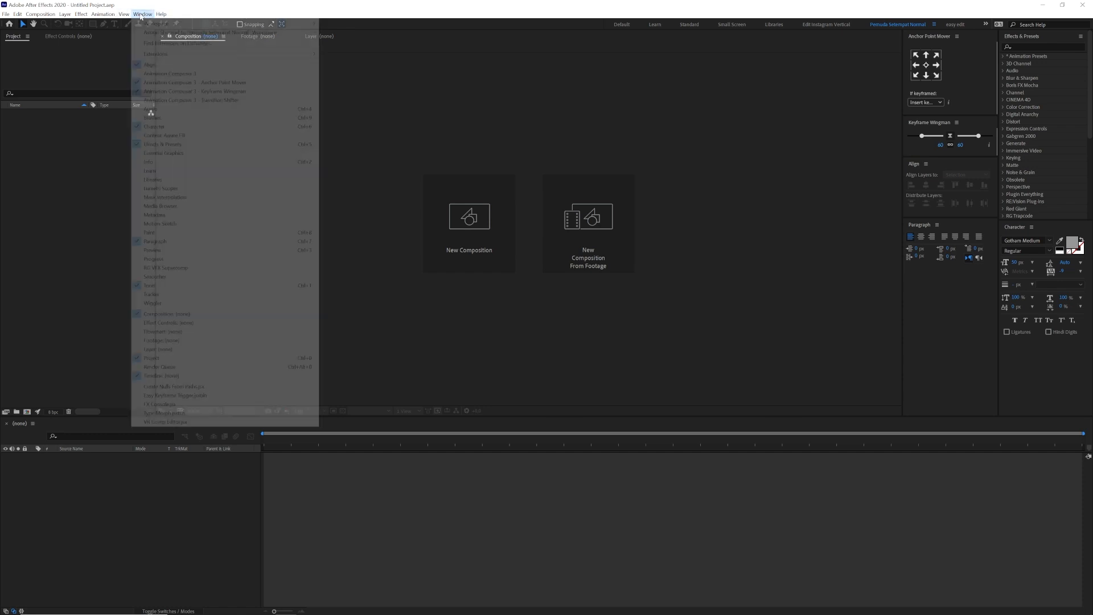
mouse_move(296, 54)
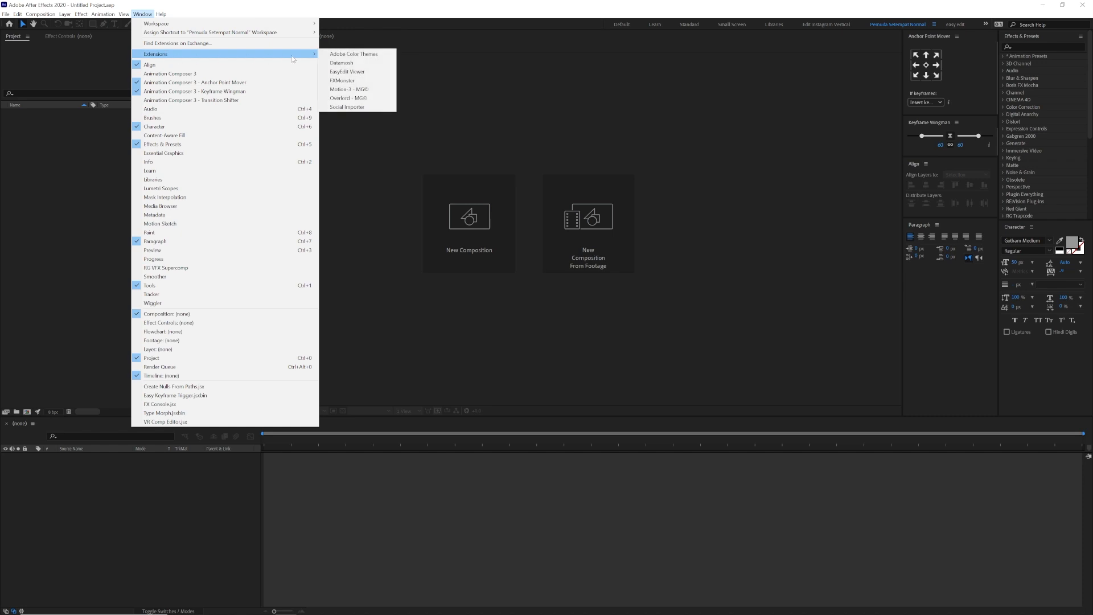
left_click(359, 73)
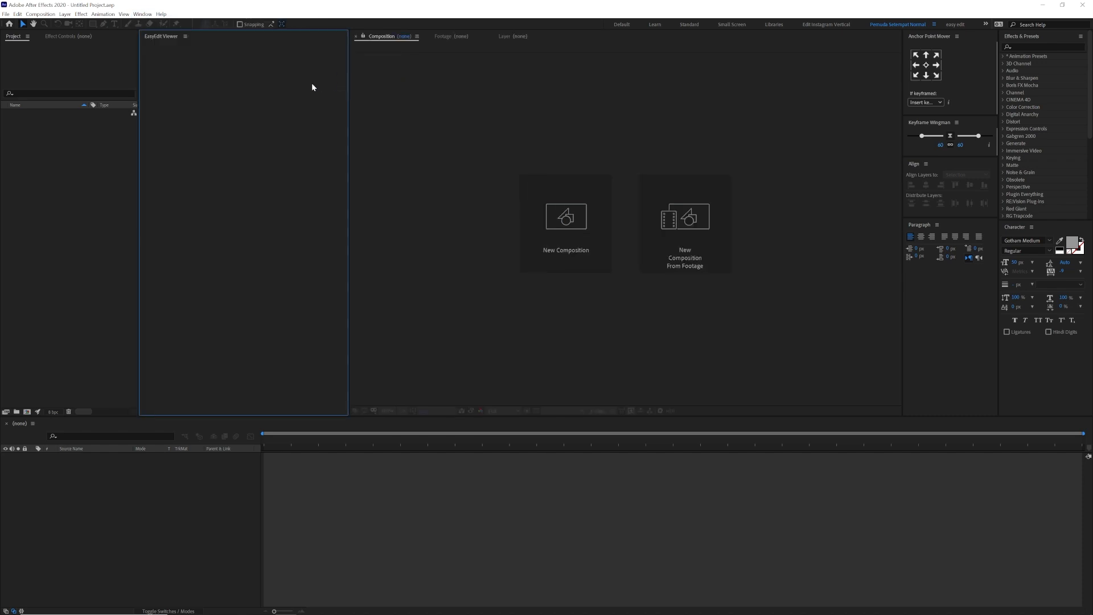
left_click_drag(362, 140, 381, 139)
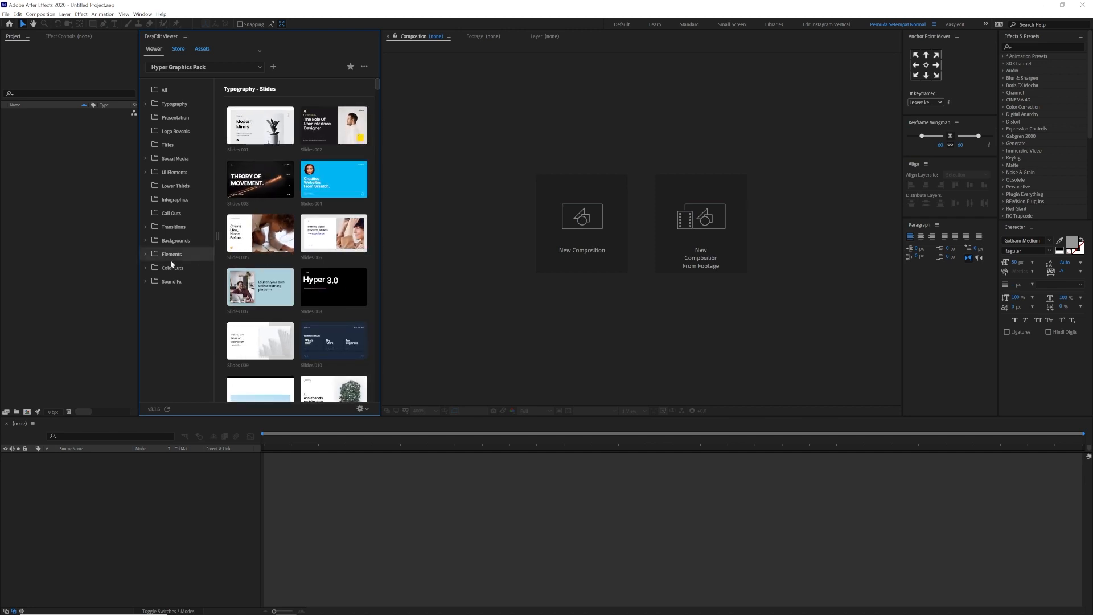
left_click(171, 159)
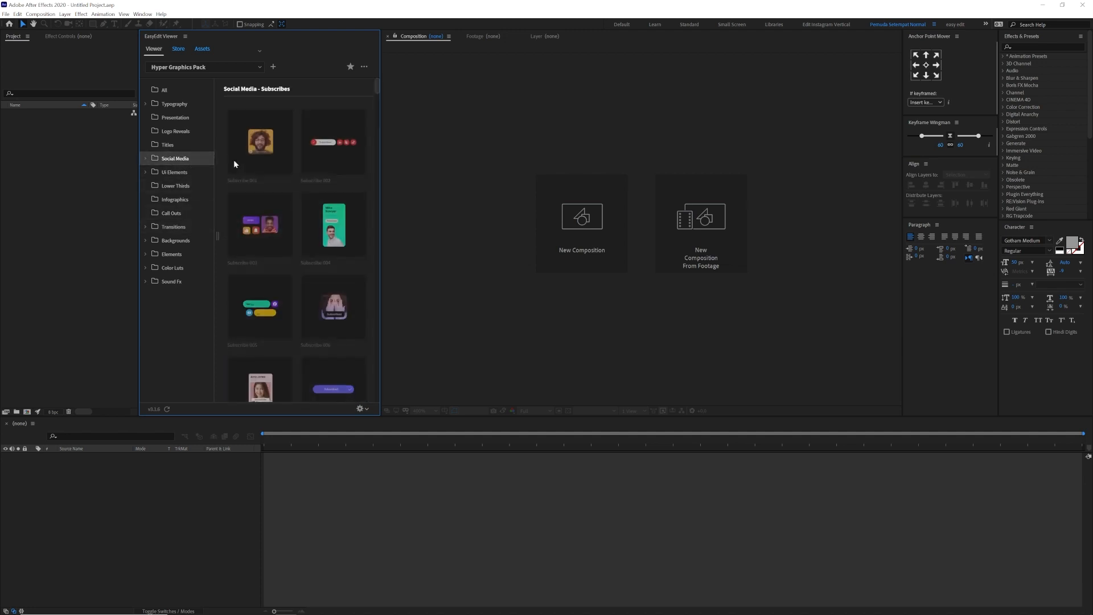
left_click(175, 173)
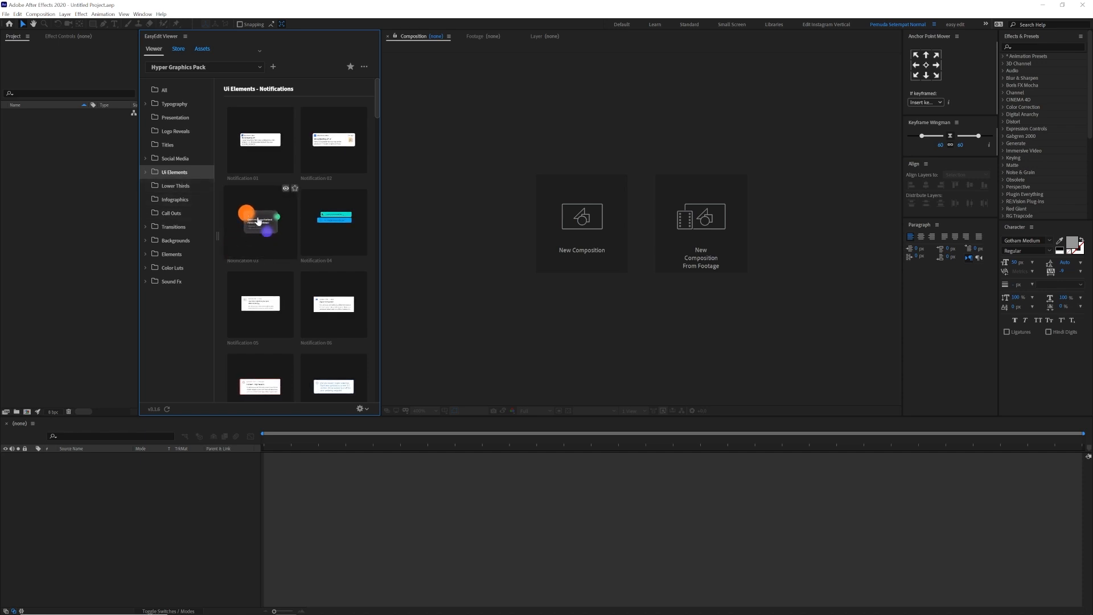
Create a new composition at 1920 x 1080 px and 30 fps with a duration of 0:00:15:00
left_click(104, 243)
key("ctrl+n")
left_click(712, 268)
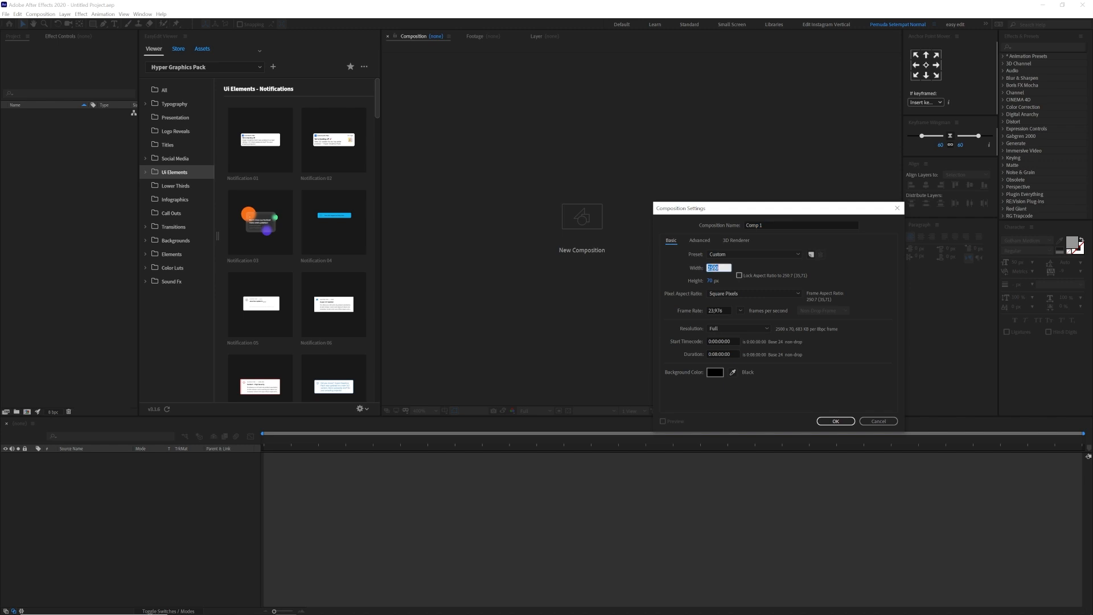
type("1920")
key("Tab")
type("1080")
key("Tab")
type("30")
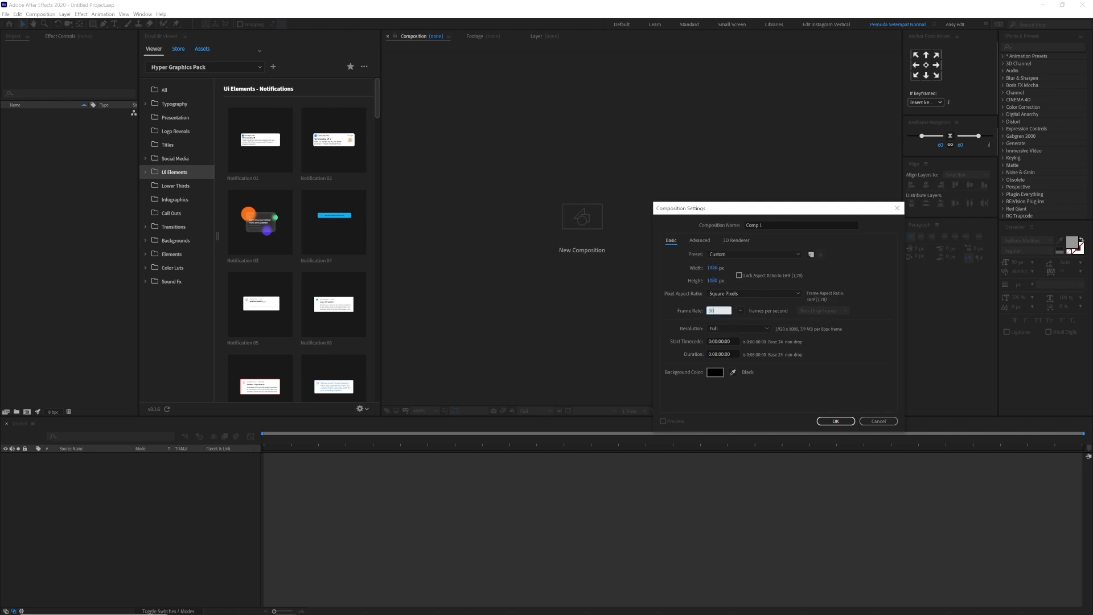
left_click(712, 355)
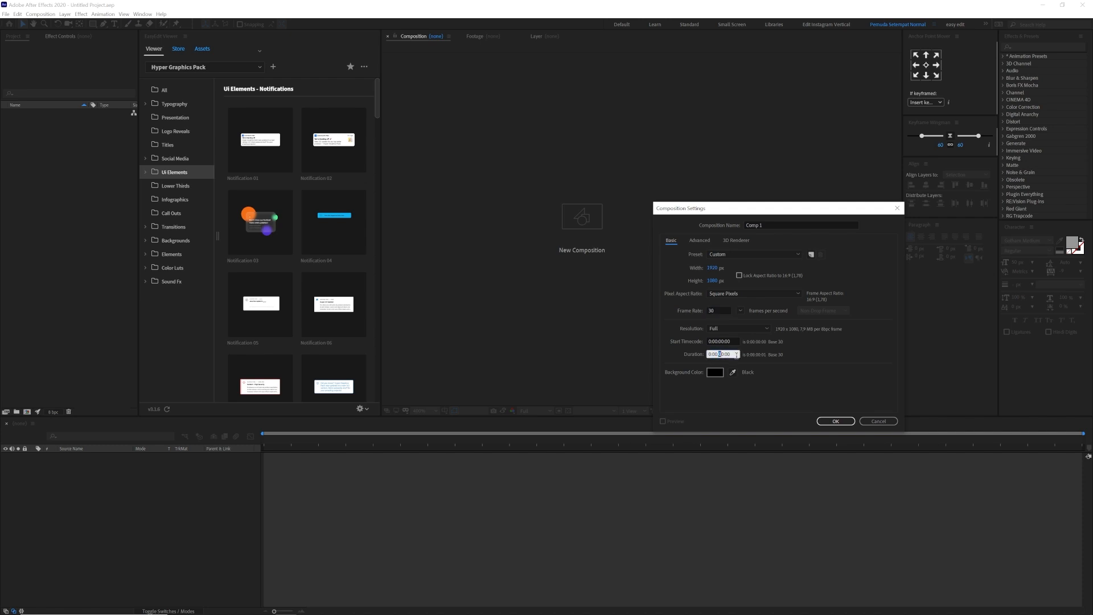
key("Return")
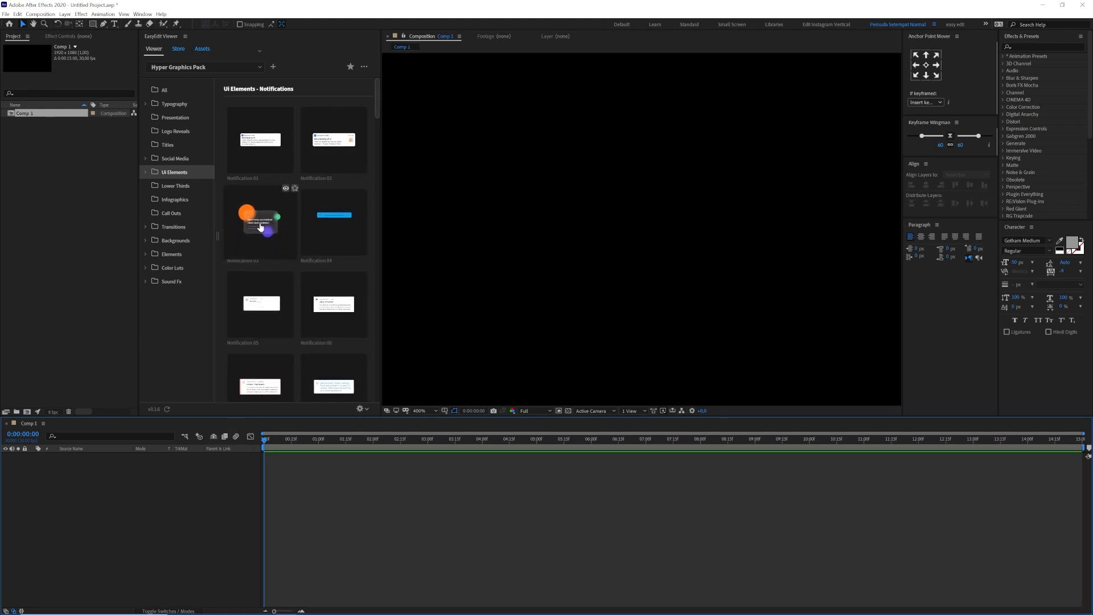
Insert the Notification 03 template into Comp 1, fit the frame in view and preview the notification's animation
left_click(261, 227)
left_click_drag(398, 441, 371, 441)
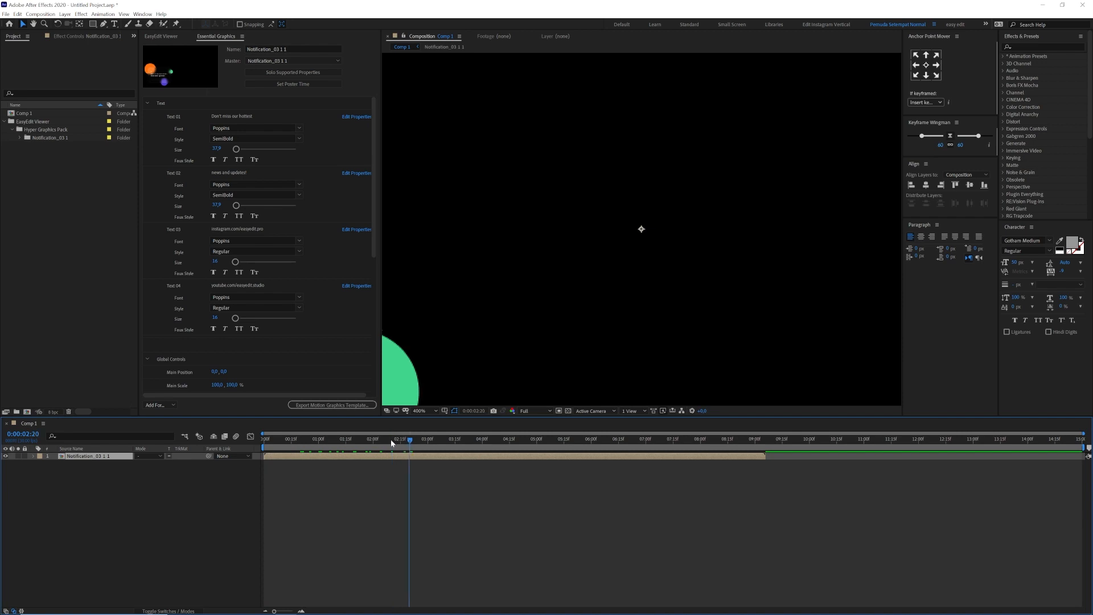
scroll(588, 266, "down", 3)
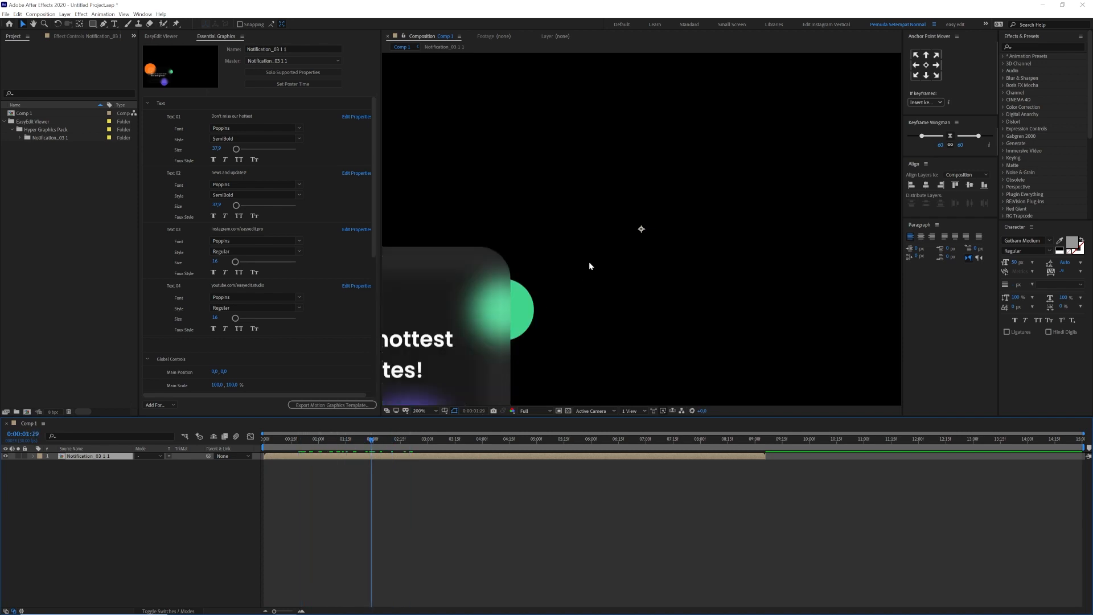
key("shift+slash")
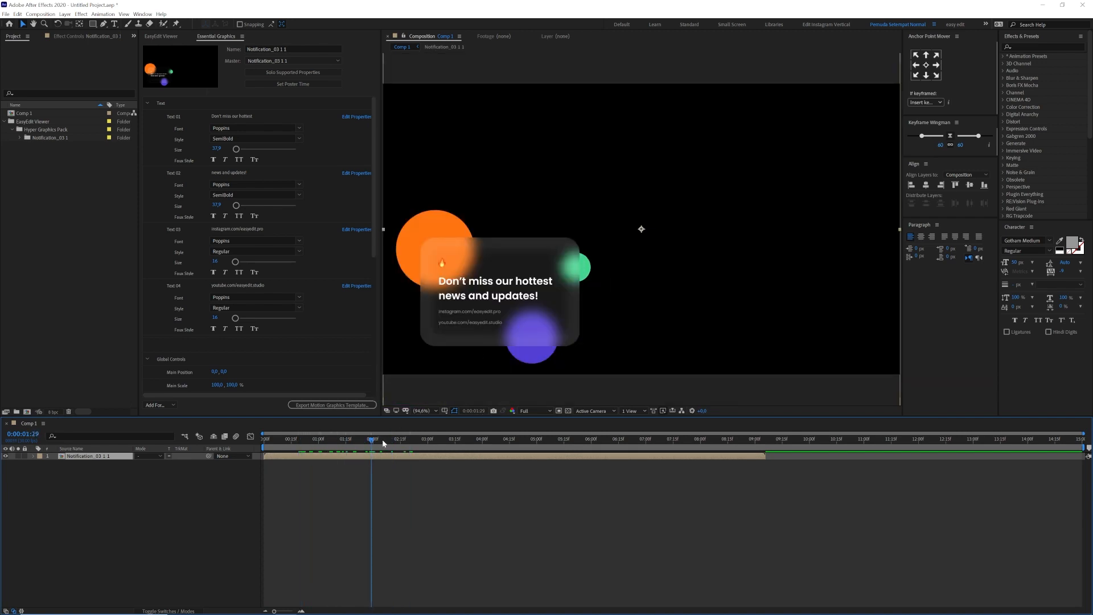
left_click_drag(348, 441, 289, 442)
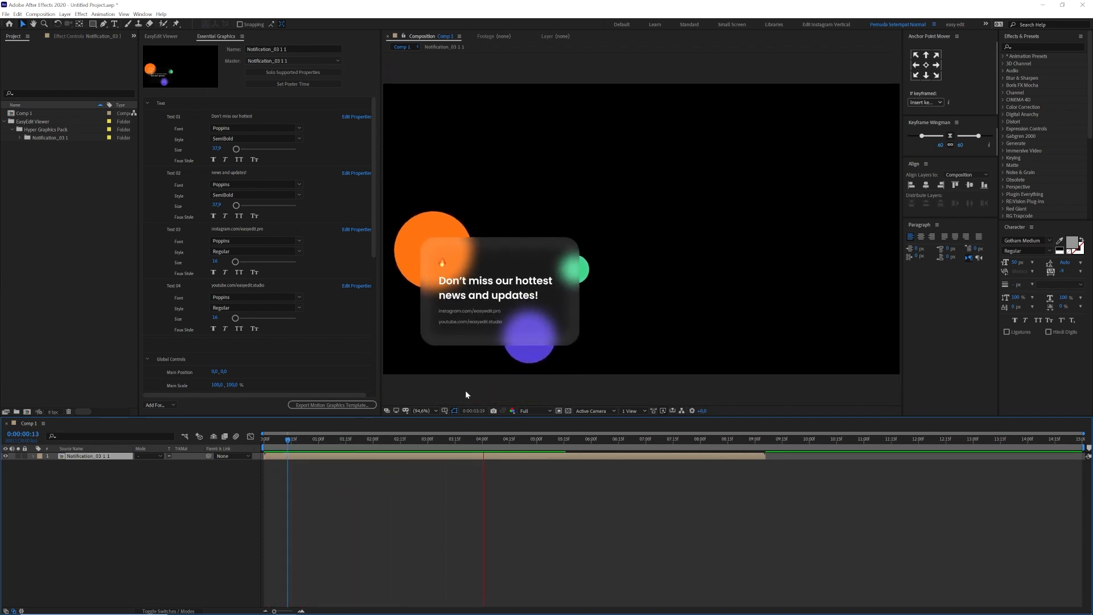
left_click_drag(462, 436, 396, 440)
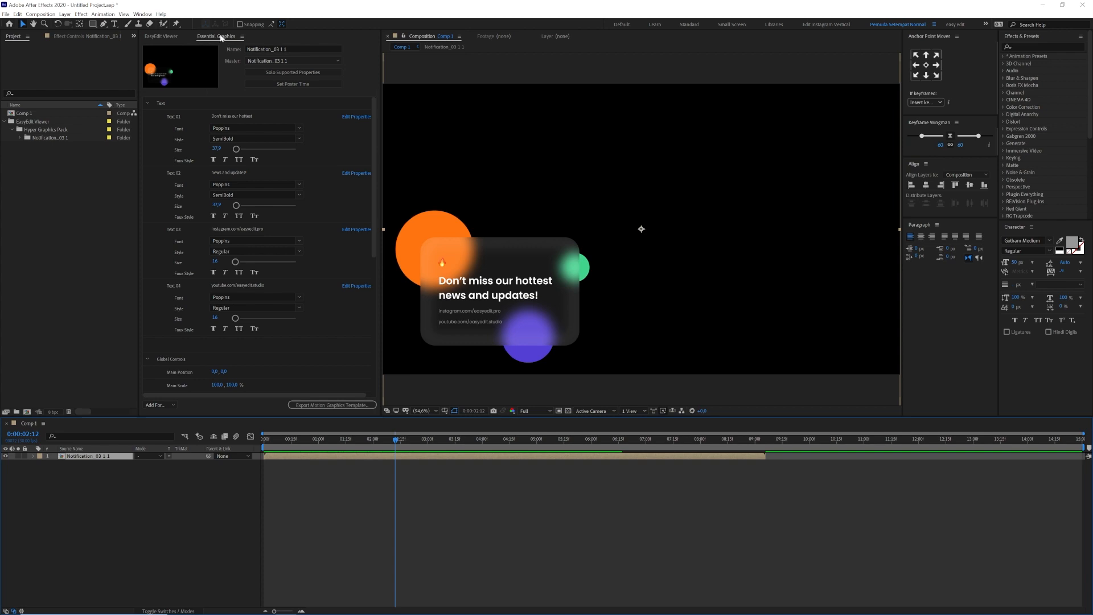
Check that Essential Graphics is enabled for the workspace
left_click(143, 14)
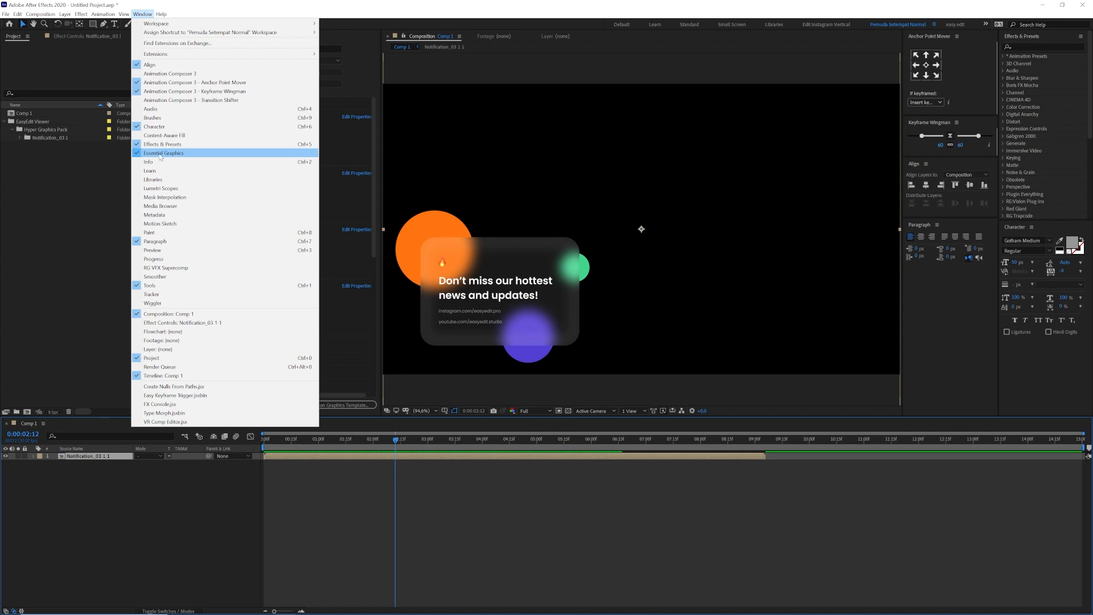
left_click(78, 315)
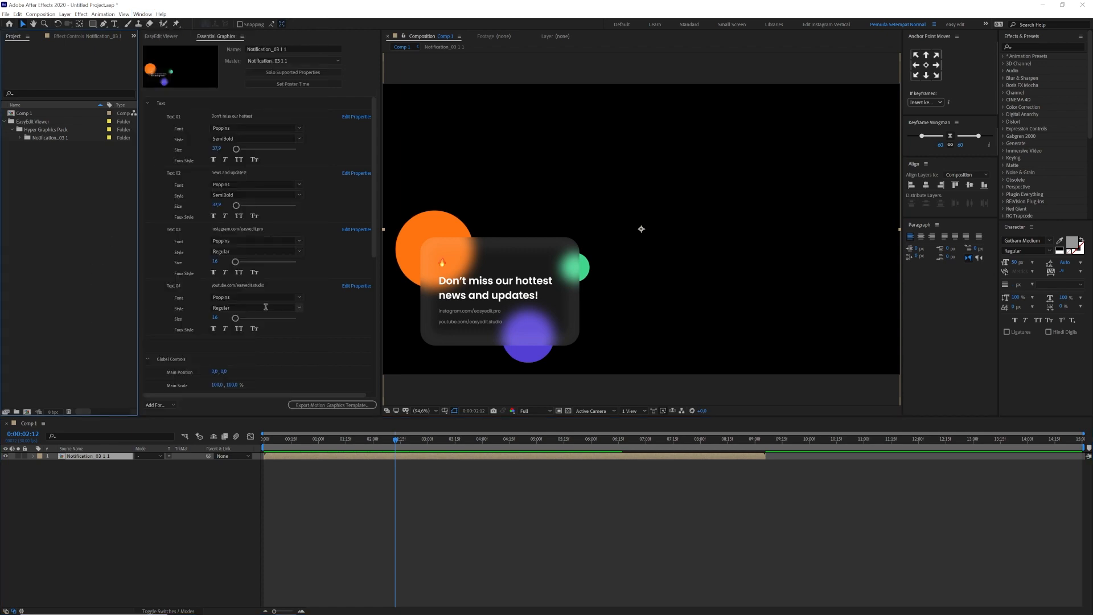
Replace the notification's Text 01 line with "Pemuda Setempat"
left_click(259, 116)
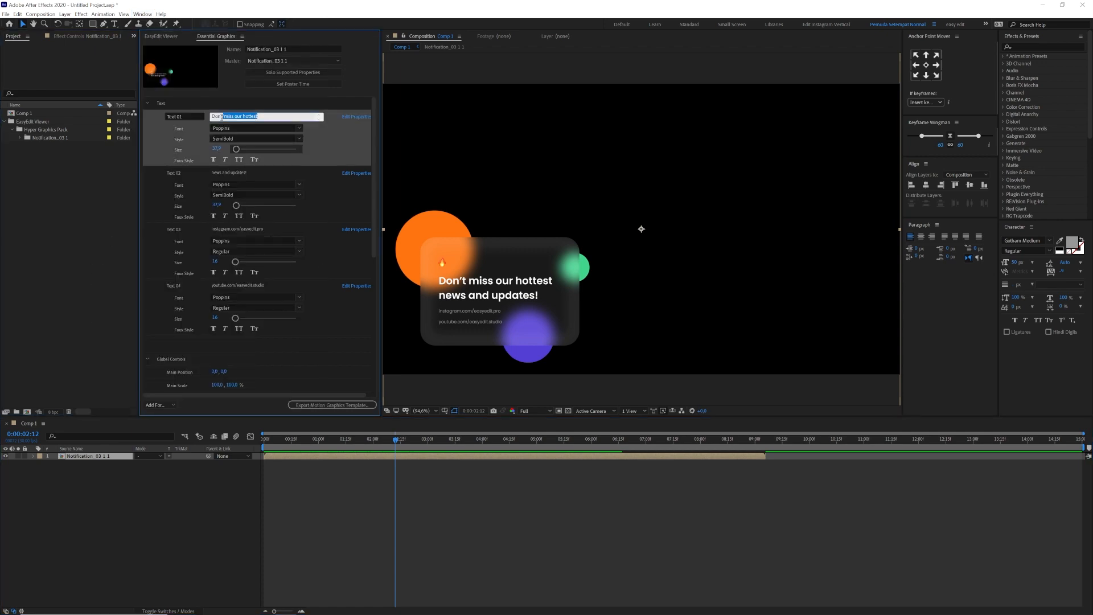
type("Pemuda Setempat")
left_click(136, 525)
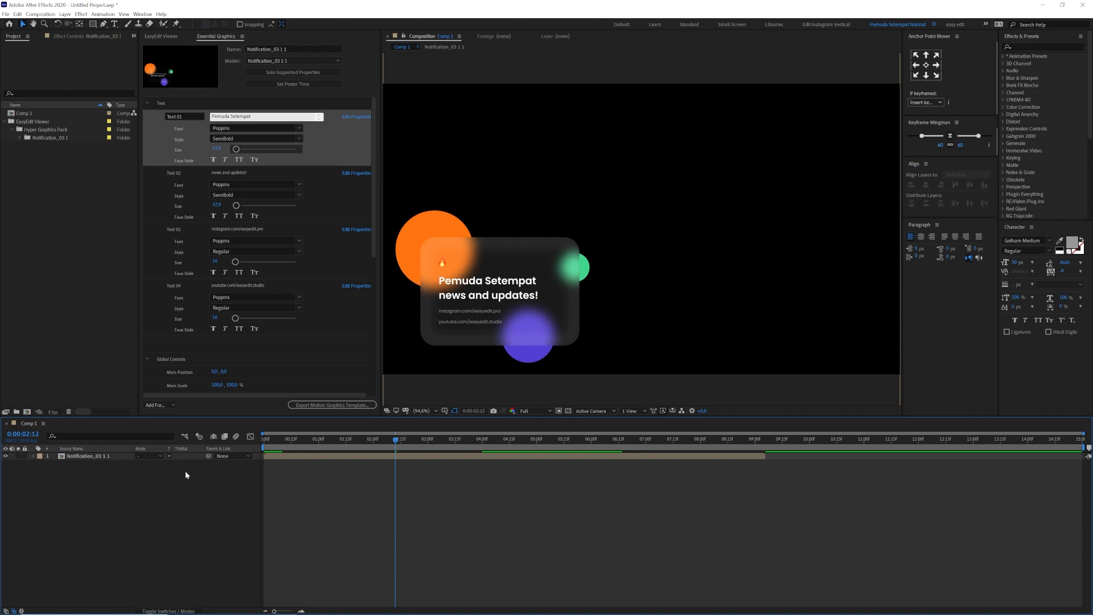
Try shifting the notification horizontally through Main Position, reset that value to 0 and review the template's Color Controls
scroll(334, 305, "down", 5)
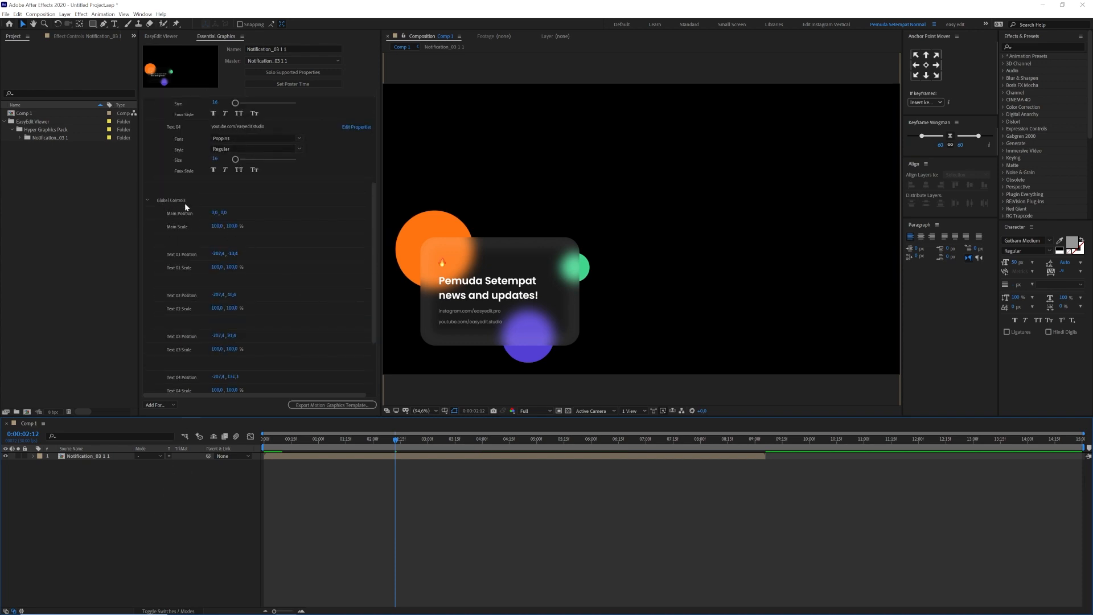
left_click_drag(216, 213, 260, 216)
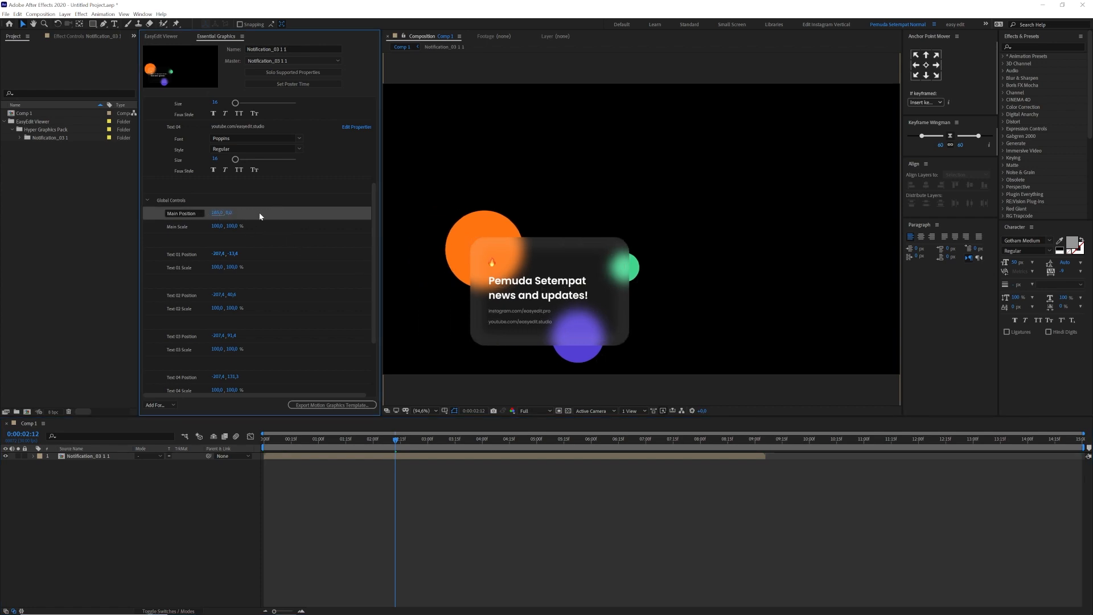
left_click(218, 213)
type("0")
key("Return")
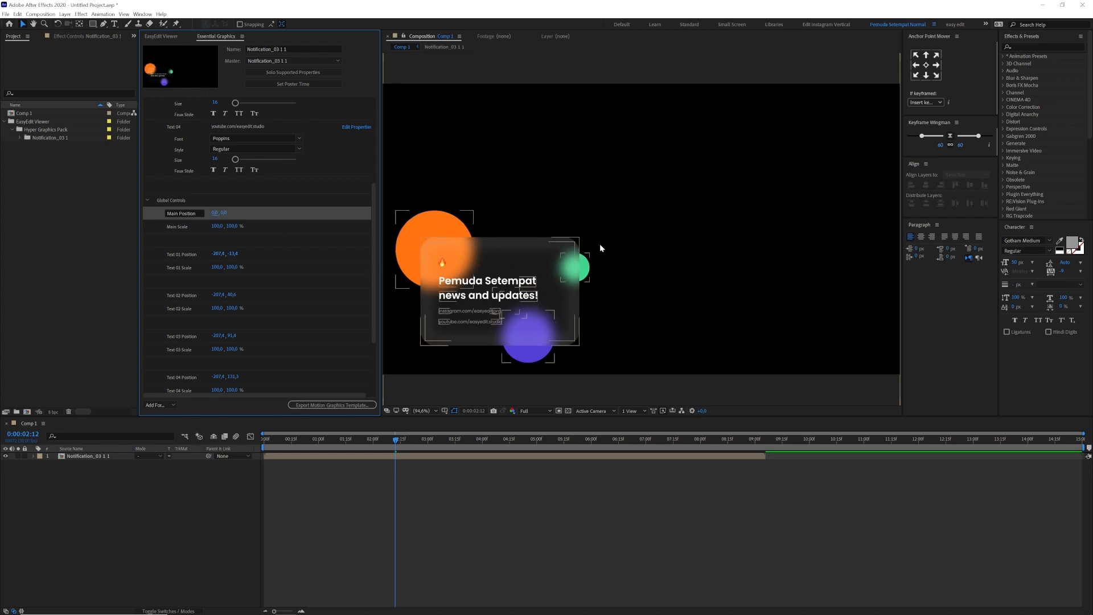
scroll(314, 303, "down", 4)
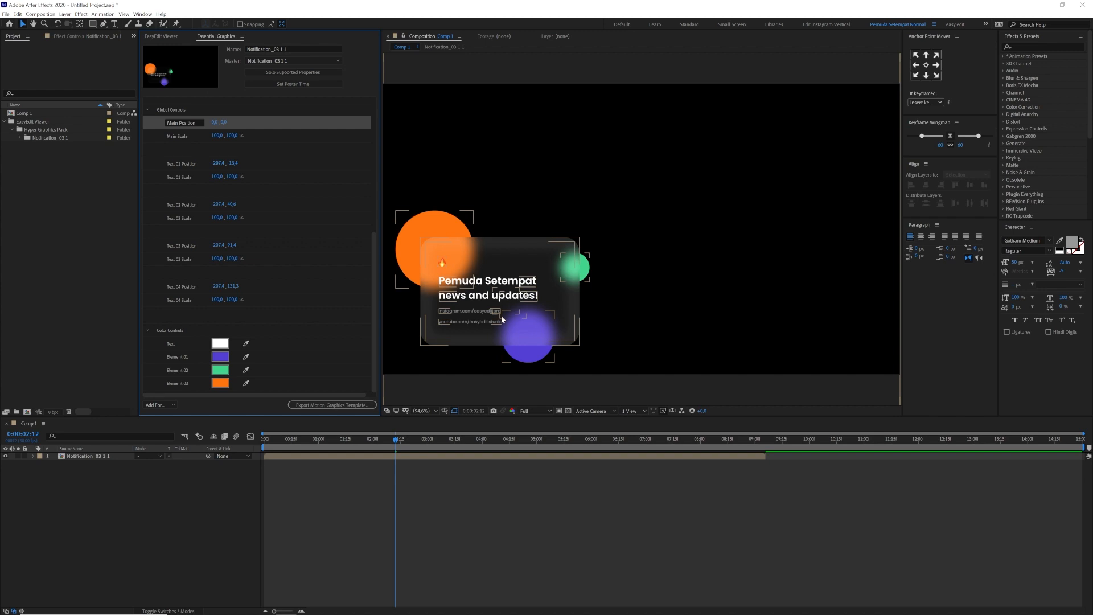
left_click(87, 202)
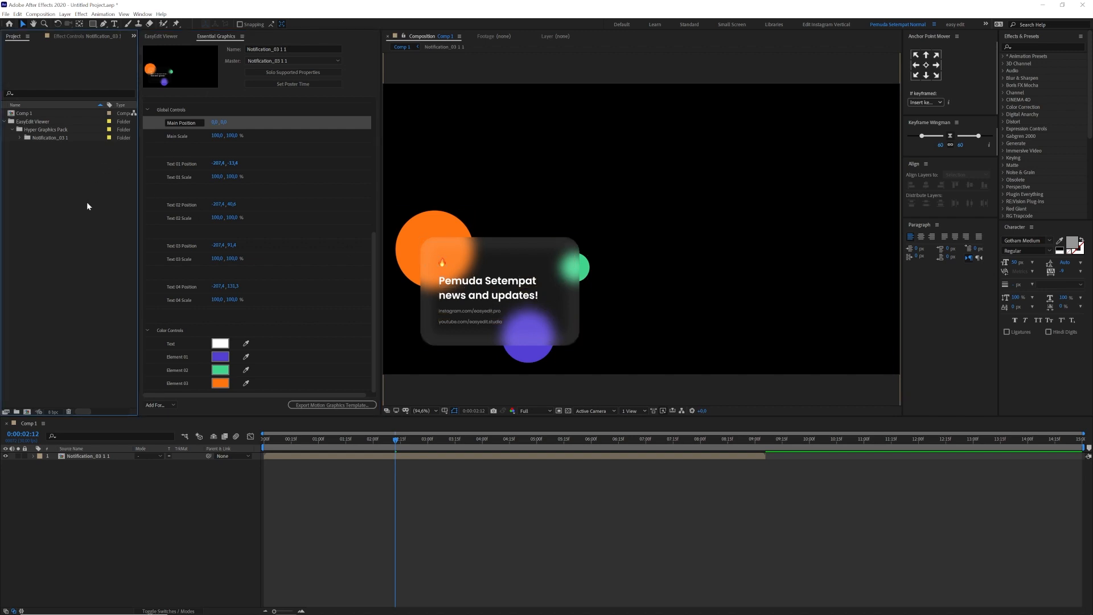
Delete the notification layer from Comp 1 and insert Lower Third 001 from the pack's Lower Thirds category
left_click(162, 36)
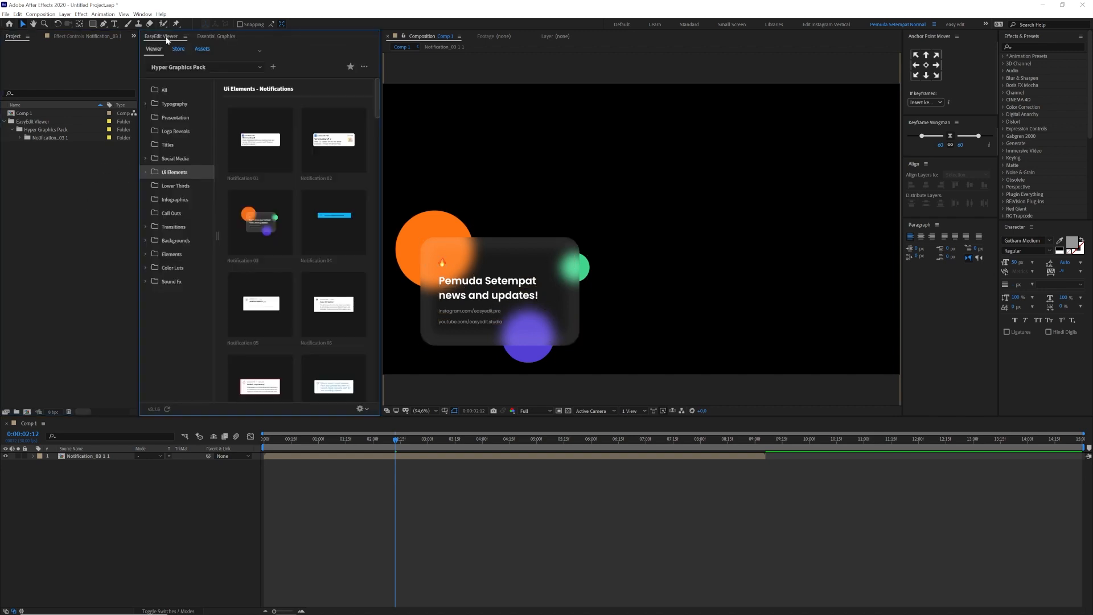
left_click(186, 183)
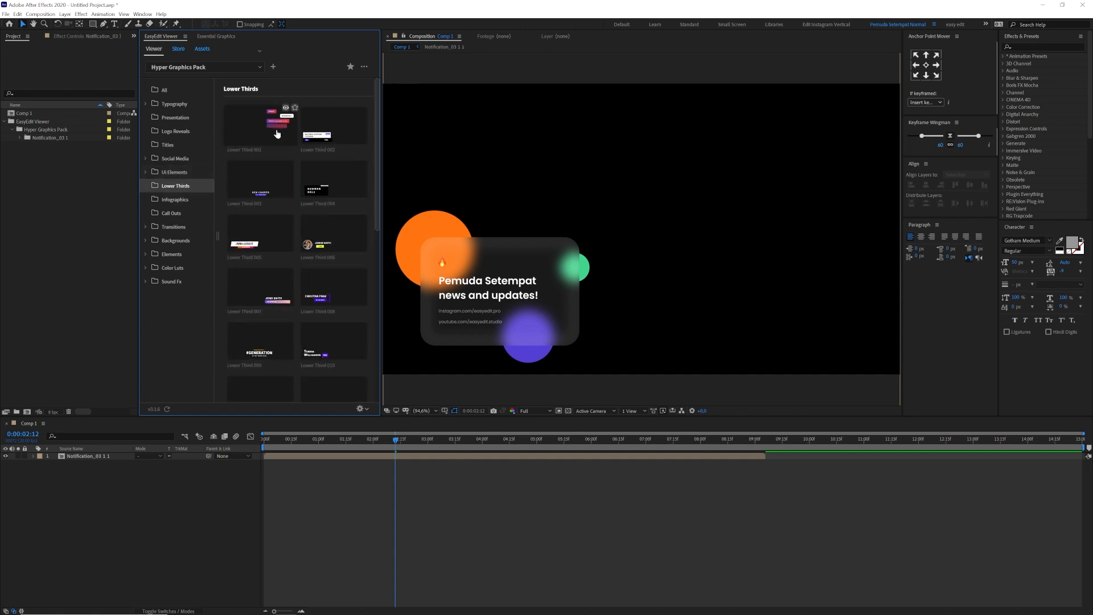
left_click(89, 456)
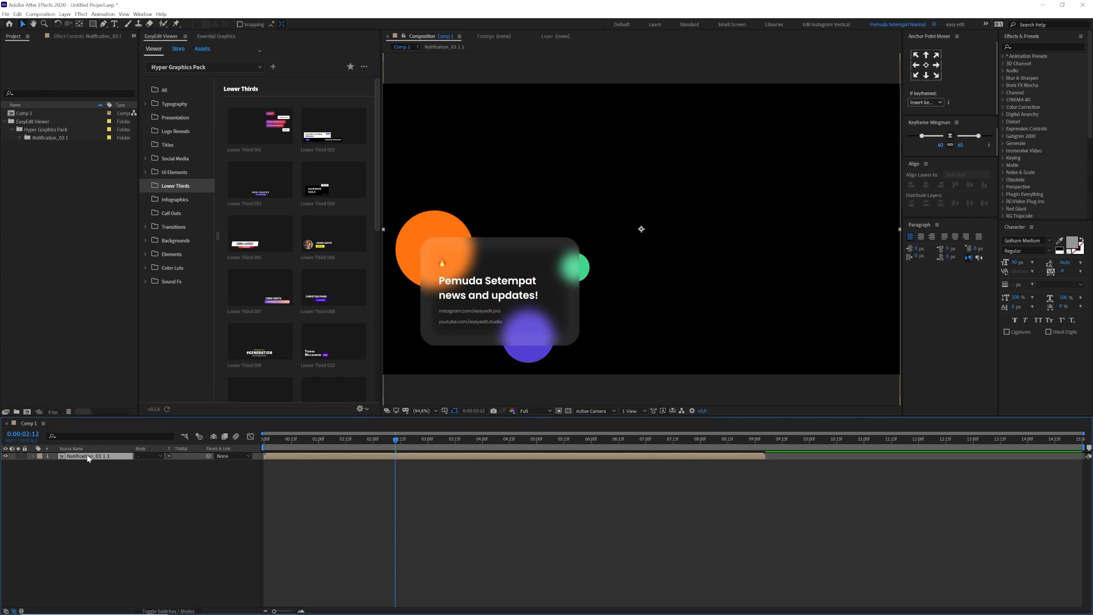
key("Delete")
left_click(268, 137)
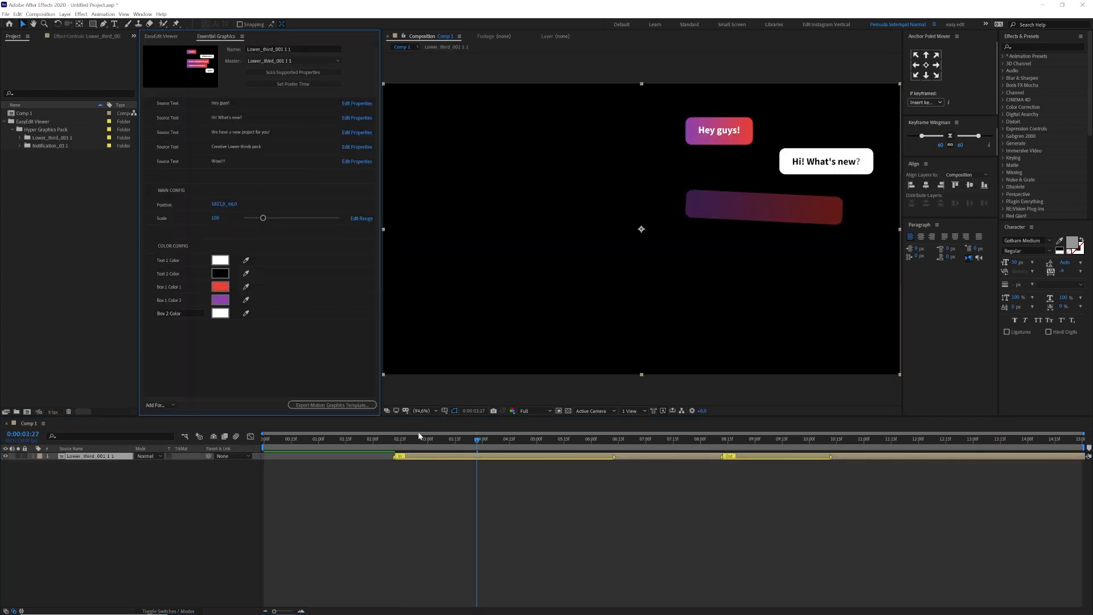
Move the lower third layer to the start of Comp 1 and preview its intro and outro animation
left_click_drag(436, 457, 528, 439)
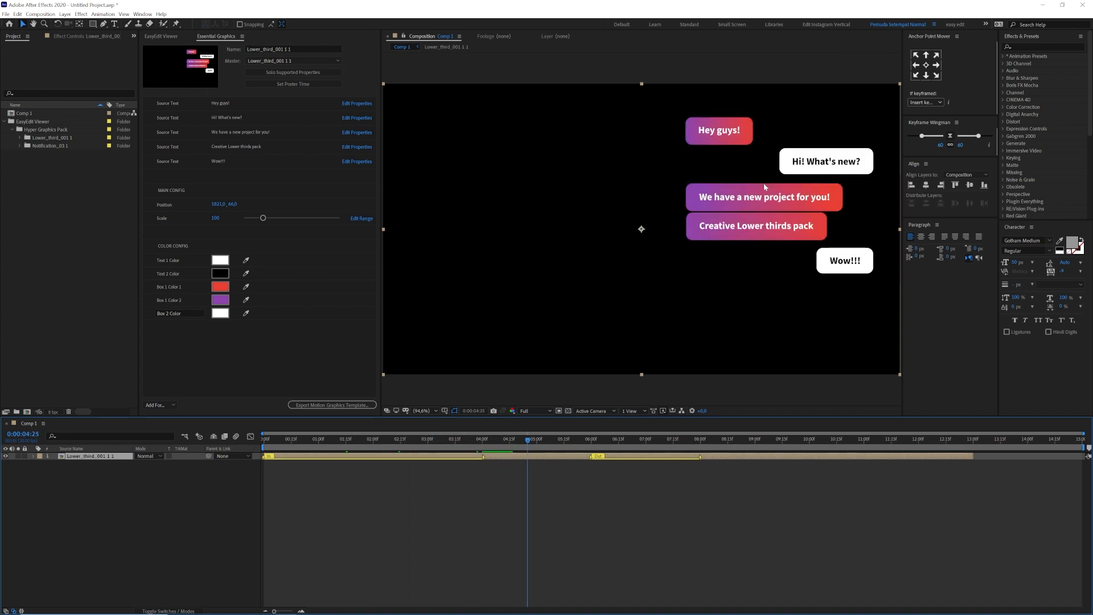
mouse_move(535, 445)
left_mouse_down()
mouse_move(629, 439)
mouse_move(505, 446)
mouse_move(534, 446)
left_mouse_up()
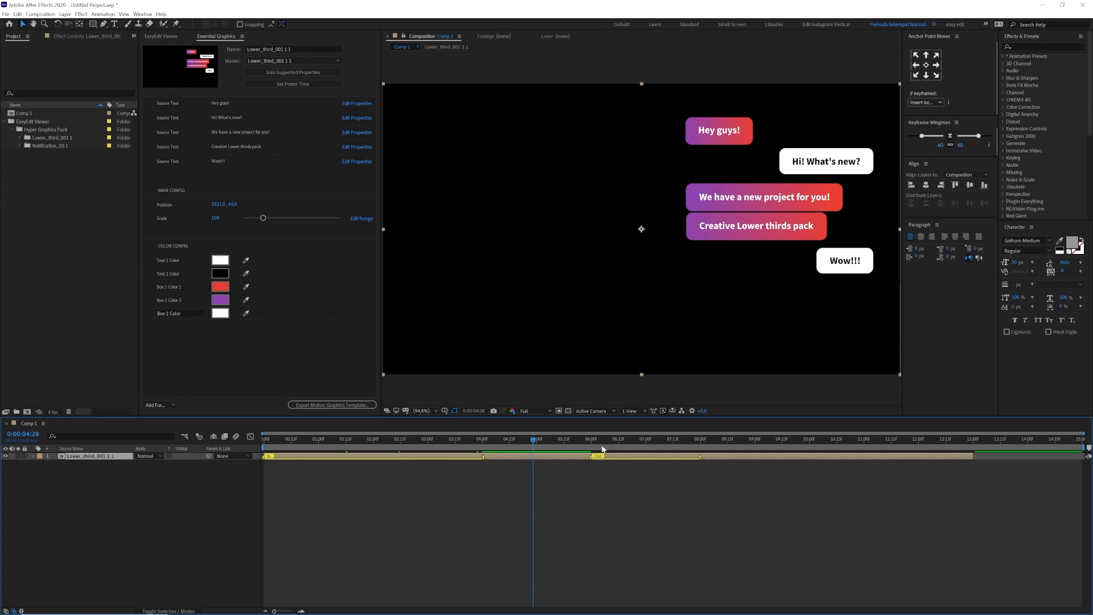
key("space")
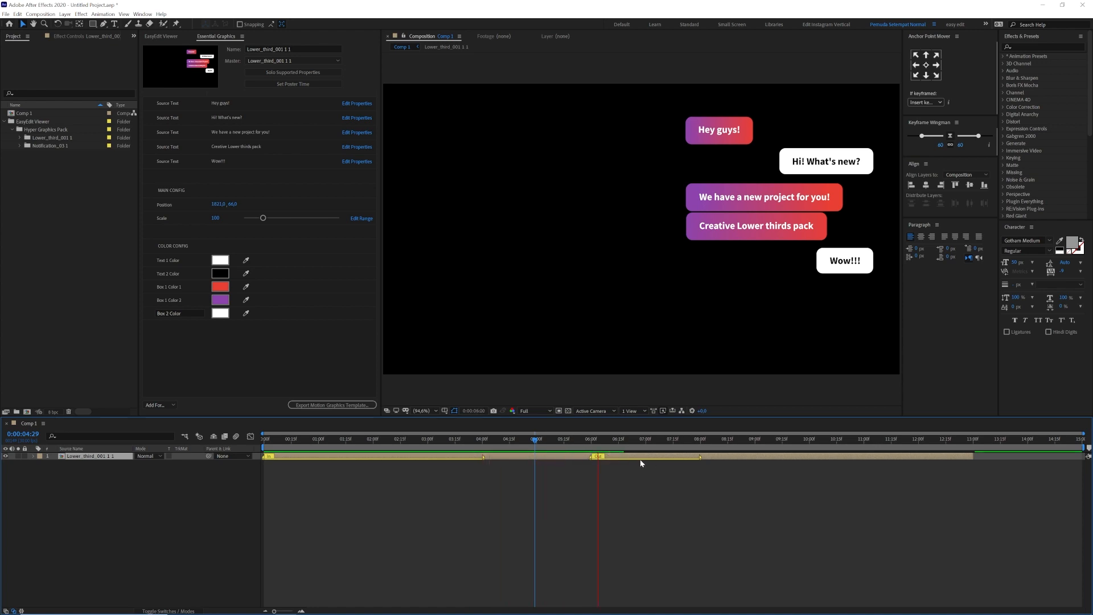
left_click(532, 439)
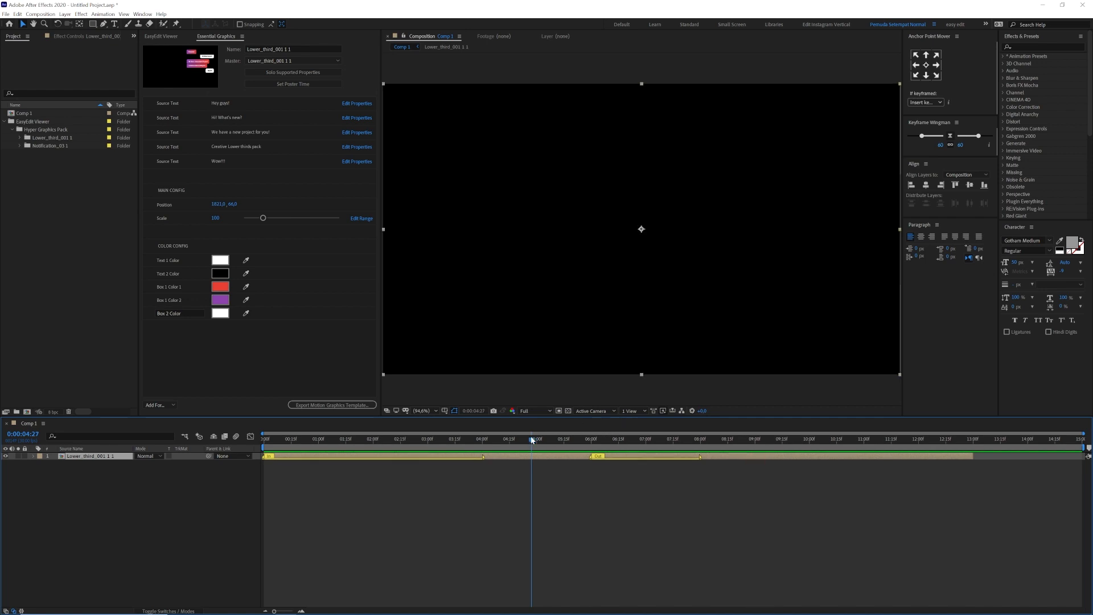
key("space")
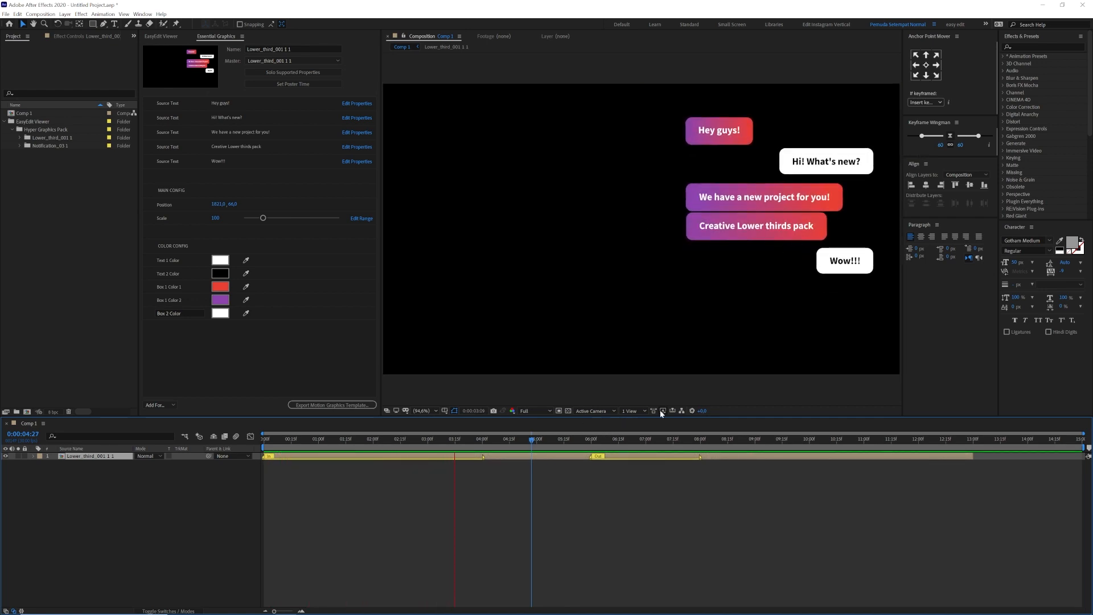
key("space")
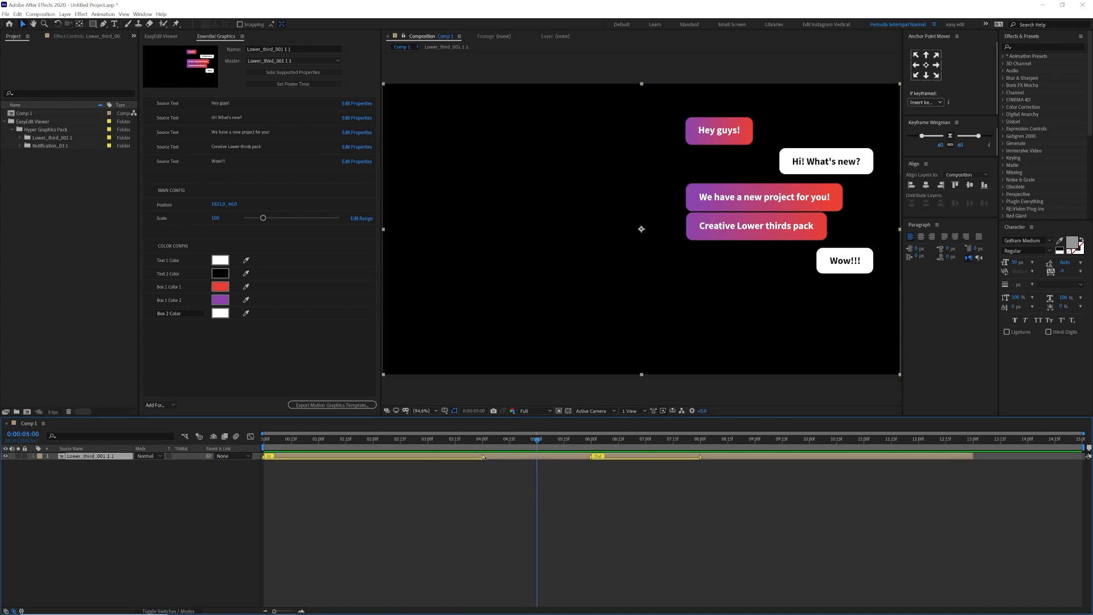
Shorten the lower third's intro marker to end at about 0:00:01:15 and preview the faster animation
left_click_drag(483, 457, 346, 457)
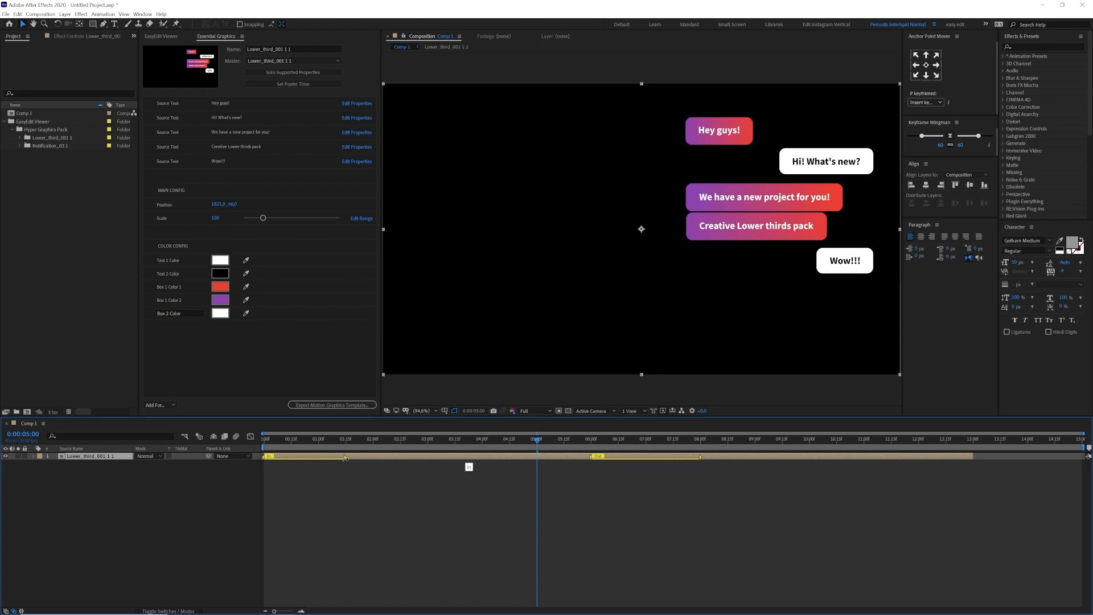
left_click(334, 440)
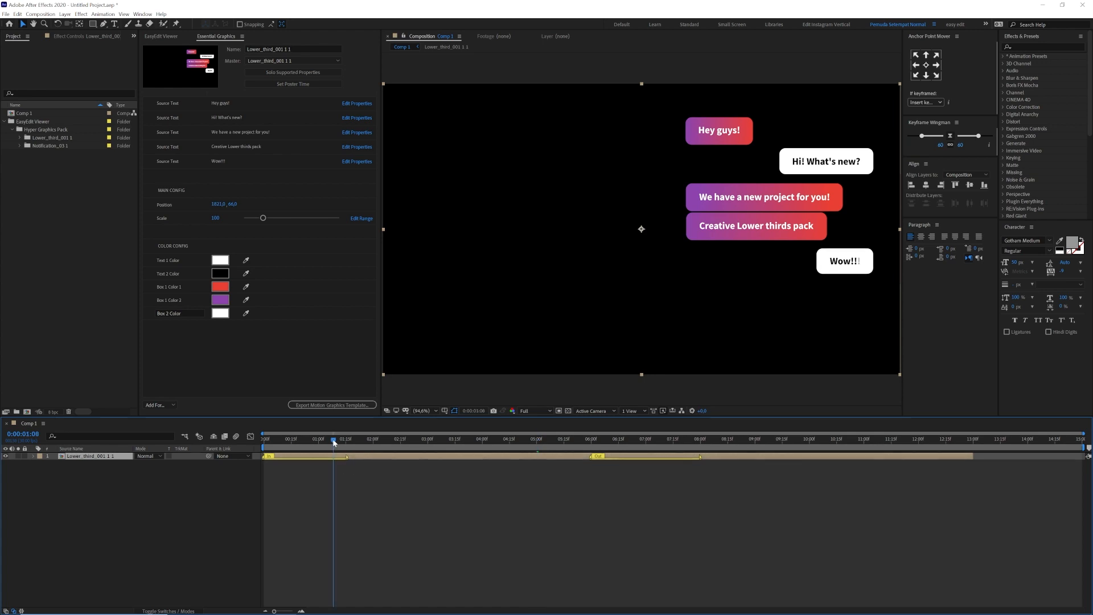
left_click(320, 439)
key("space")
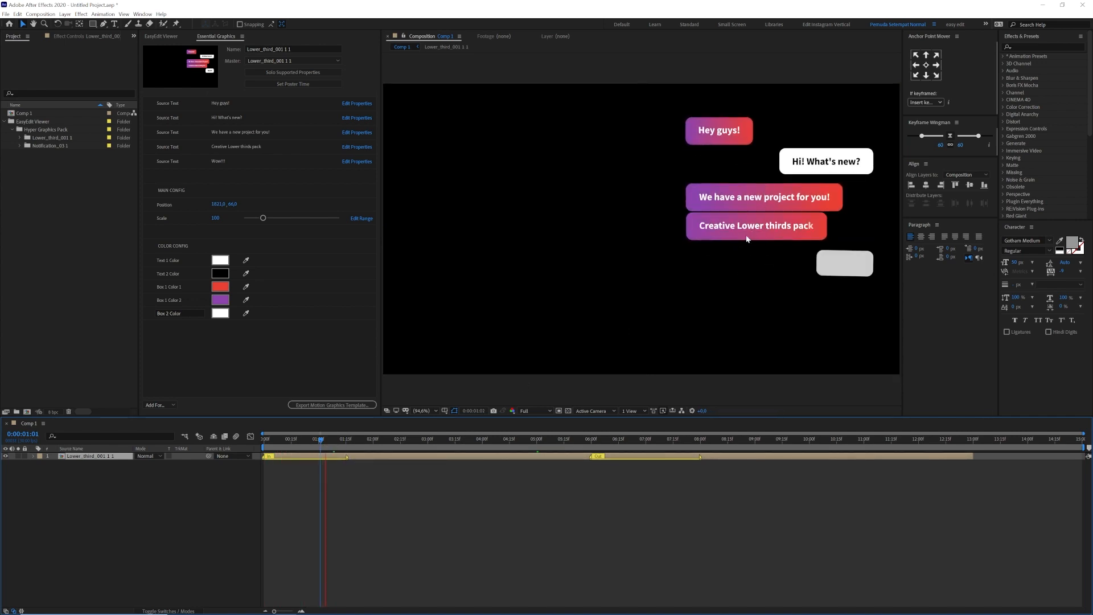
left_click(561, 375)
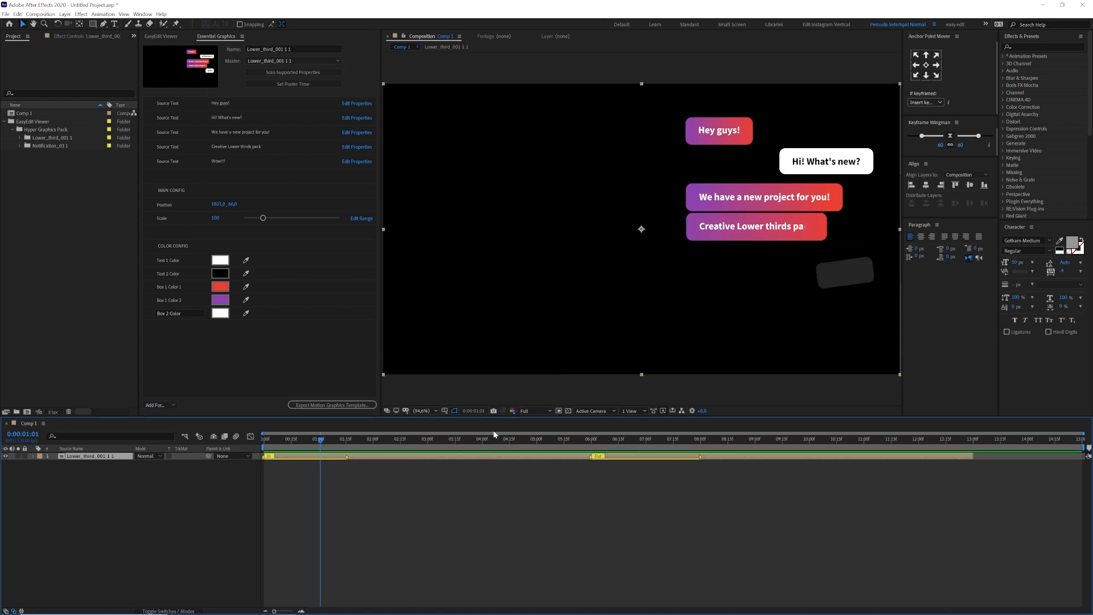
left_click(461, 441)
key("space")
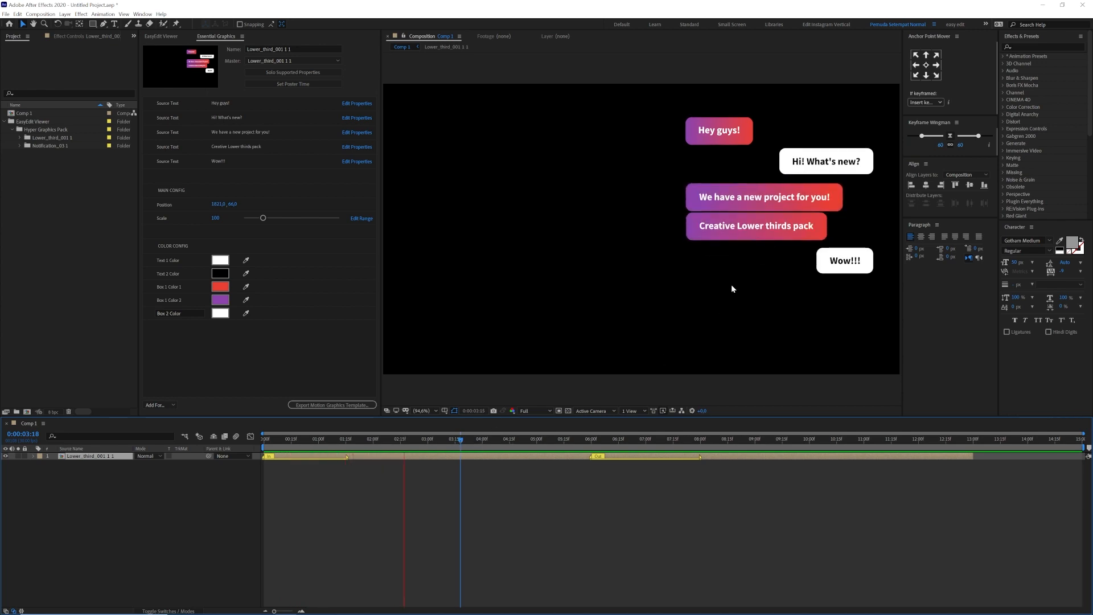
left_click(437, 439)
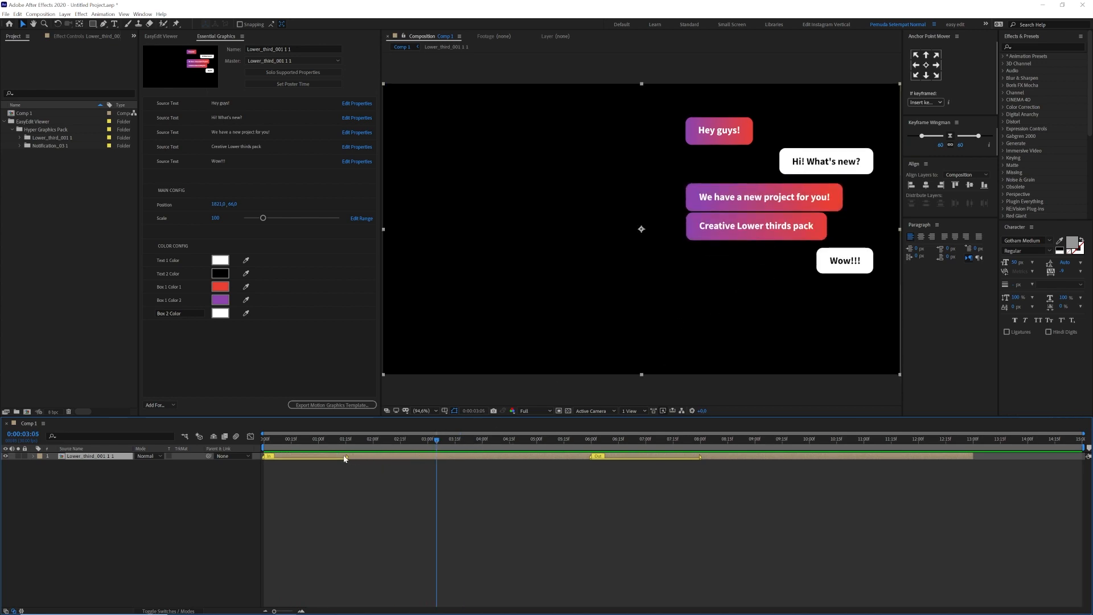
mouse_move(348, 457)
left_mouse_down()
mouse_move(522, 457)
mouse_move(347, 458)
left_mouse_up()
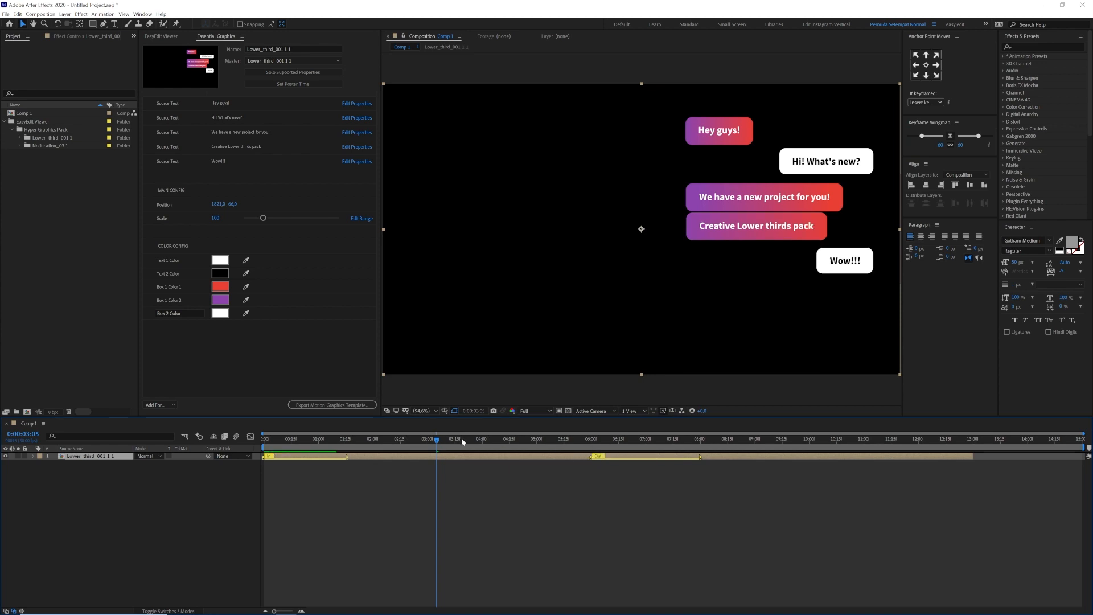
Move the lower third's Out marker to about 0:00:02:00, with its end at about 0:00:03:00, and preview the outro
mouse_move(437, 440)
left_mouse_down()
mouse_move(696, 459)
mouse_move(420, 457)
left_mouse_up()
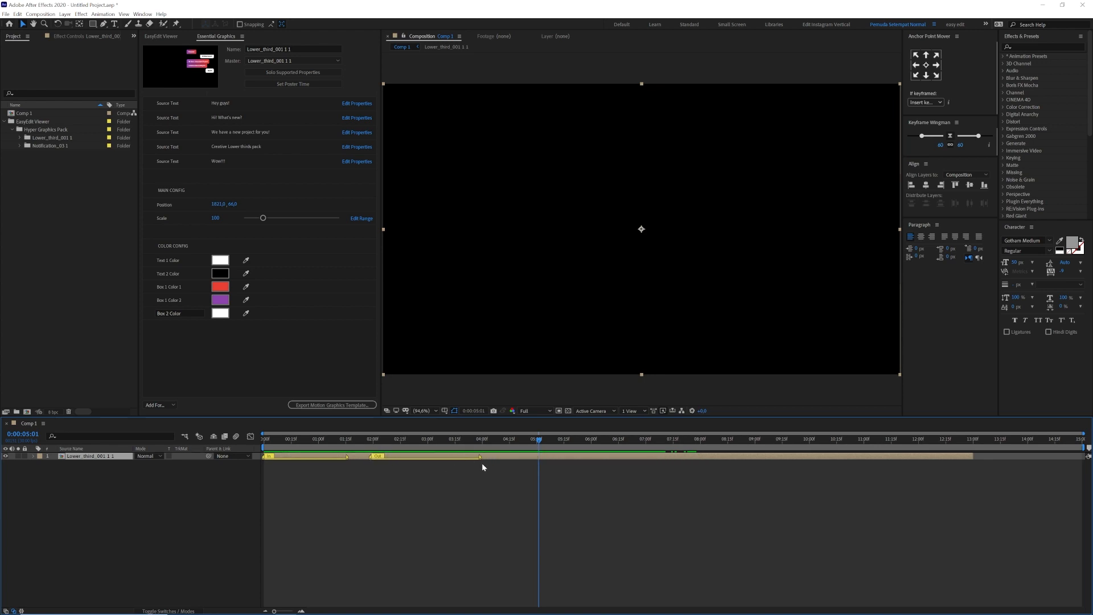
left_click_drag(480, 457, 424, 457)
left_click(427, 443)
key("space")
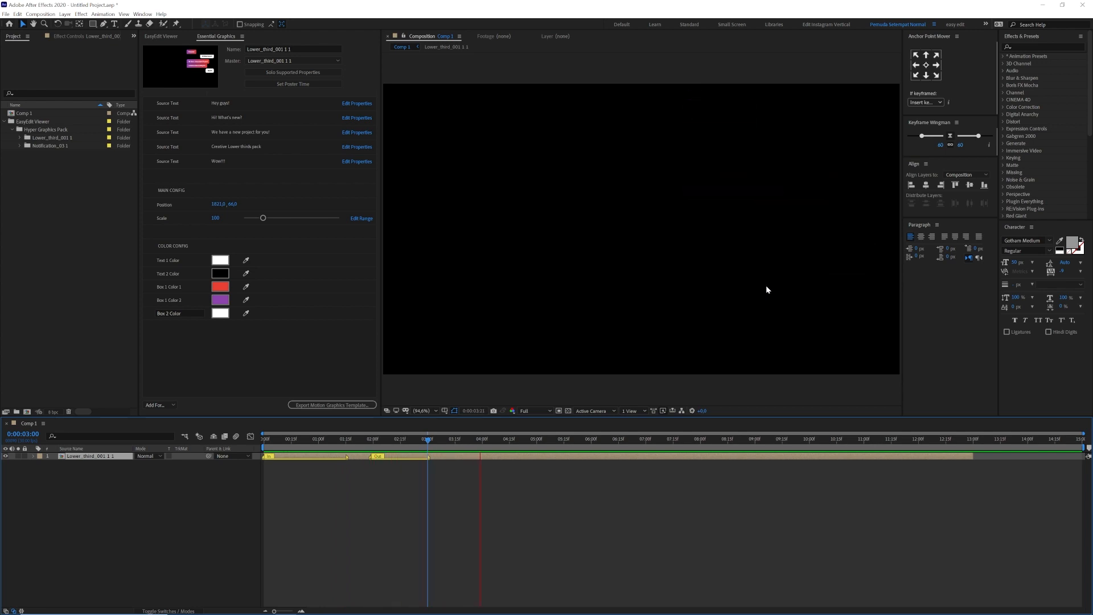
mouse_move(423, 439)
left_mouse_down()
mouse_move(391, 442)
mouse_move(403, 441)
left_mouse_up()
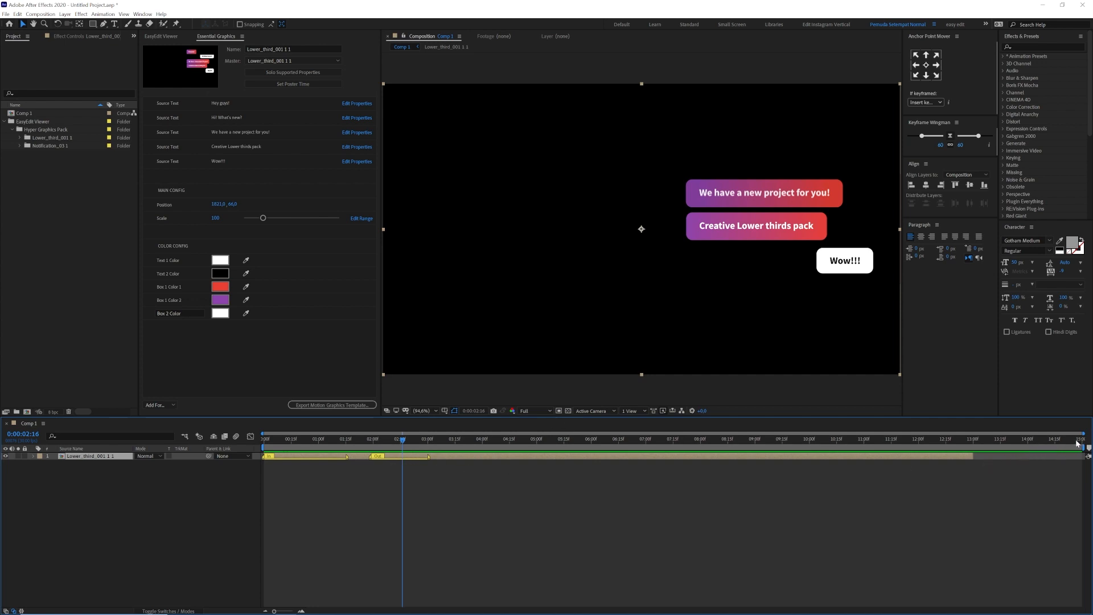
Extend the lower third layer to the end of Comp 1 and move its Out marker to about 0:00:13:00
left_click_drag(1078, 443, 1089, 444)
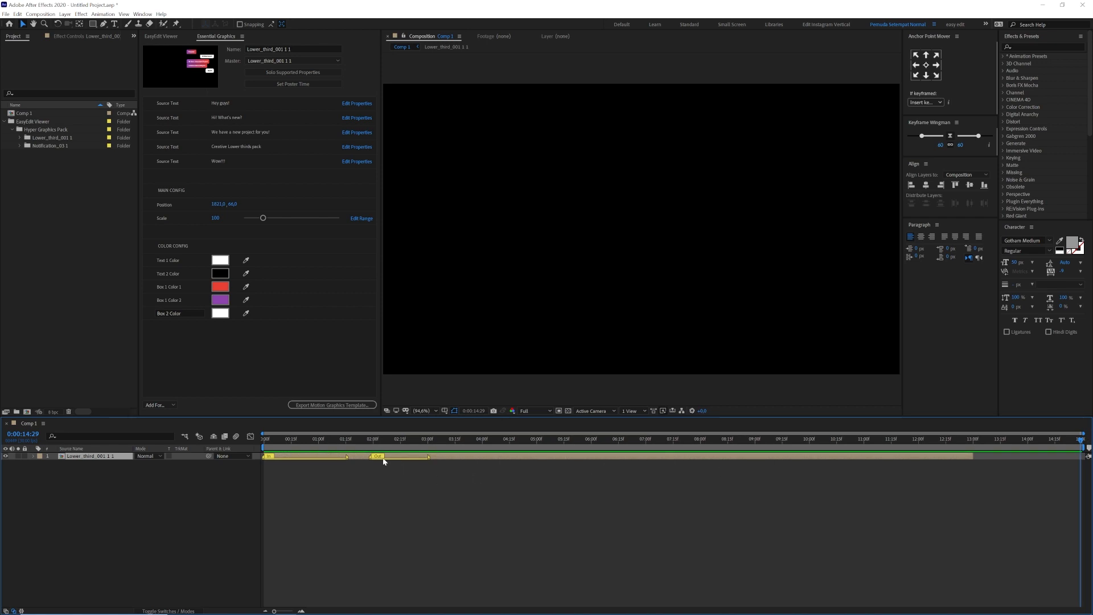
left_click_drag(370, 456, 695, 456)
left_click_drag(977, 456, 1089, 451)
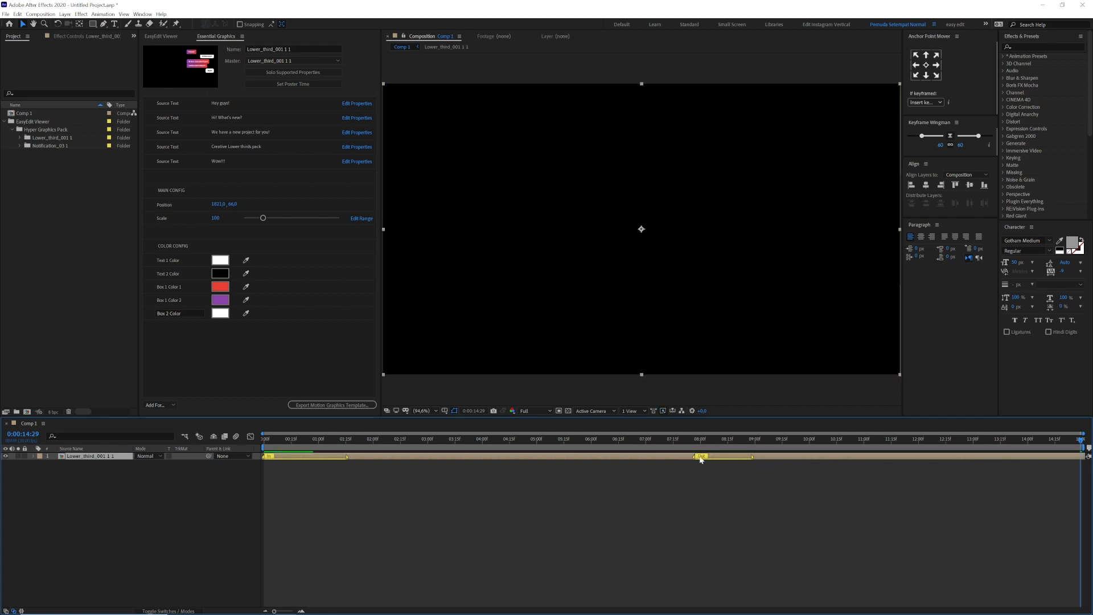
left_click_drag(694, 456, 999, 455)
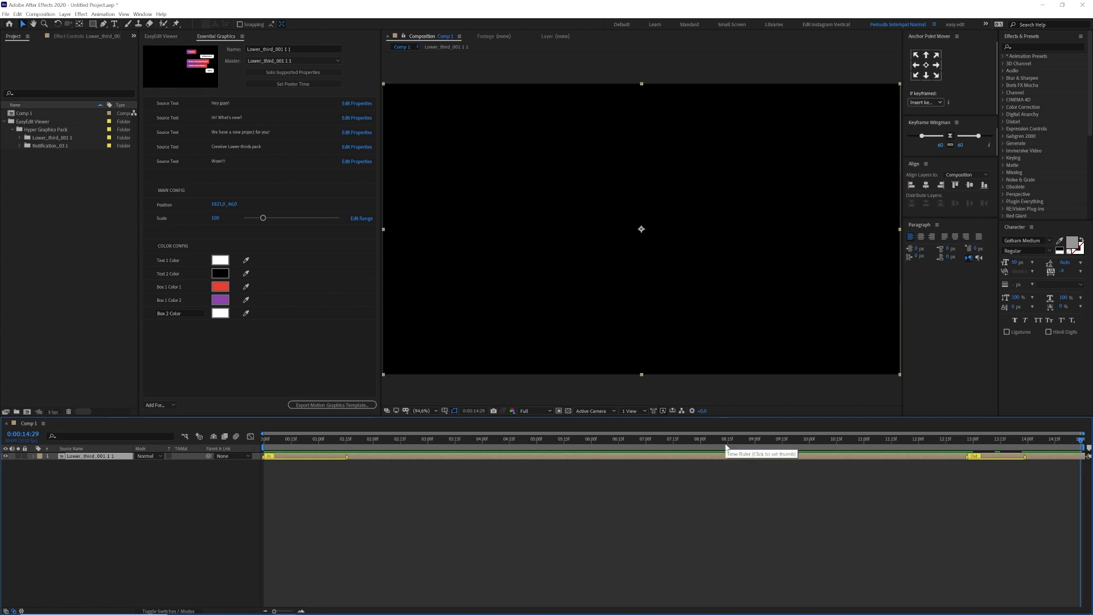
Browse the pack's Infographics templates in a widened EasyEdit Viewer and show the Call Outs category
left_click(167, 37)
left_click(178, 200)
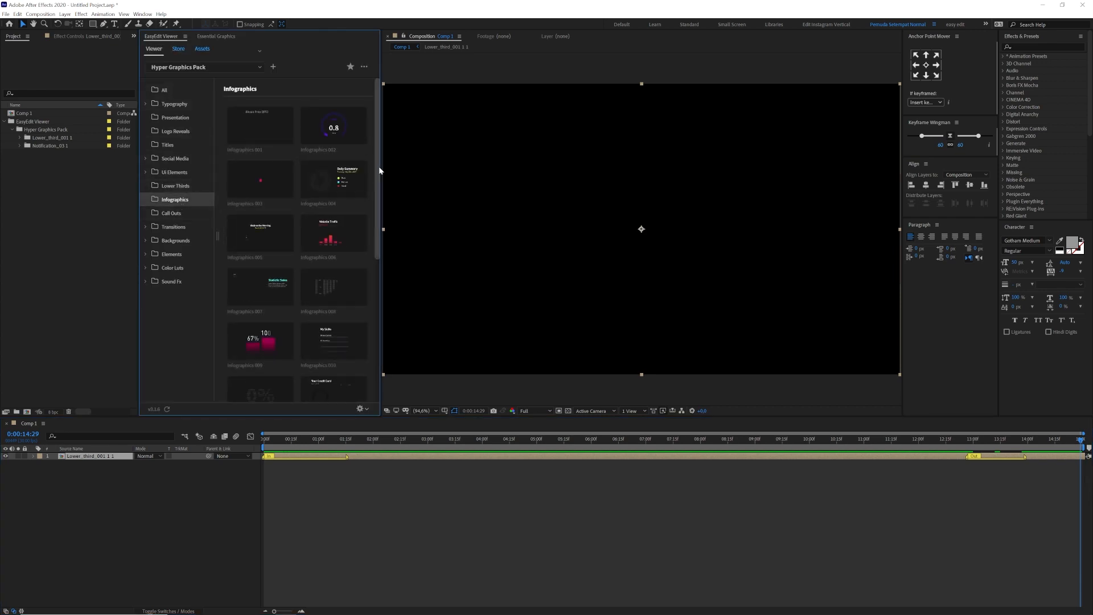
left_click_drag(382, 140, 432, 137)
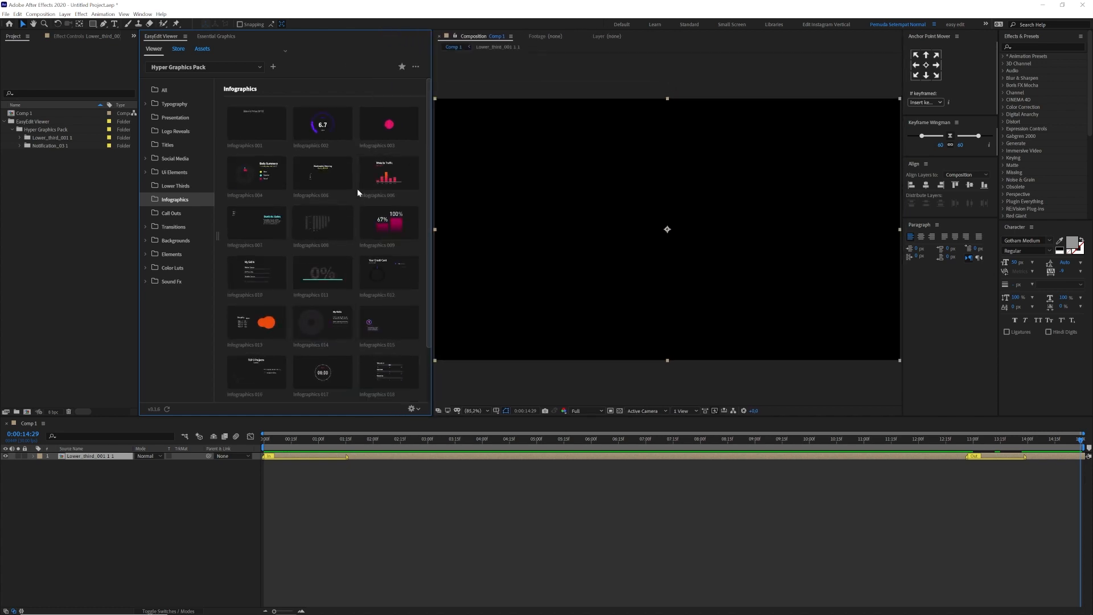
scroll(346, 193, "down", 1)
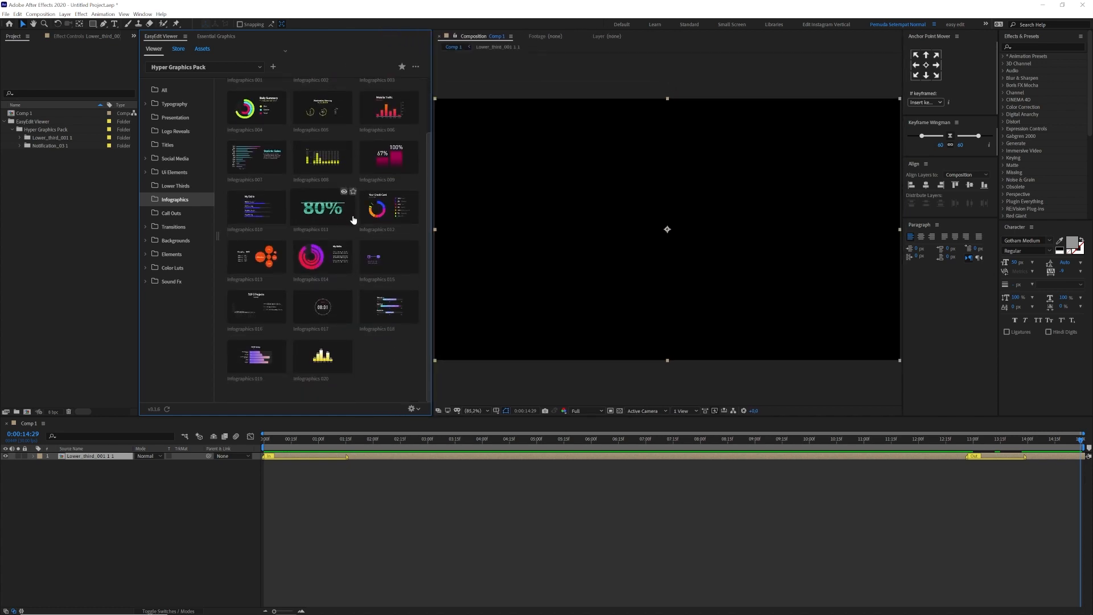
scroll(341, 216, "up", 1)
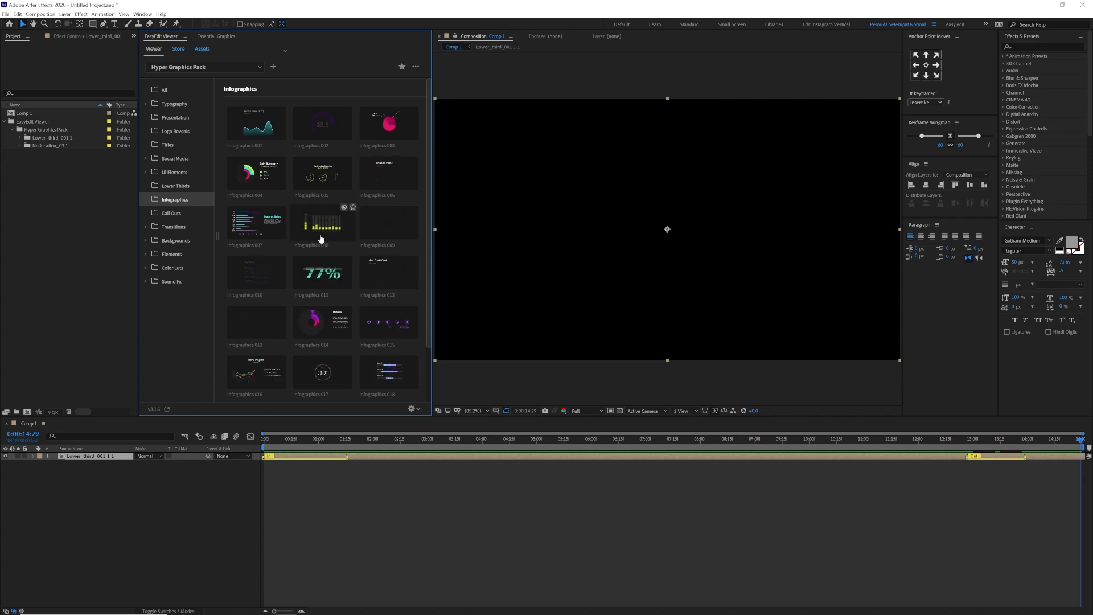
left_click(176, 213)
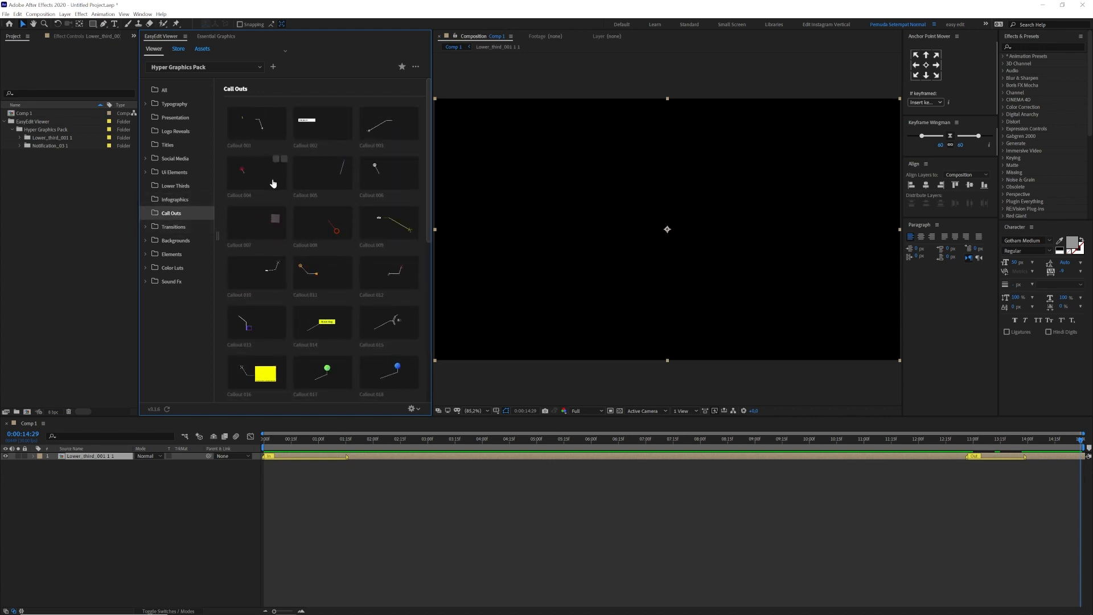
Browse the pack's Call Outs templates and its Flat transitions to look for a transition to try
scroll(340, 201, "down", 3)
scroll(305, 253, "up", 5)
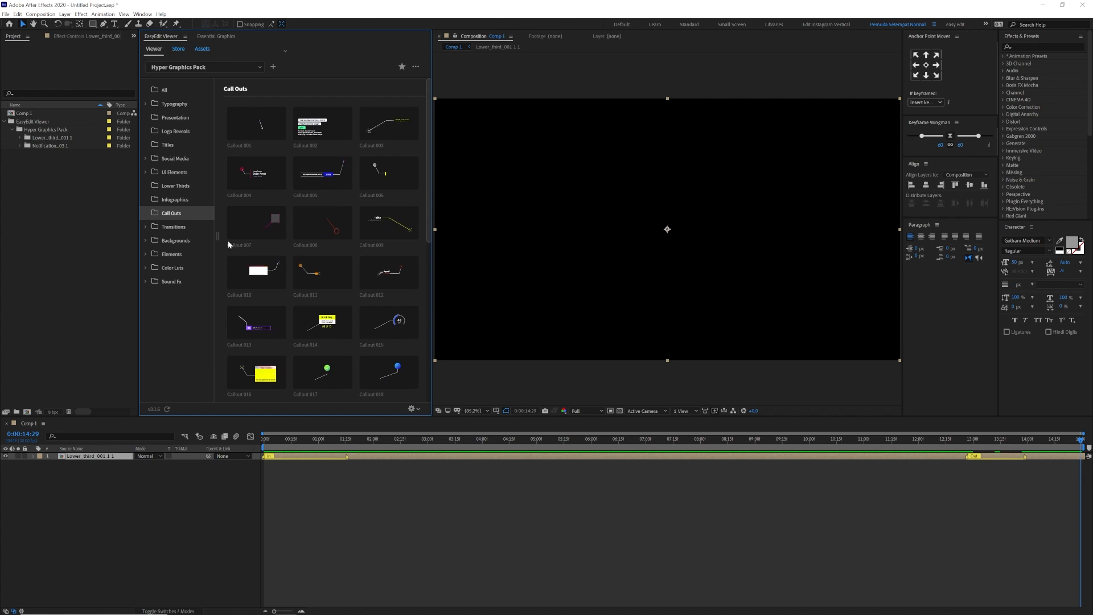
left_click(180, 232)
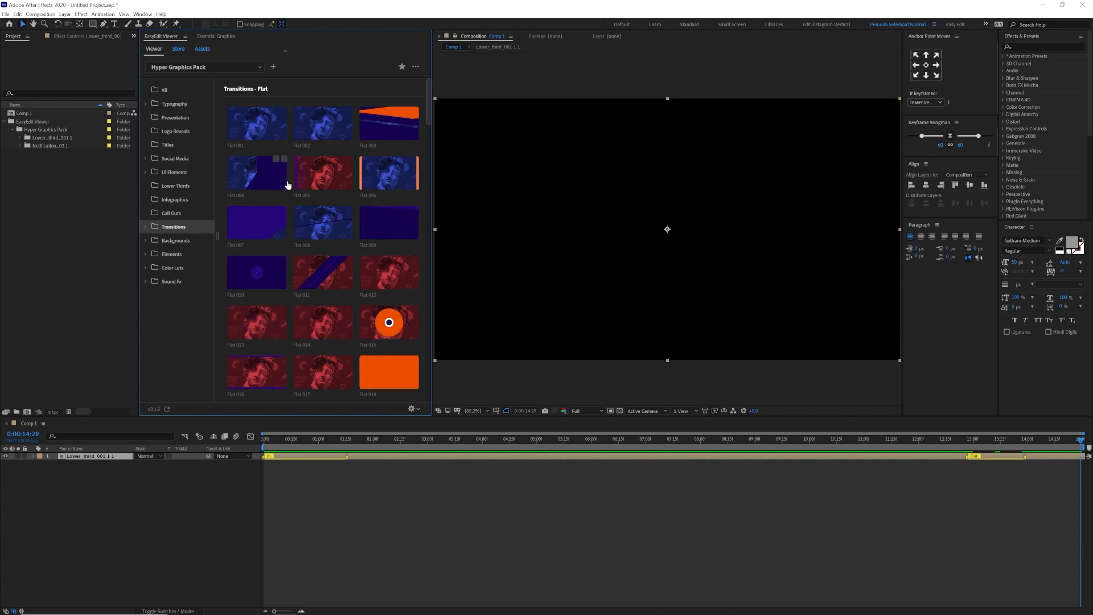
scroll(308, 217, "down", 3)
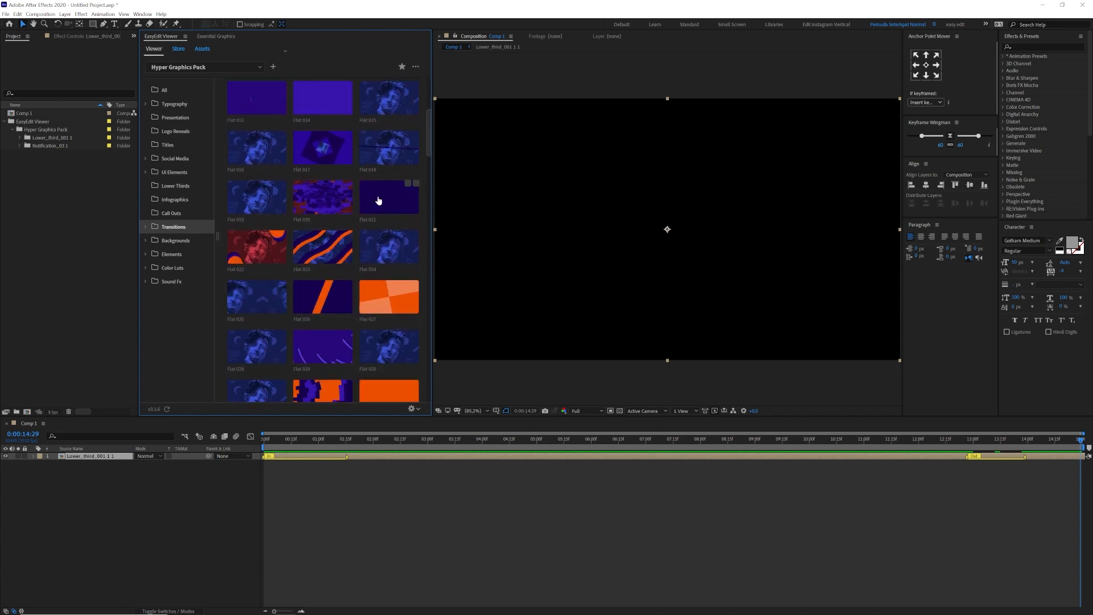
scroll(370, 228, "down", 3)
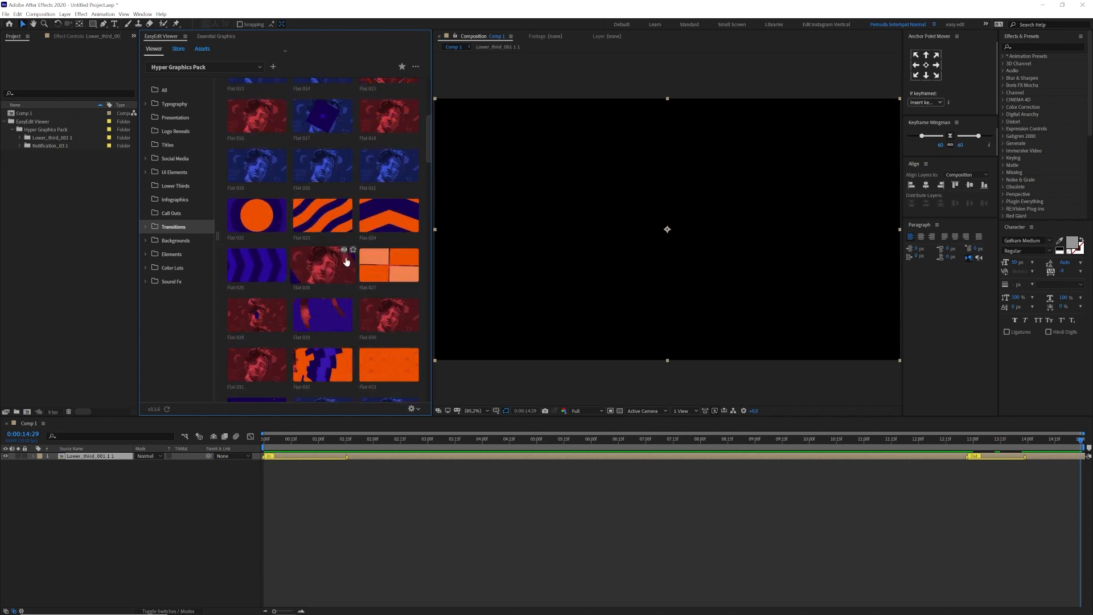
scroll(349, 251, "up", 4)
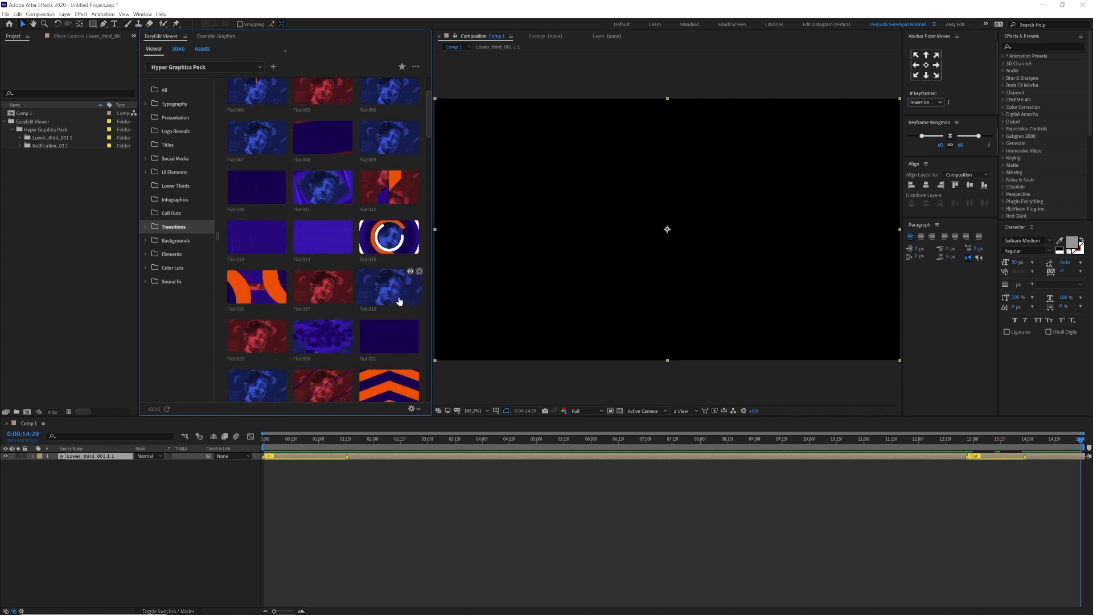
mouse_move(394, 254)
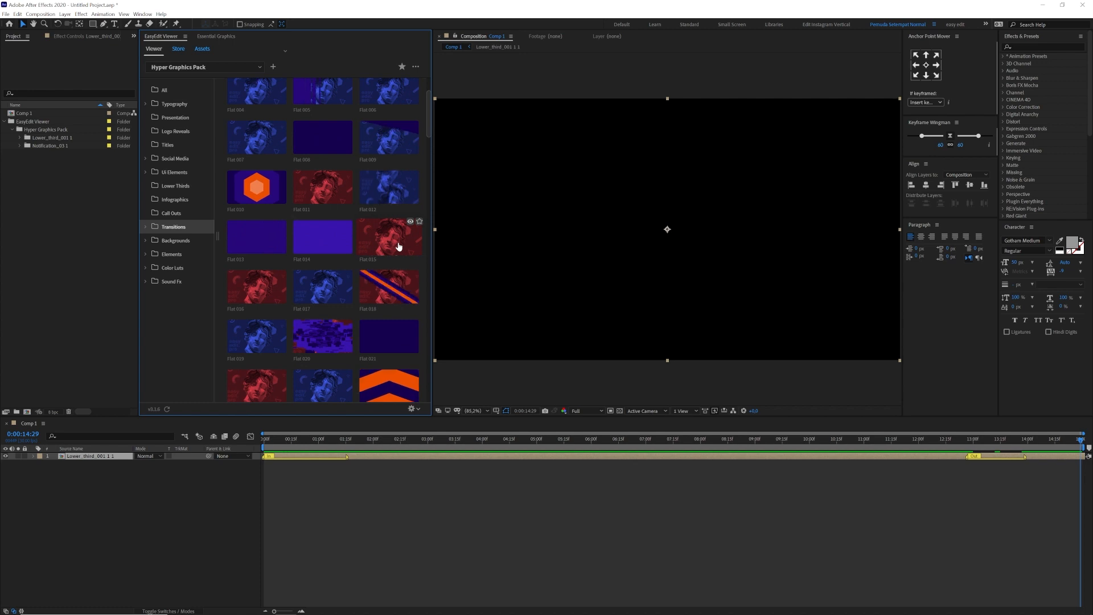
Replace the lower third in Comp 1 with the Flat 015 transition, placing its cut marker at about 0:00:03:17
left_click(398, 244)
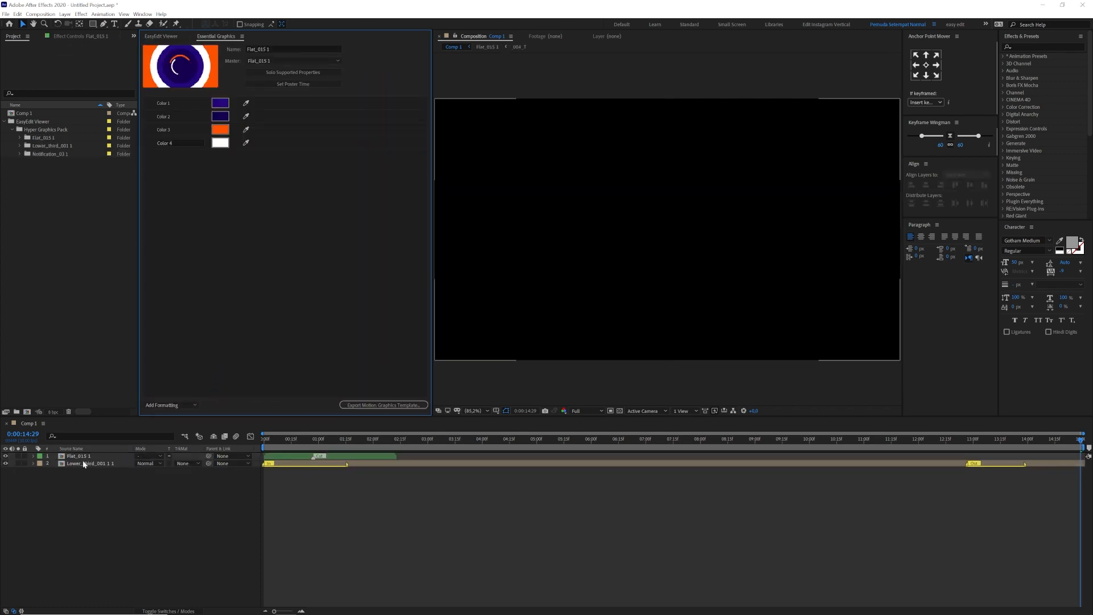
left_click(91, 465)
key("Delete")
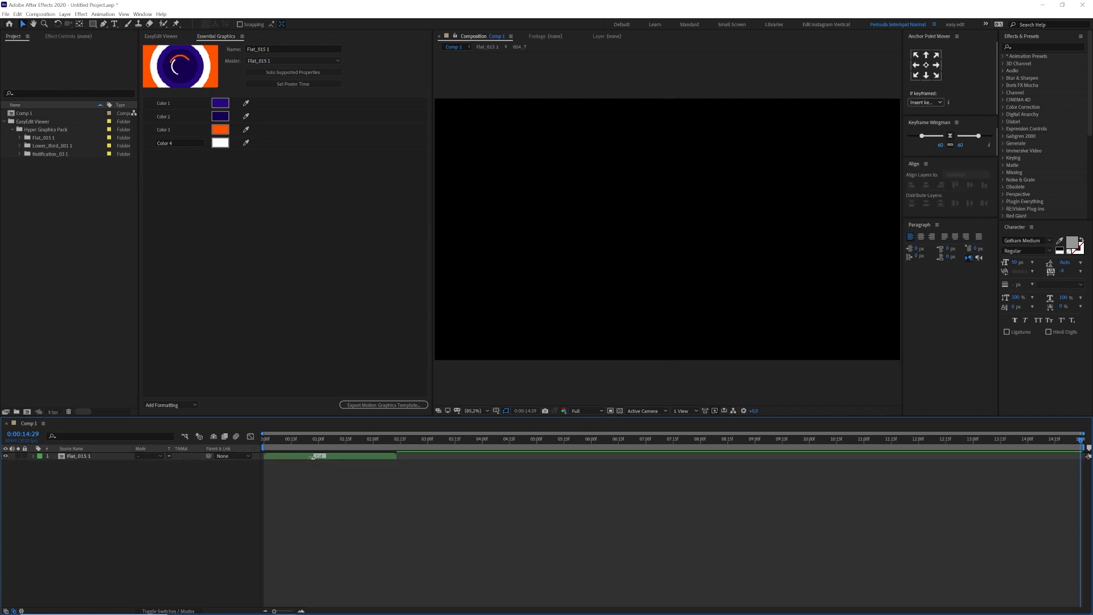
left_click_drag(350, 457, 496, 457)
left_click(461, 441)
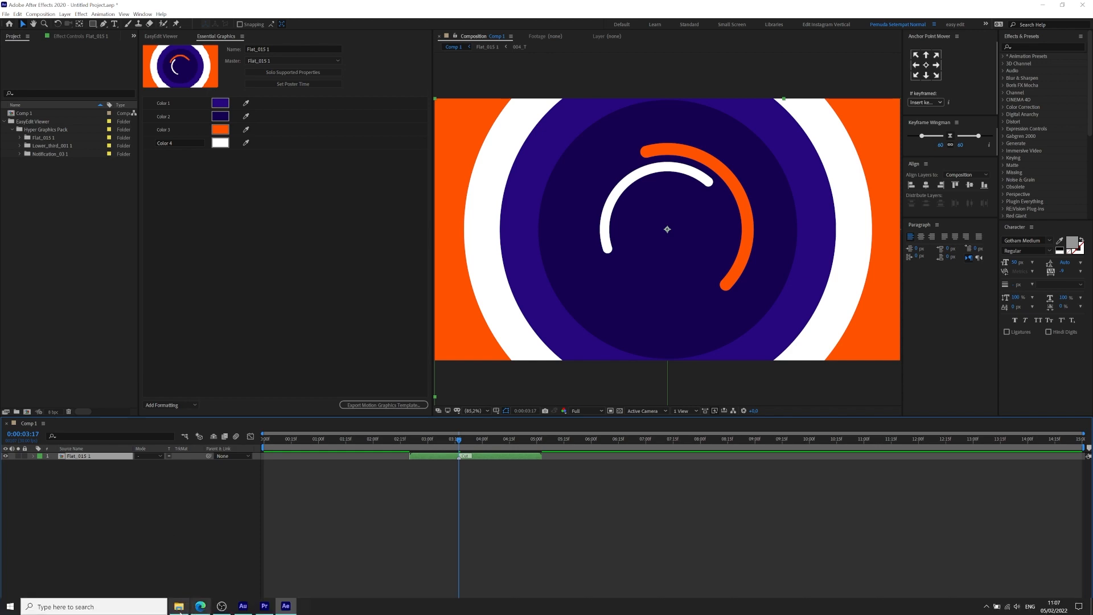
Import the two model photos and add the fashion one below the transition, fitted to the composition's width
left_click(201, 606)
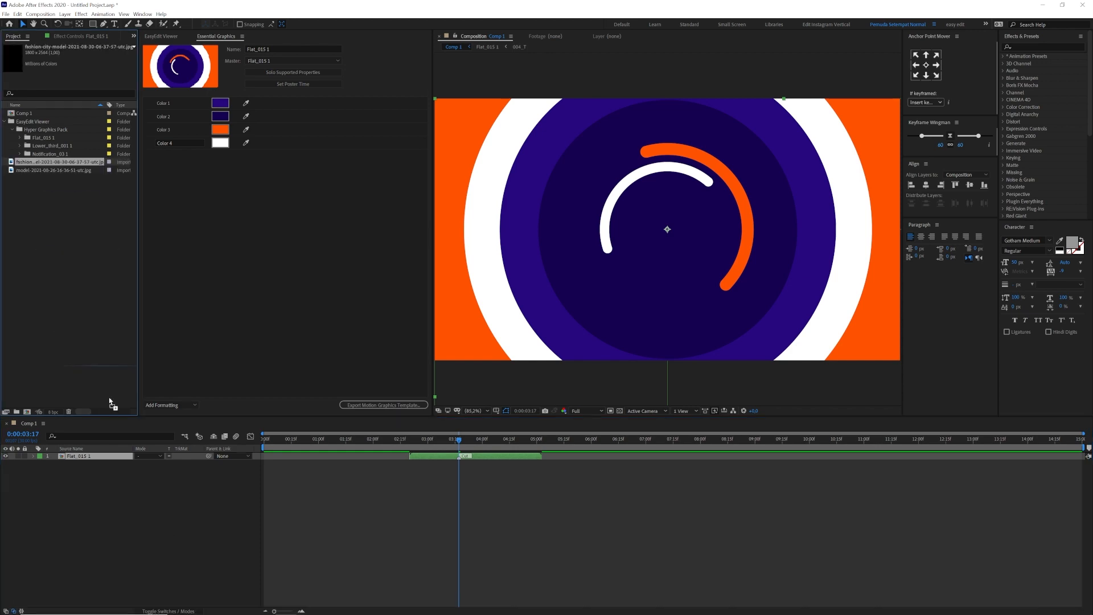
left_click_drag(112, 403, 162, 473)
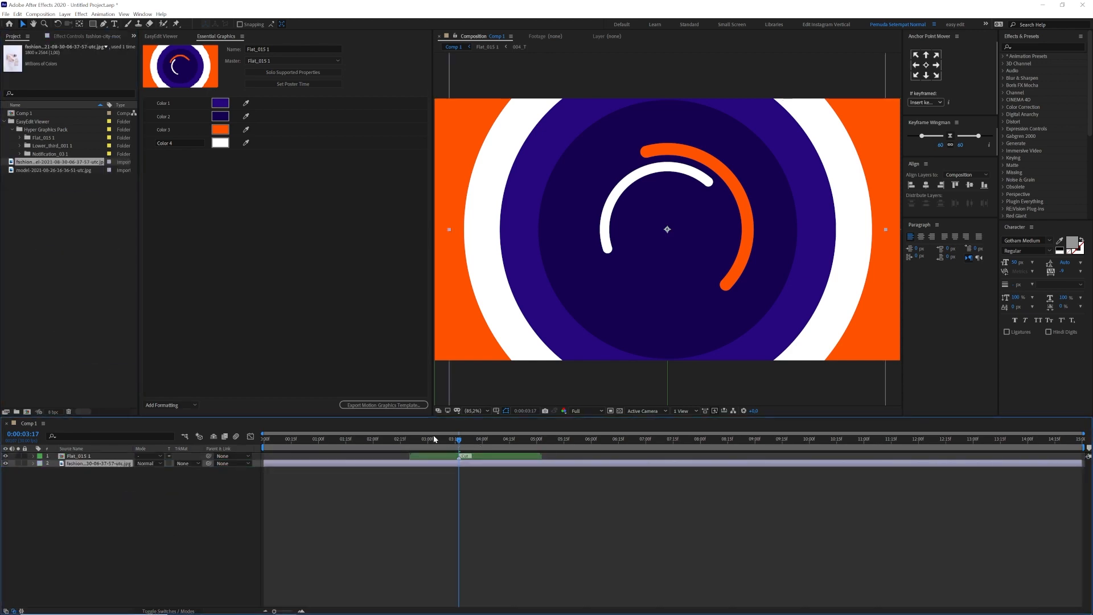
left_click(360, 438)
left_click(358, 440)
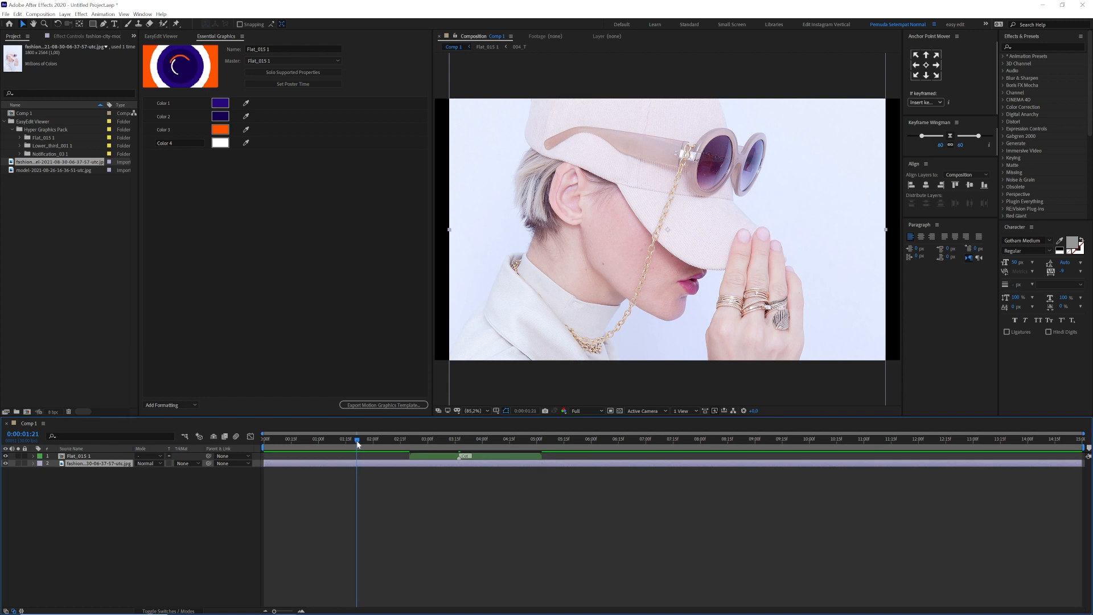
key("ctrl+alt+shift+g")
key("ctrl+alt+shift+h")
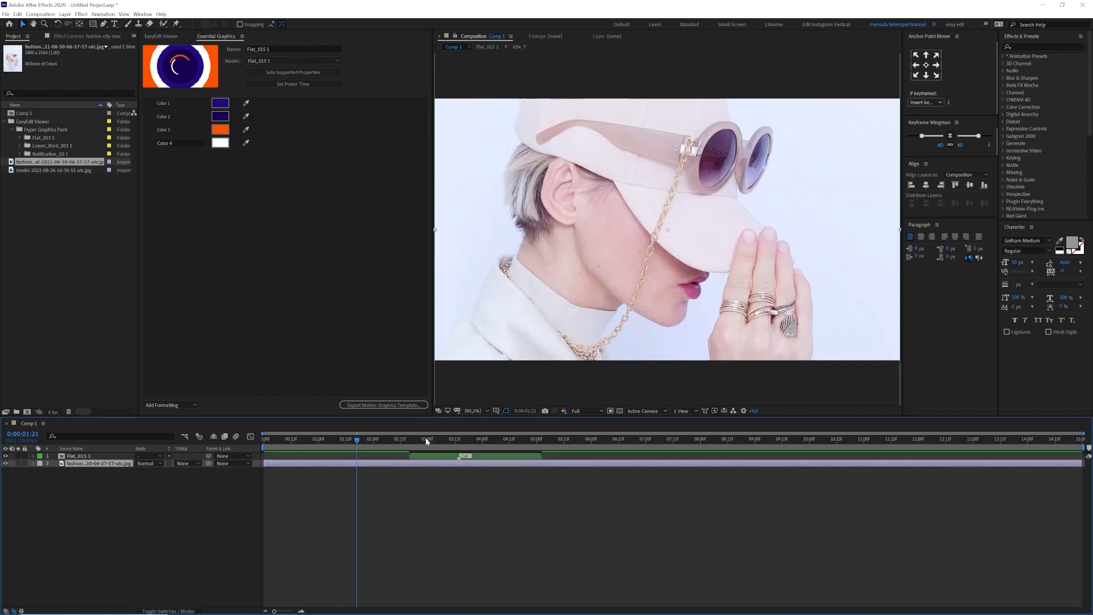
Trim the fashion photo to end at the transition's cut marker, 0:00:03:17, and add the second model photo starting there
left_click(447, 438)
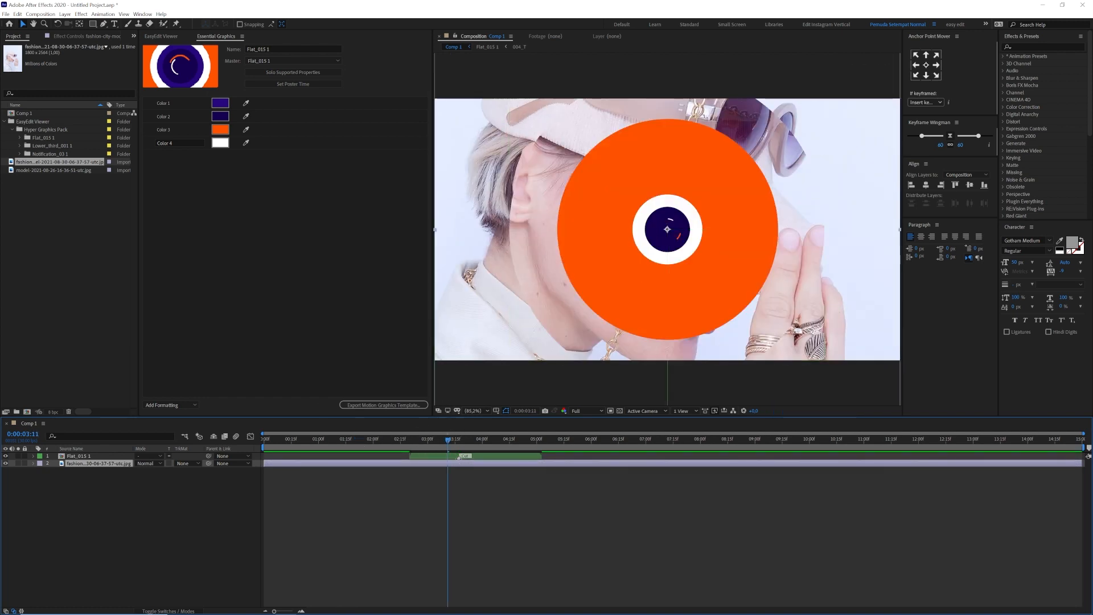
left_click(459, 448)
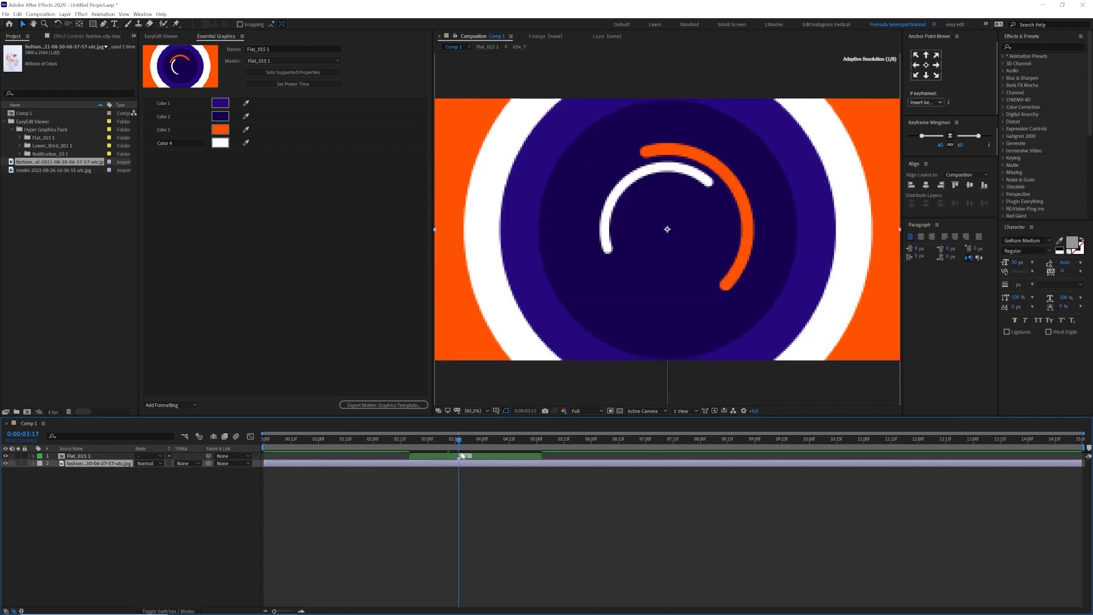
key("alt+bracketright")
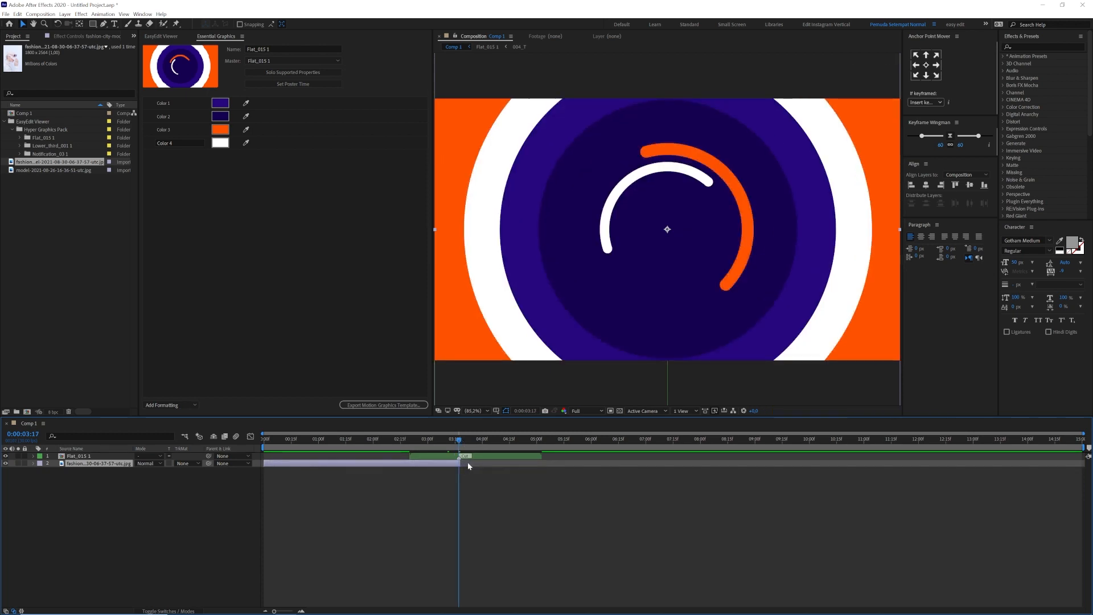
left_click_drag(67, 170, 131, 463)
key("alt+bracketleft")
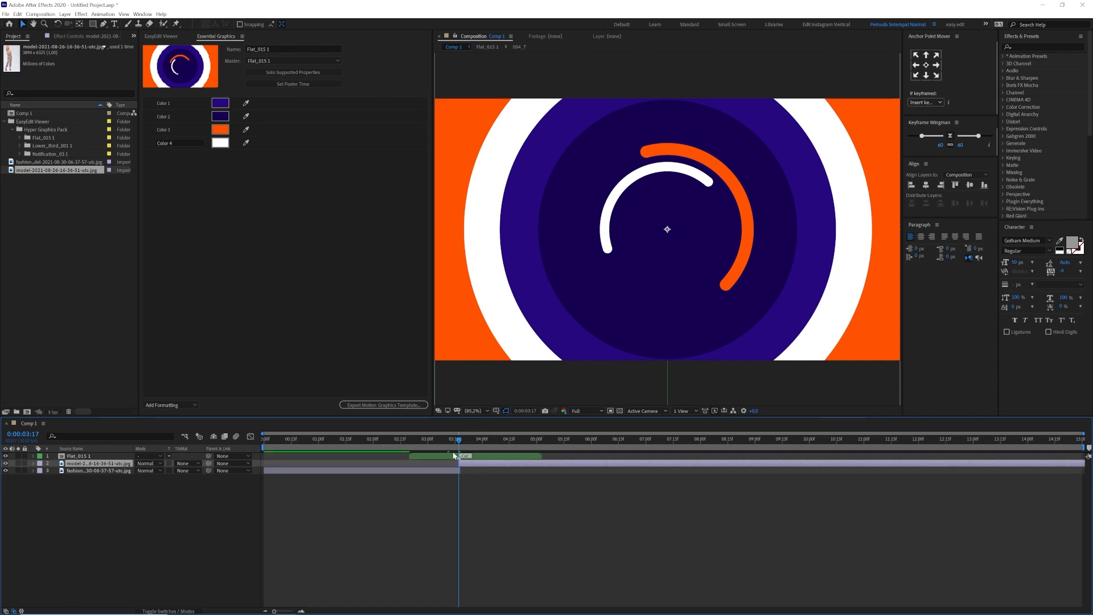
Fit the second model photo to the composition's width and move it down to frame the model's face and upper body
left_click_drag(470, 445, 625, 442)
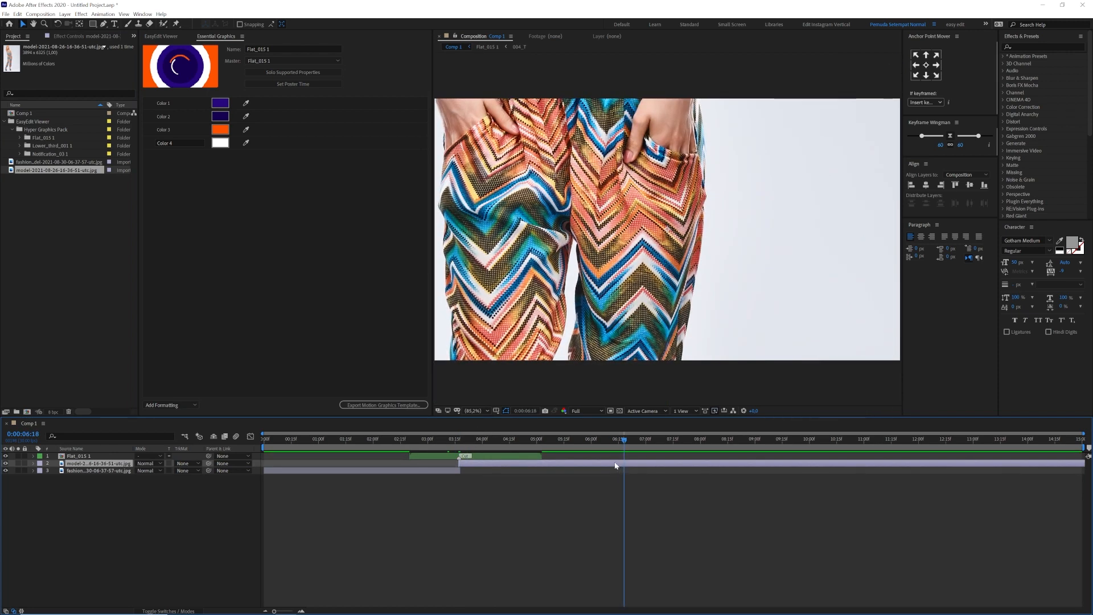
key("ctrl+alt+shift+h")
key("ctrl+alt+shift+g")
left_click_drag(720, 272, 714, 427)
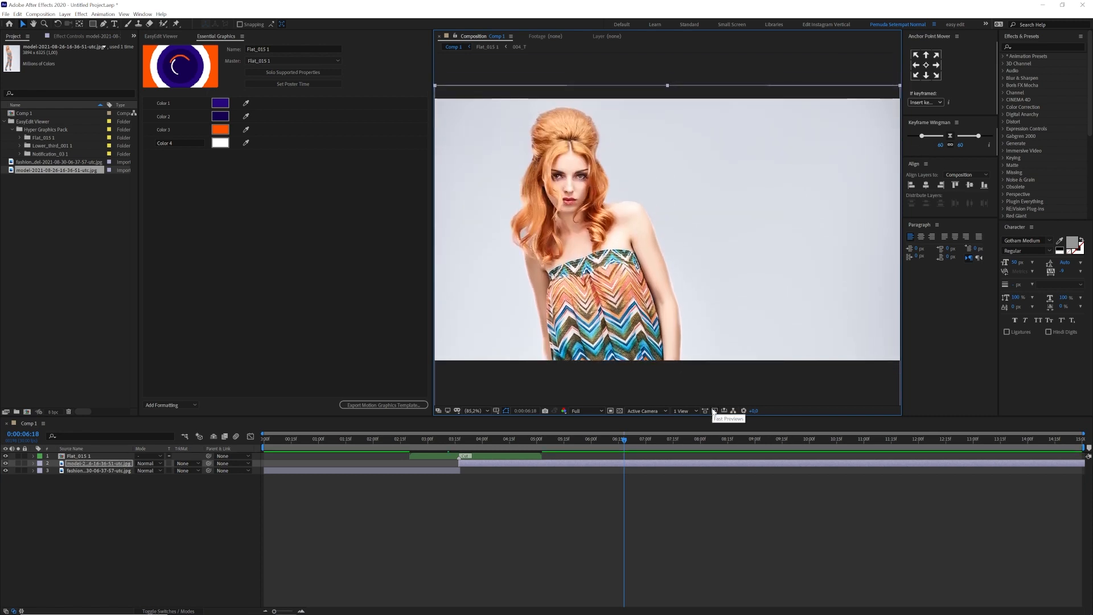
Preview the transition between the two photos and examine its frames from about 0:00:03:25 to 0:00:04:06
key("space")
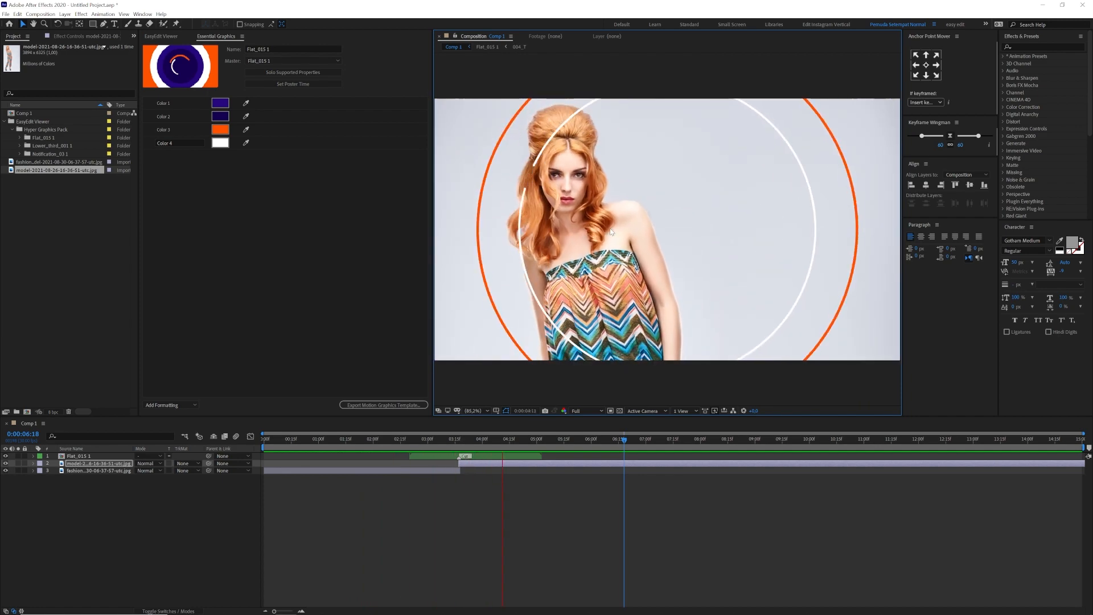
mouse_move(491, 439)
left_mouse_down()
mouse_move(459, 439)
mouse_move(474, 439)
left_mouse_up()
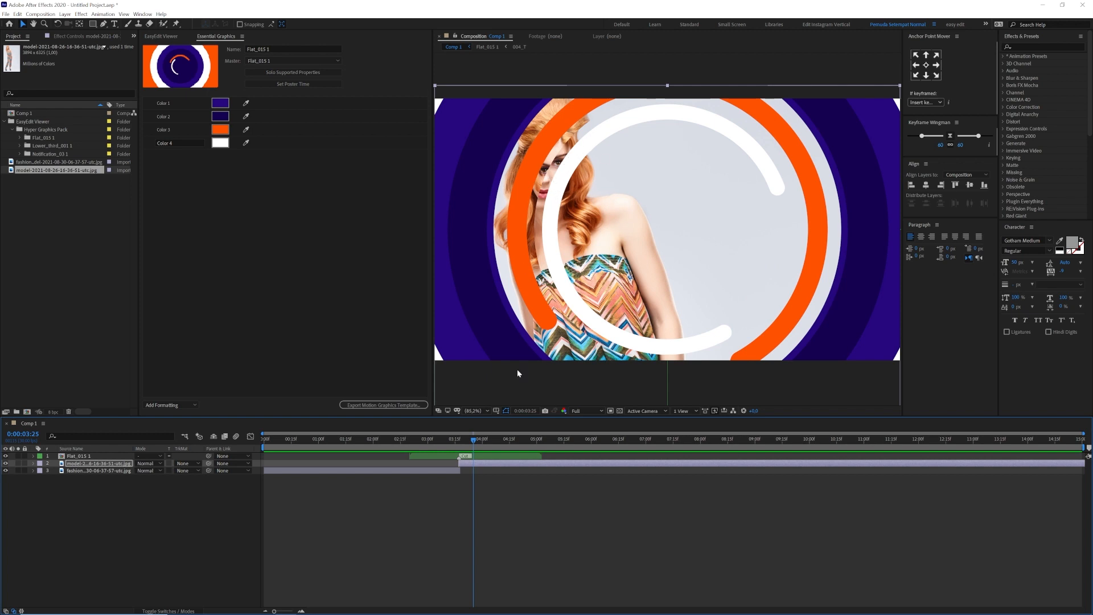
mouse_move(479, 439)
left_mouse_down()
mouse_move(459, 440)
mouse_move(493, 440)
left_mouse_up()
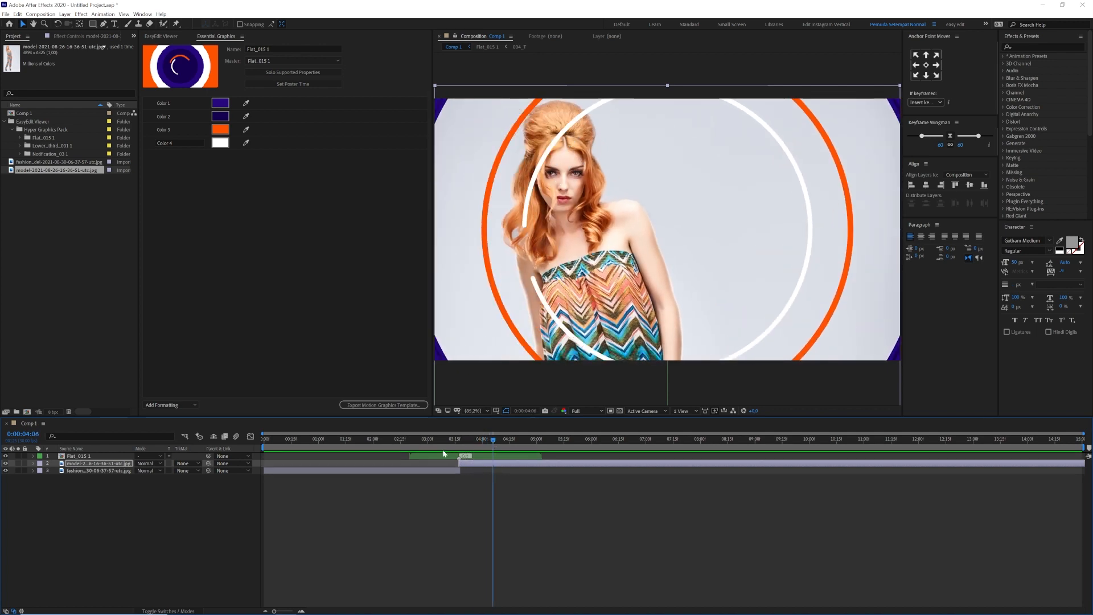
Show the layer switches and compare the transition at about 0:00:03:22 with Collapse Transformations on and off
left_click(180, 611)
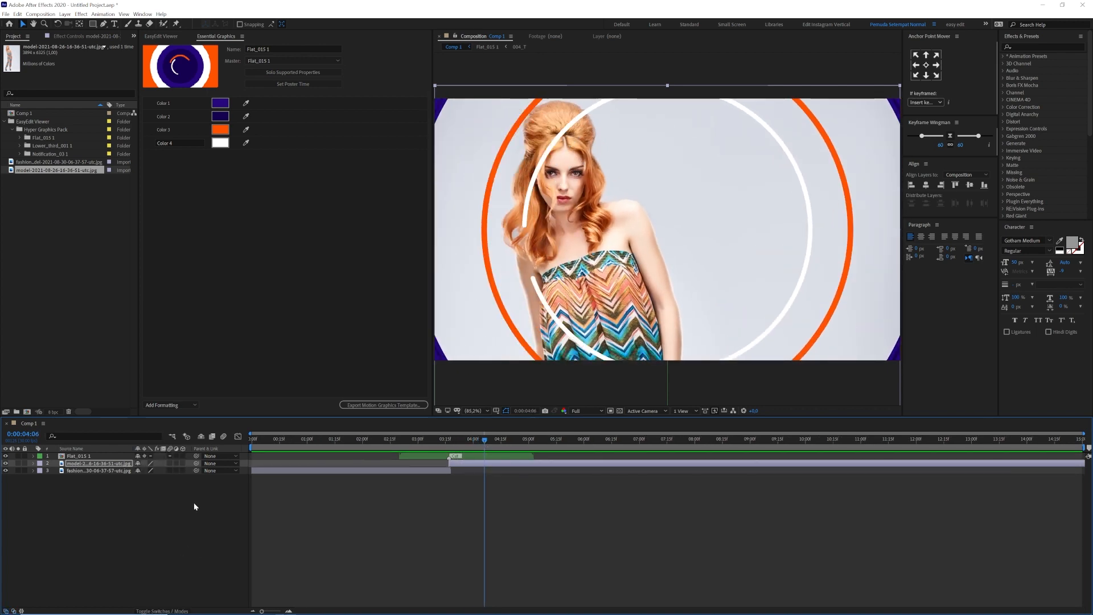
left_click(146, 457)
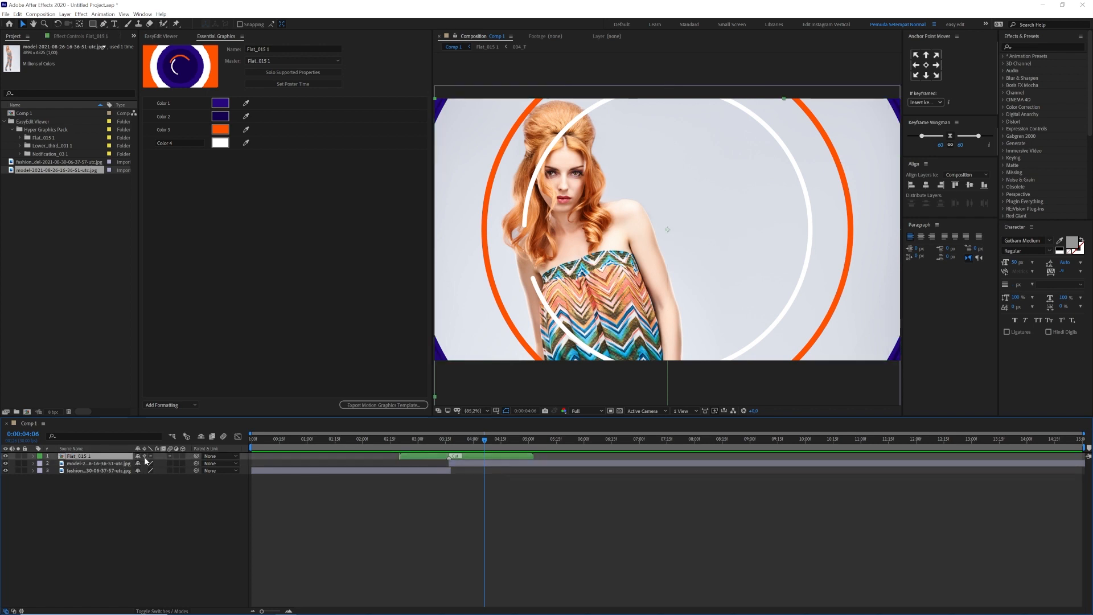
left_click_drag(474, 439, 459, 446)
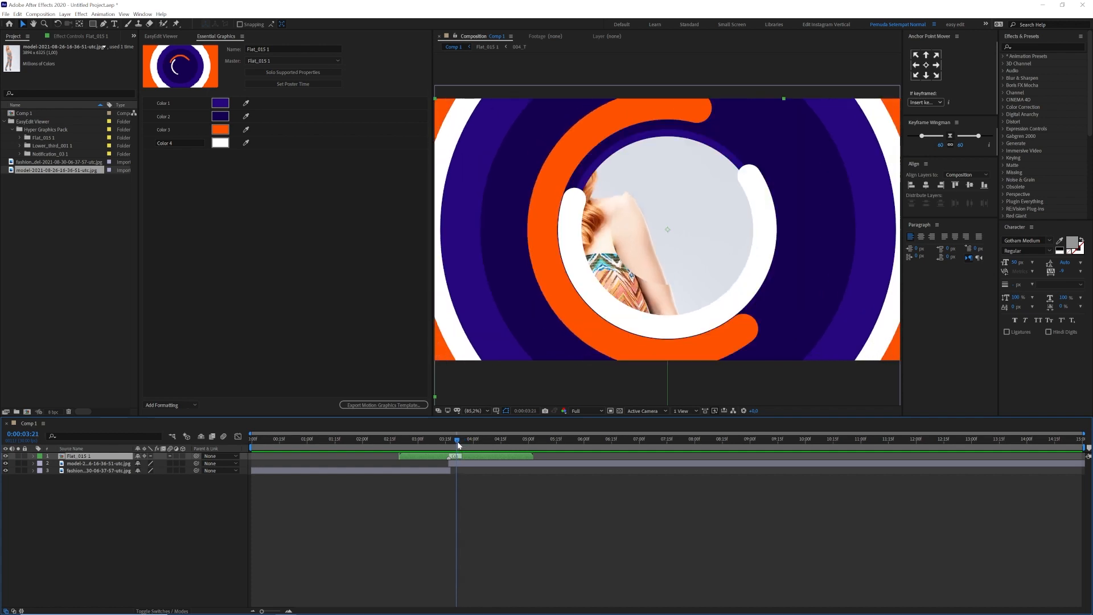
left_click_drag(458, 444, 460, 444)
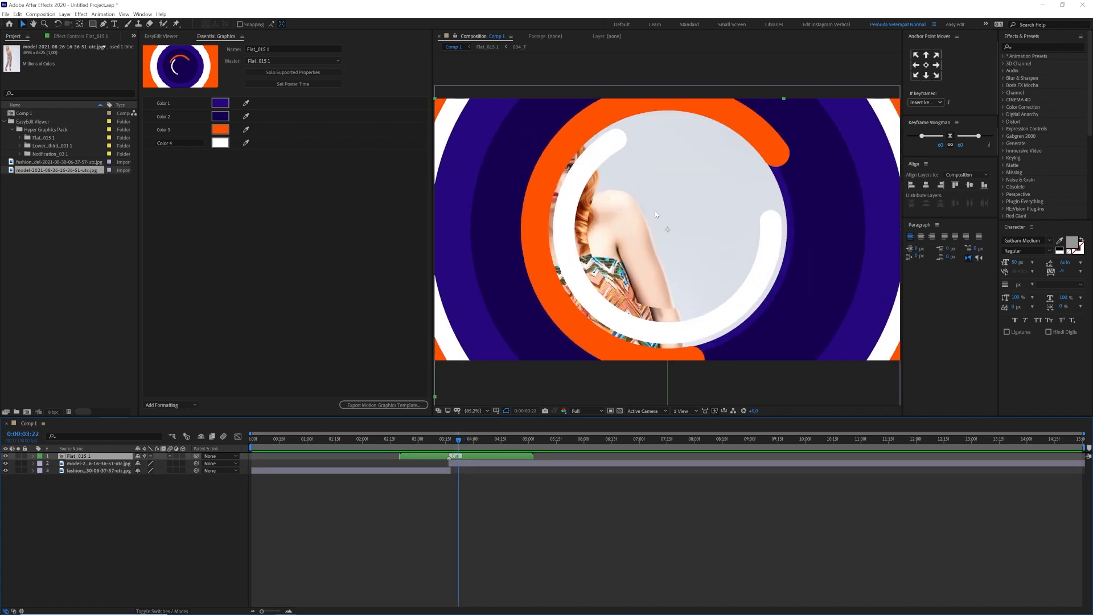
left_click(145, 457)
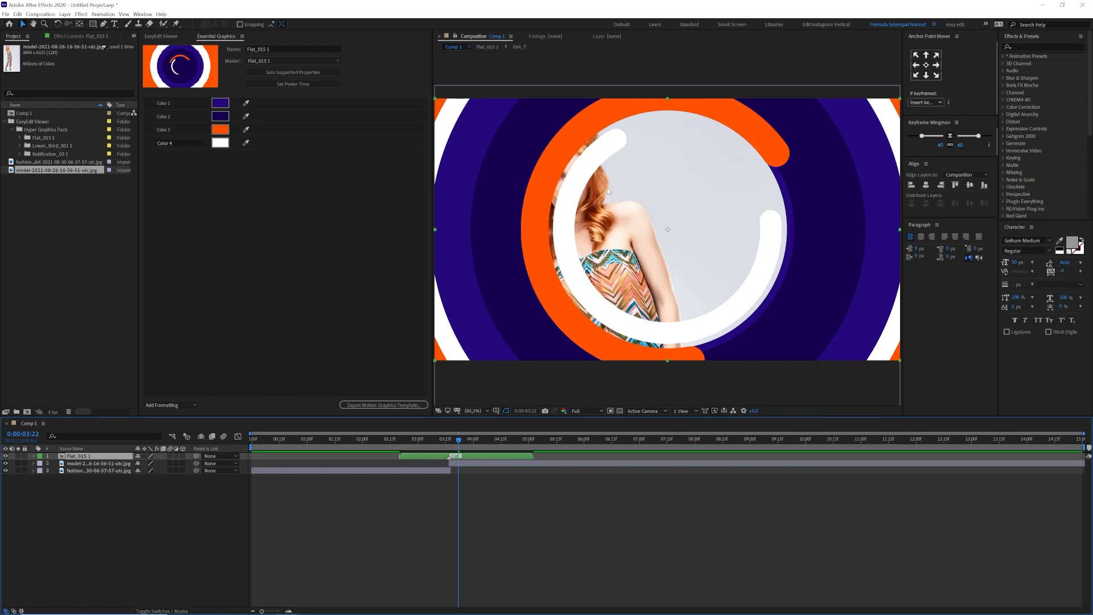
left_click(145, 457)
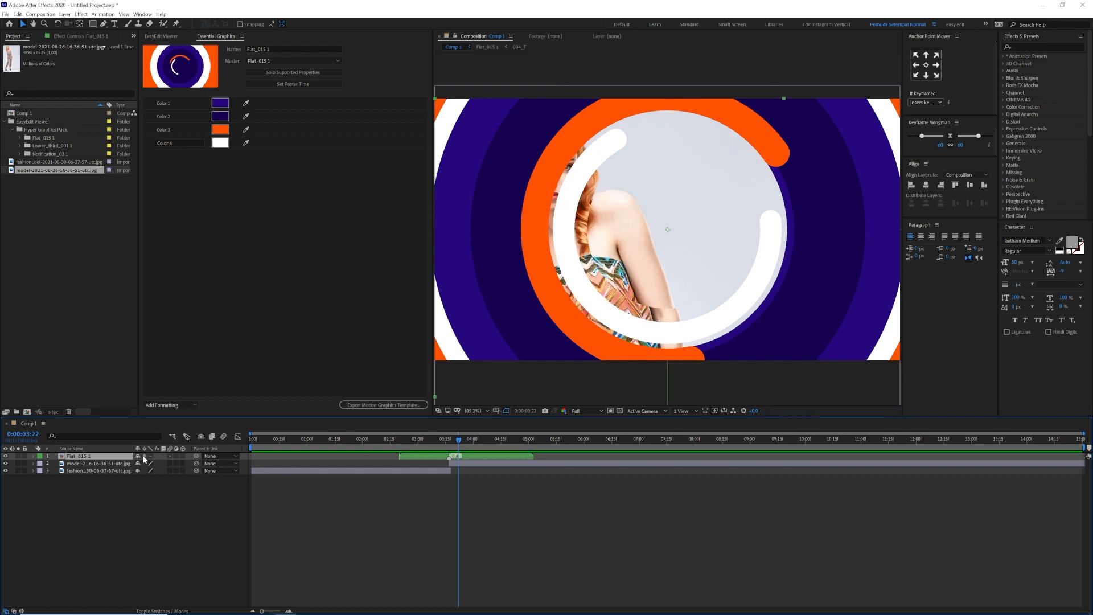
left_click(145, 457)
Open the Flat_015 1 composition to examine its adjustment layers at full view, and return to Comp 1
double_click(83, 456)
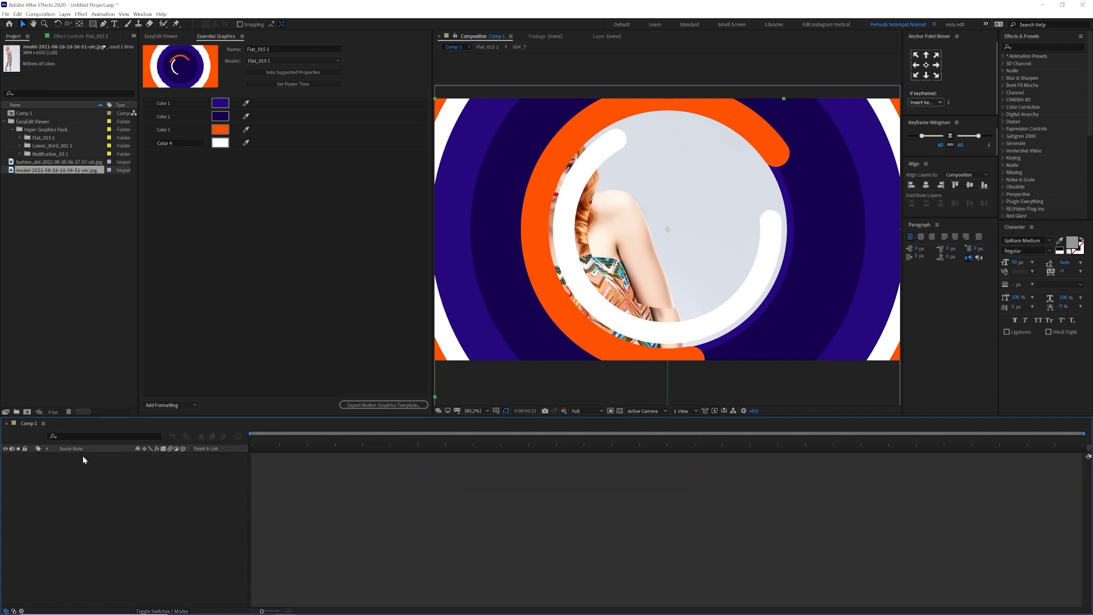
left_click(284, 437)
left_click(101, 480)
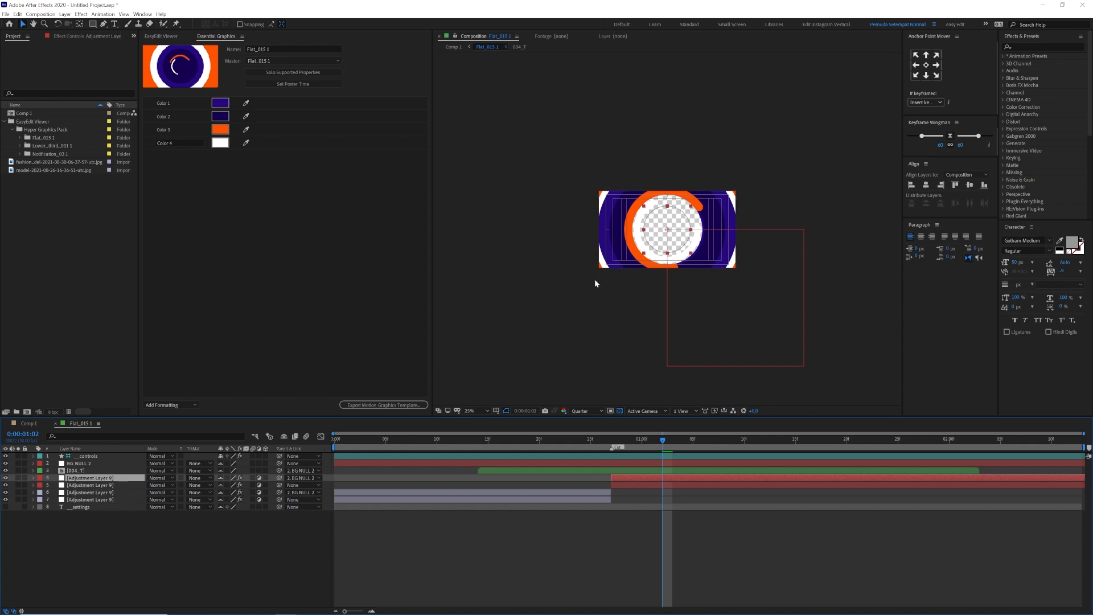
key("shift+slash")
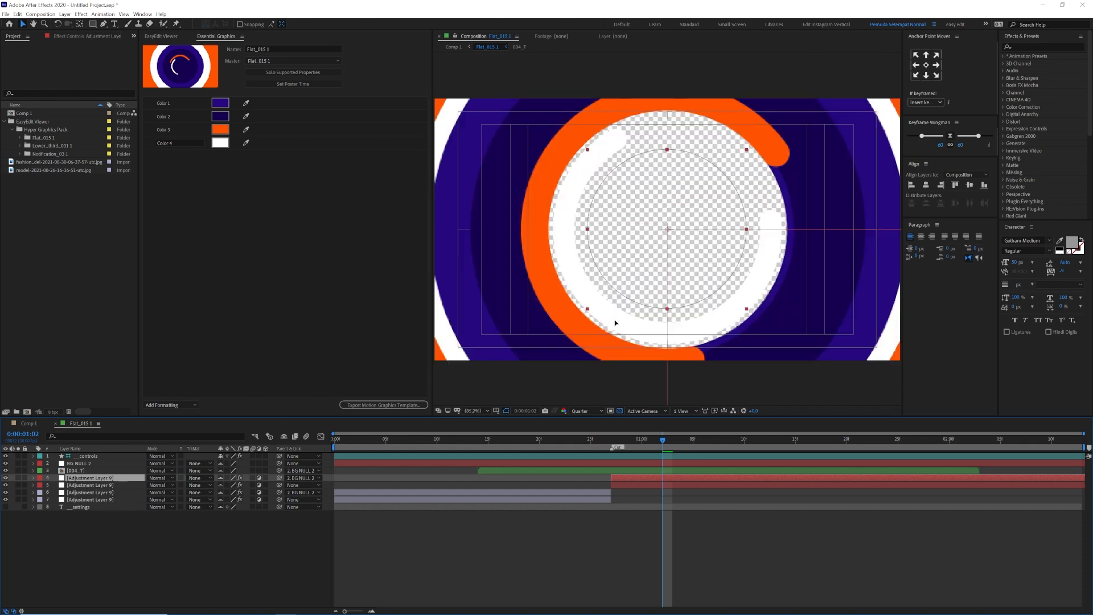
left_click(29, 424)
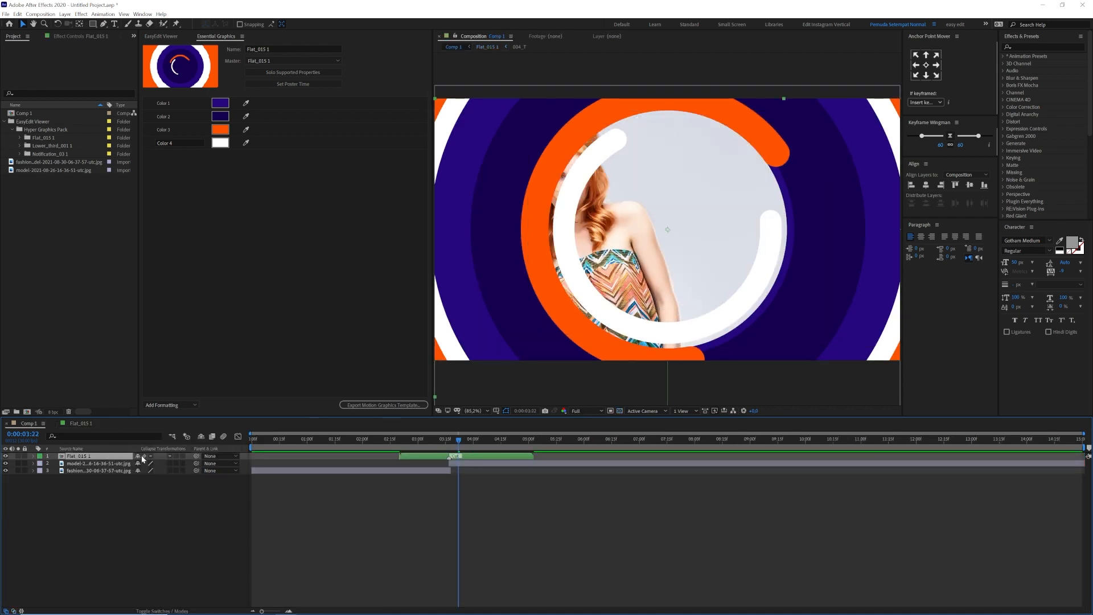
Turn on Collapse Transformations for the Flat_015 1 layer and check the transition over both photos at about 0:00:03:19
left_click(143, 457)
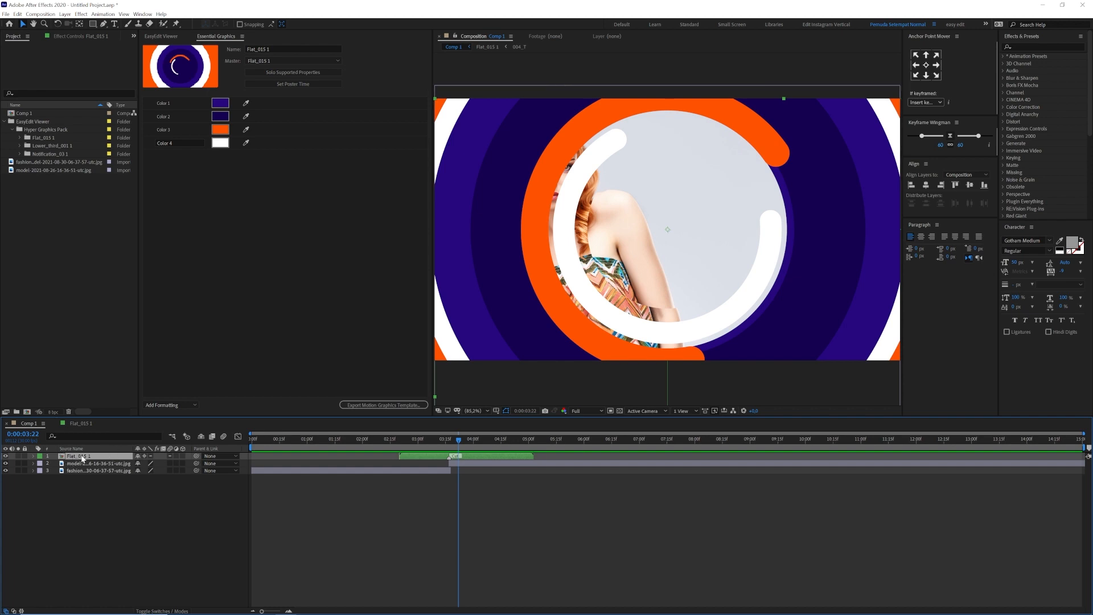
left_click(96, 466)
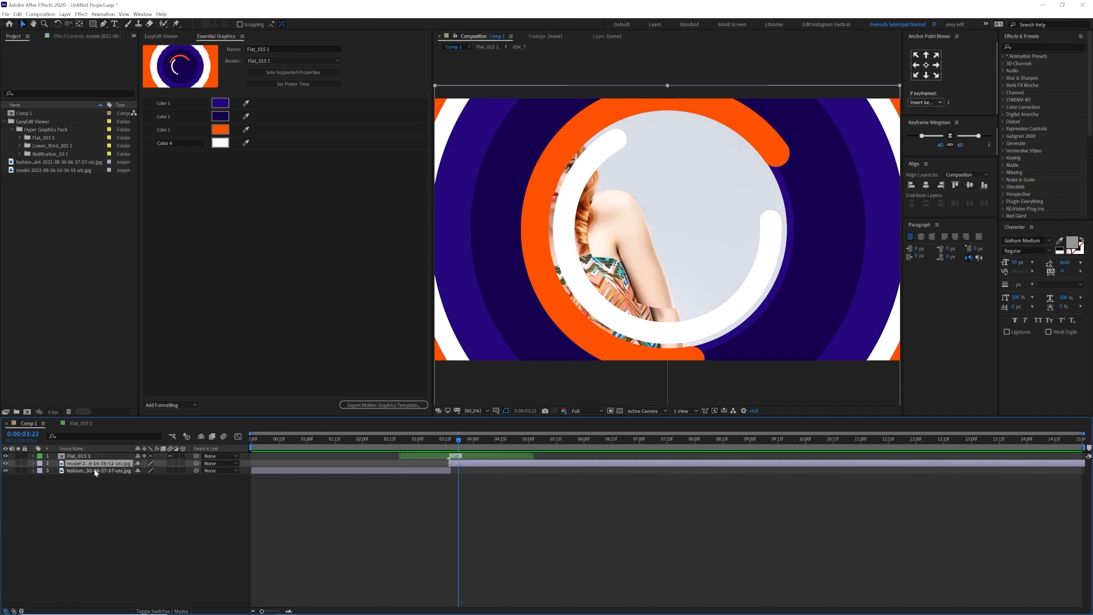
left_click(94, 470, "shift")
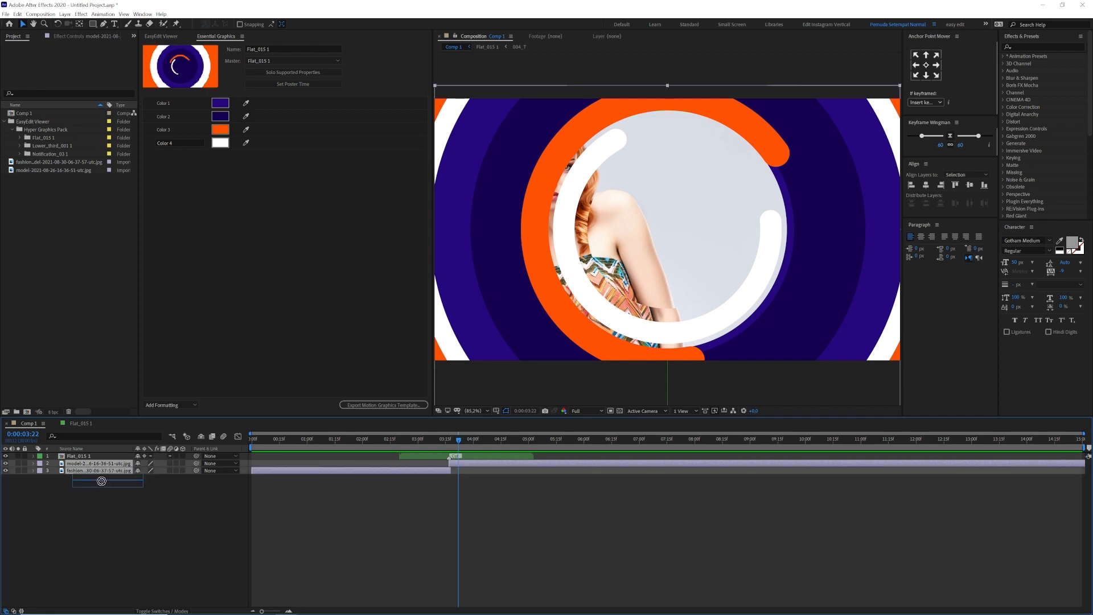
left_click(91, 490)
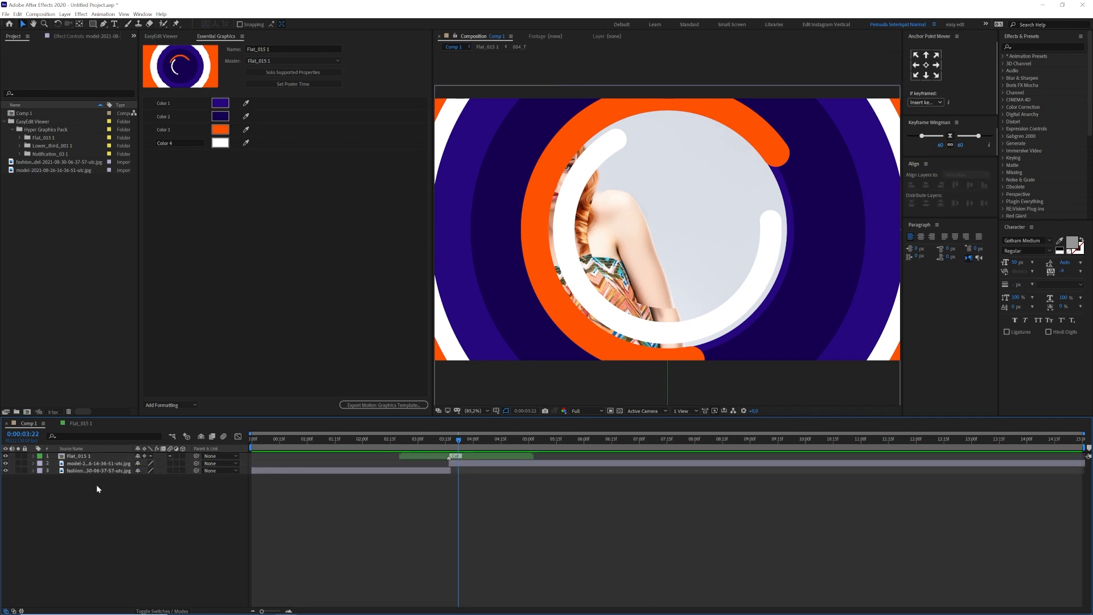
left_click_drag(412, 442, 449, 452)
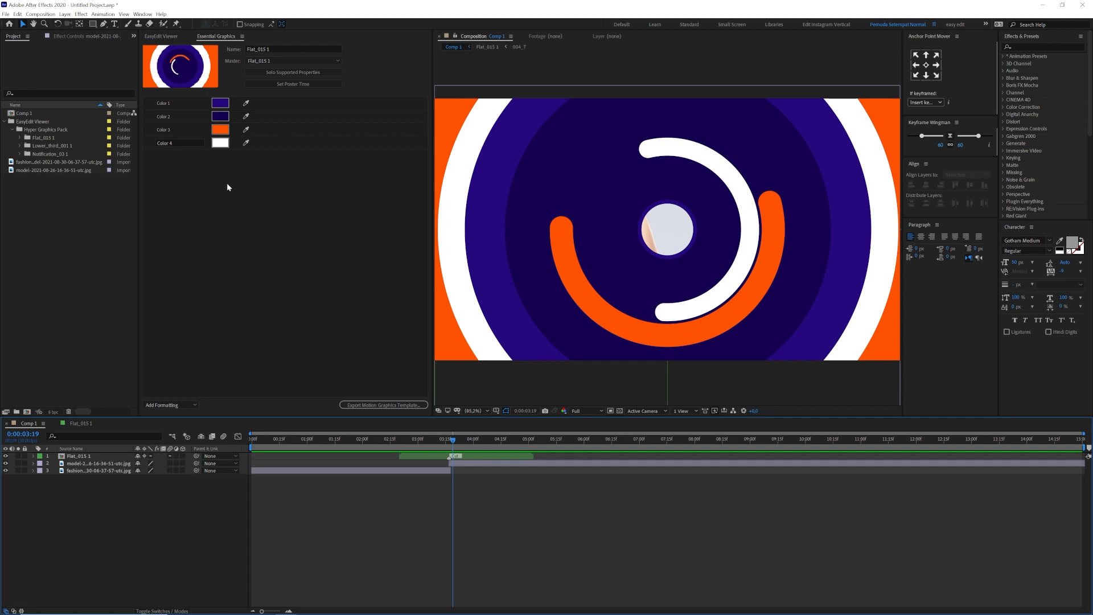
Browse the Hyper Graphics Pack backgrounds through the Basic, Pattern and Gradient sets
left_click(162, 36)
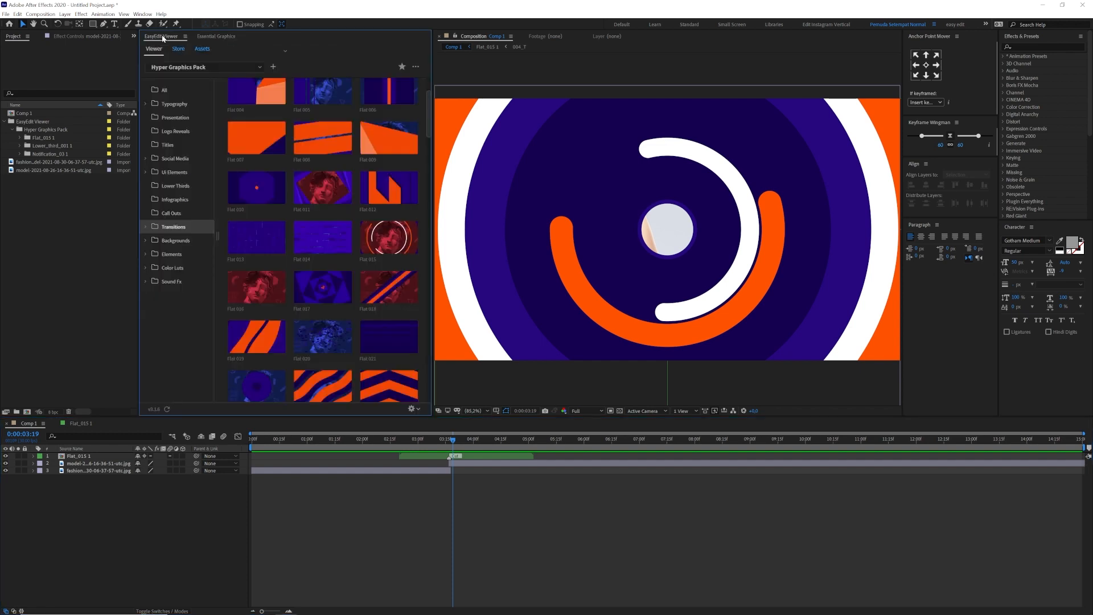
left_click(174, 241)
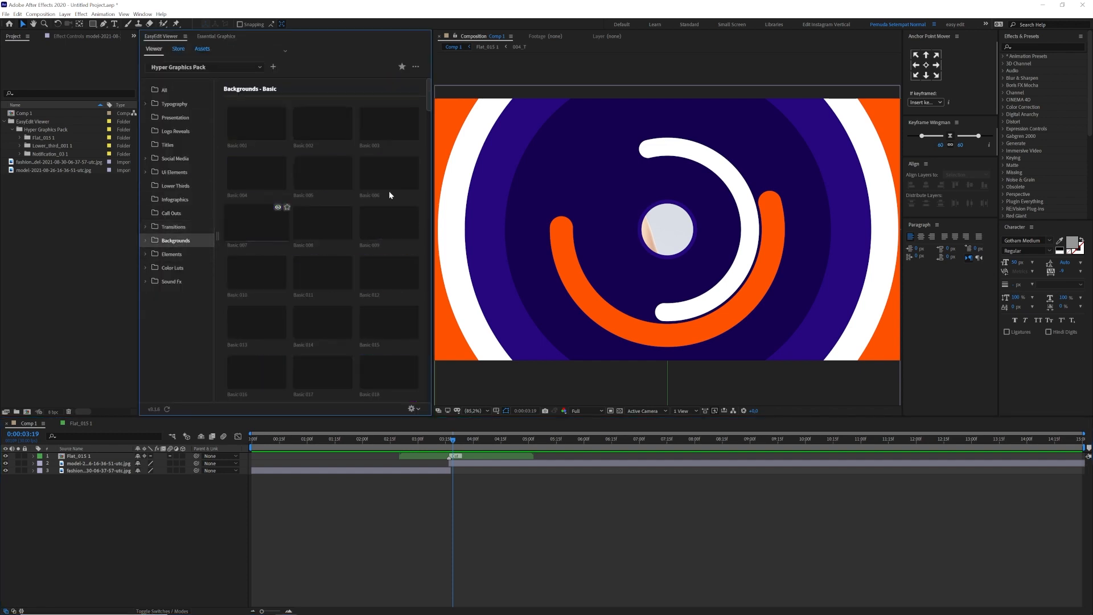
scroll(390, 194, "down", 5)
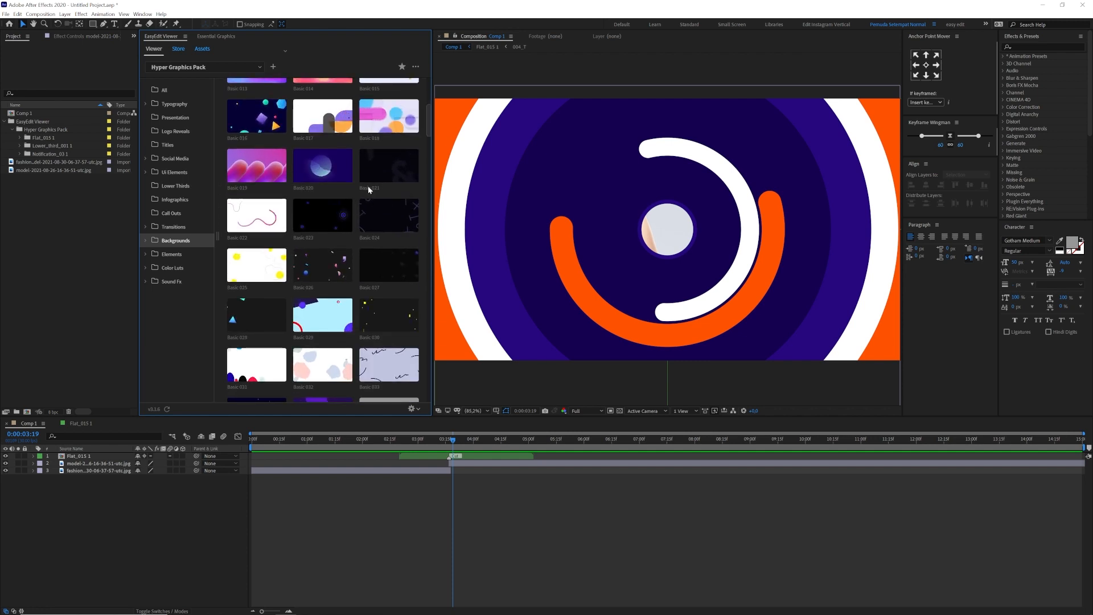
scroll(368, 186, "down", 8)
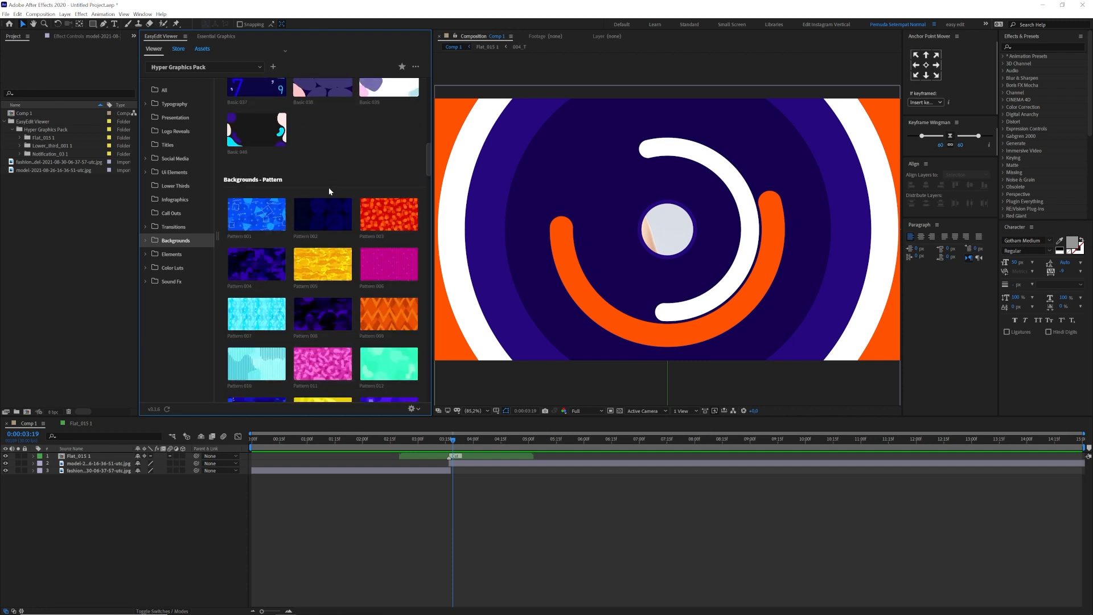
scroll(329, 190, "up", 13)
mouse_move(285, 113)
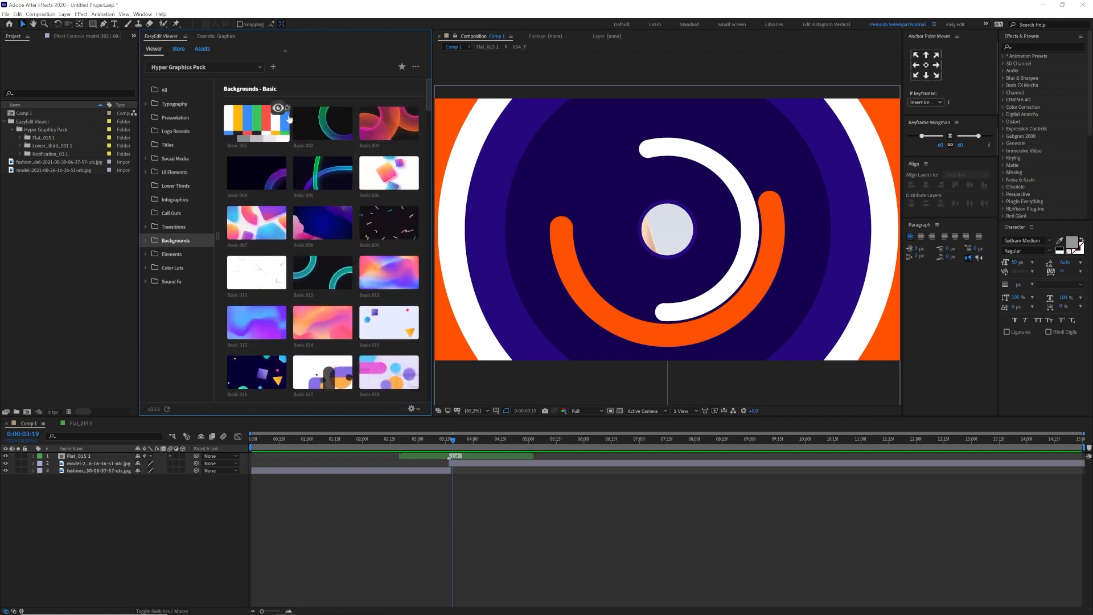
scroll(319, 188, "down", 12)
mouse_move(331, 225)
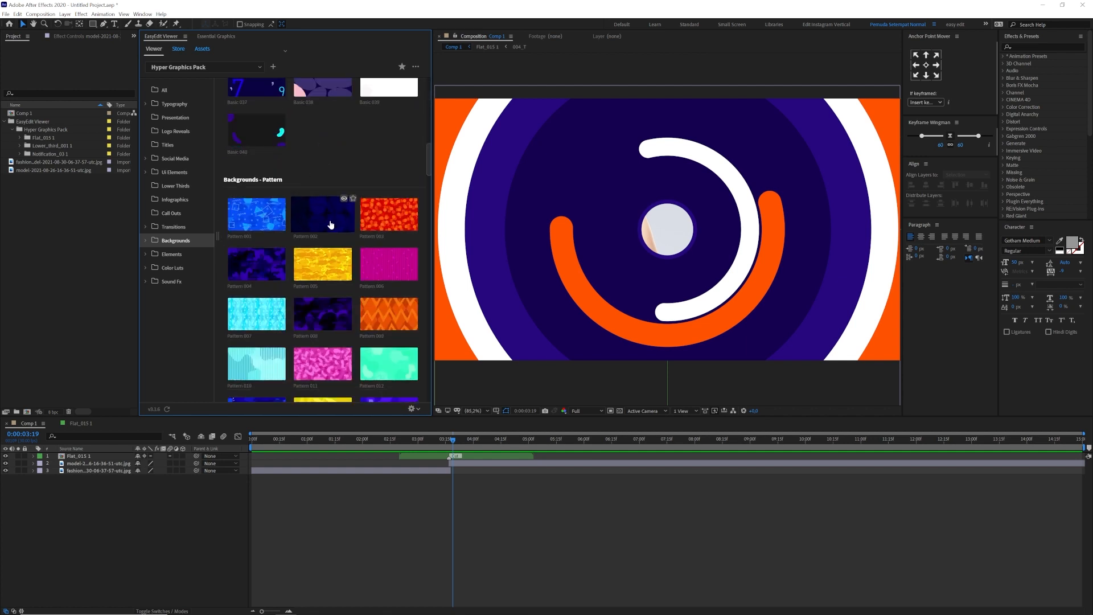
scroll(333, 225, "down", 15)
mouse_move(362, 234)
scroll(360, 227, "down", 11)
mouse_move(266, 194)
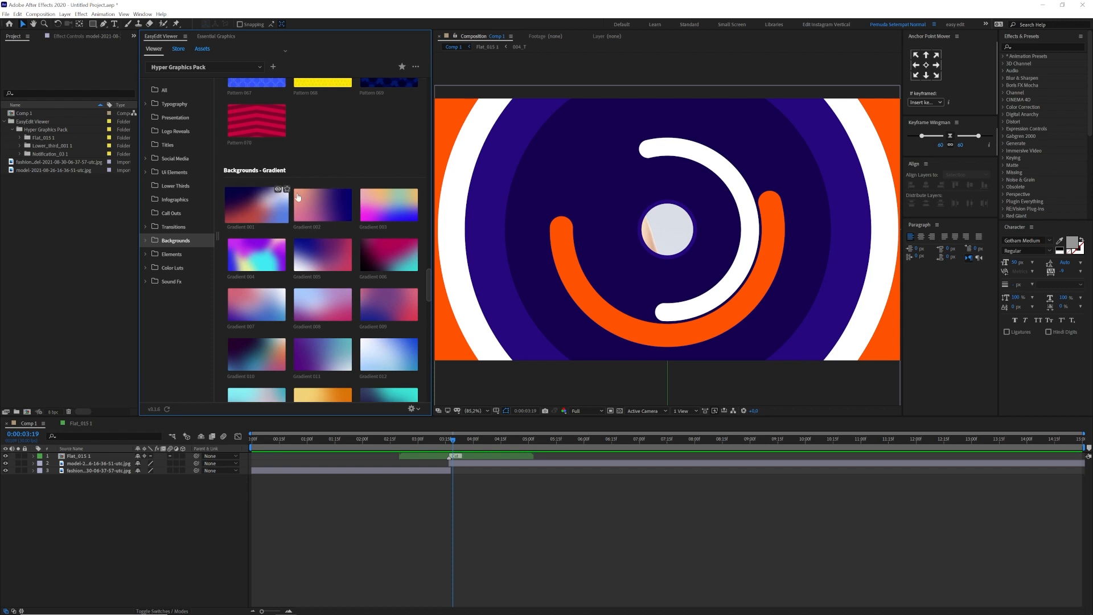
scroll(308, 208, "down", 14)
scroll(314, 209, "down", 5)
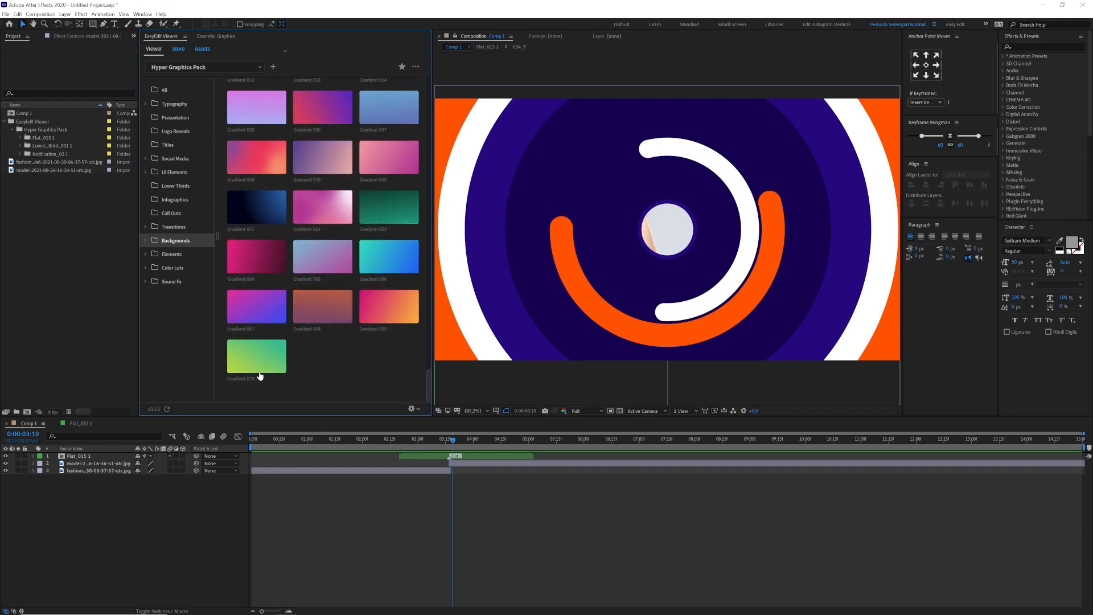
Browse the pack's animated elements through the Simple and Complex sets
left_click(171, 254)
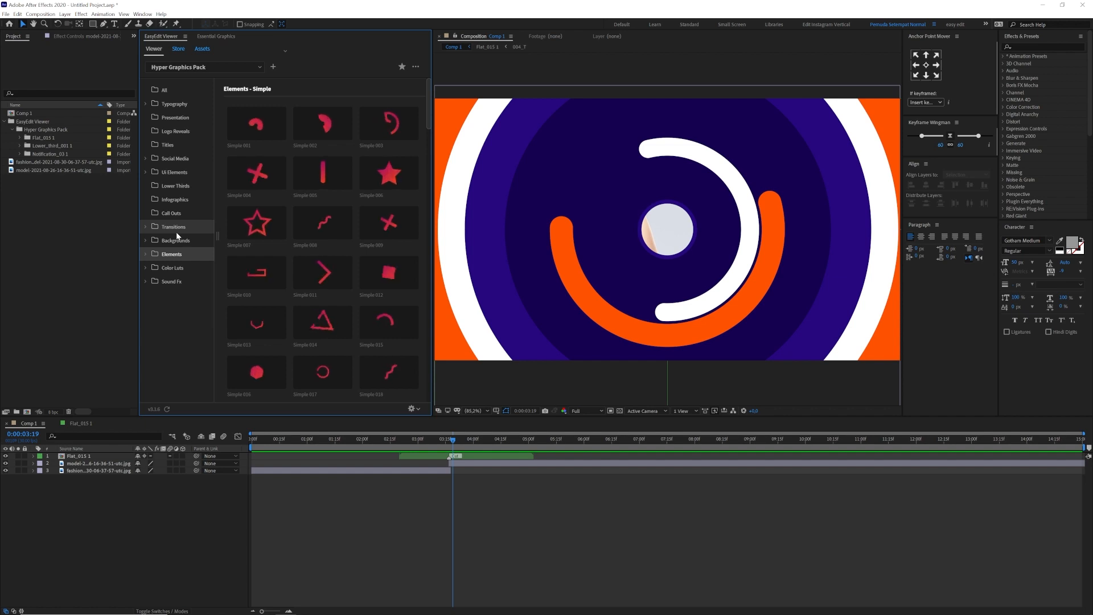
mouse_move(299, 236)
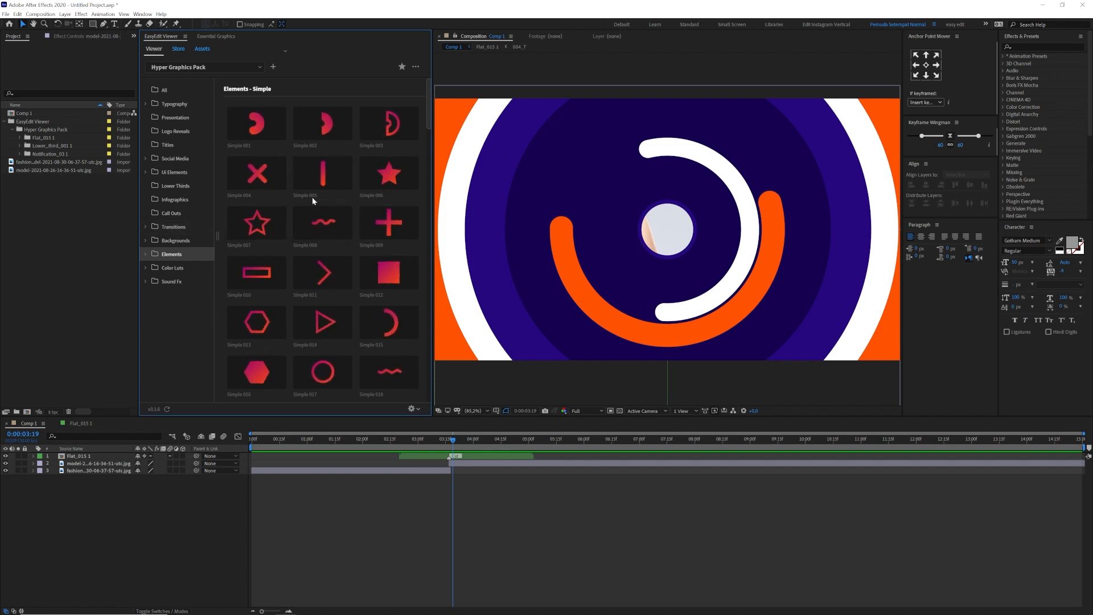
scroll(310, 208, "down", 5)
scroll(311, 206, "up", 5)
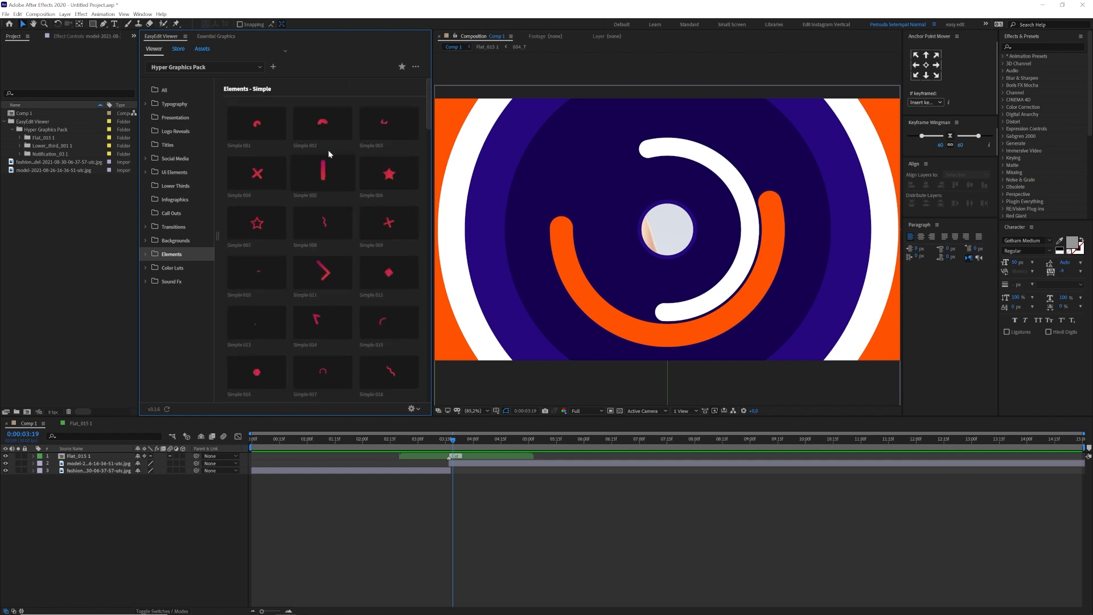
scroll(376, 309, "down", 10)
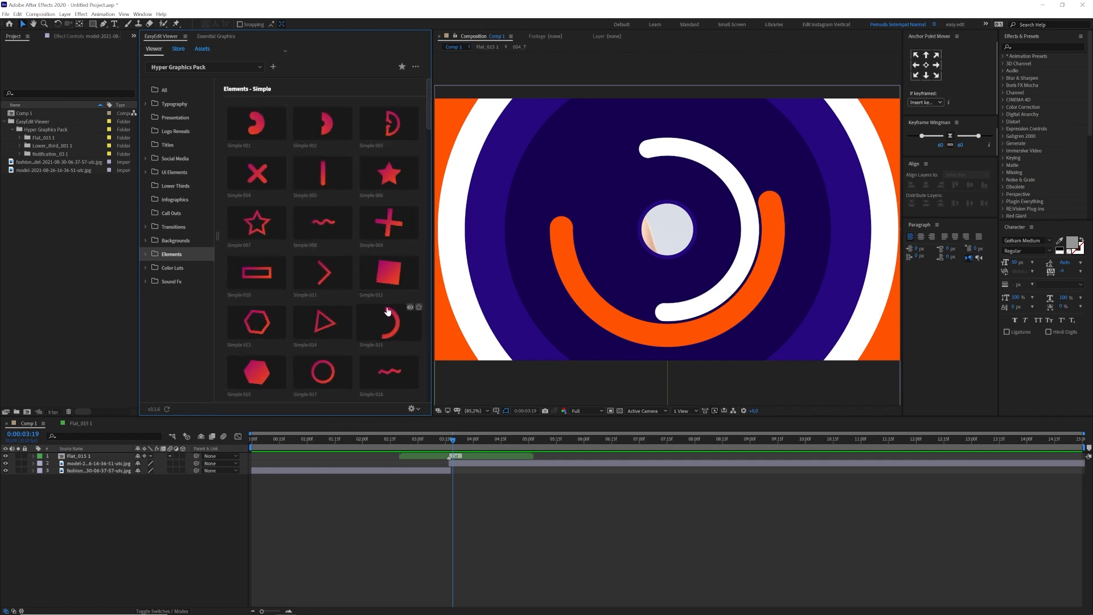
scroll(308, 242, "down", 10)
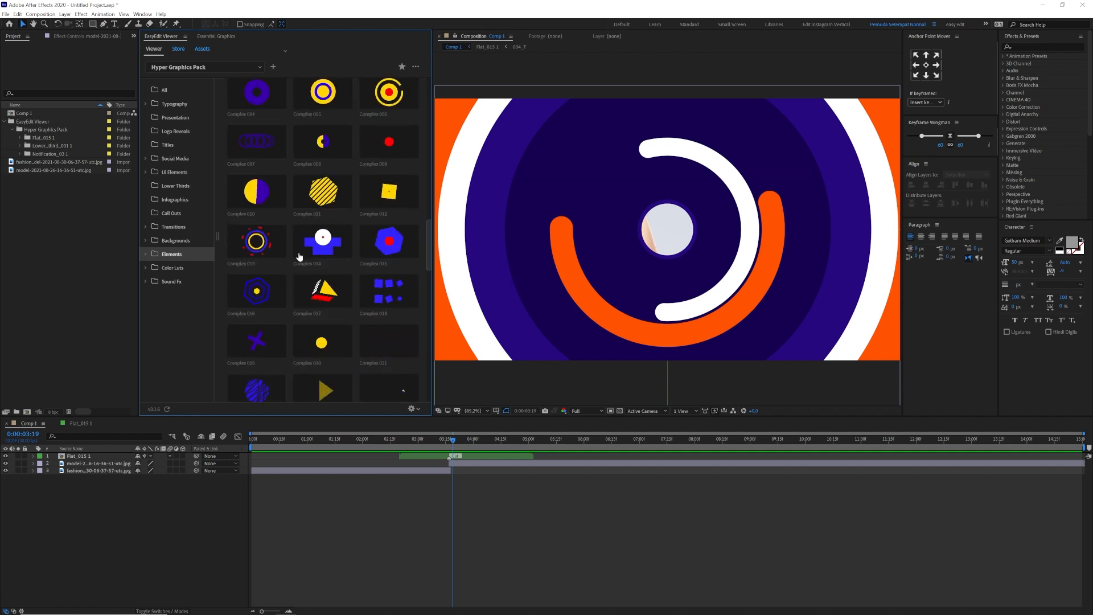
scroll(316, 273, "down", 12)
scroll(317, 273, "down", 4)
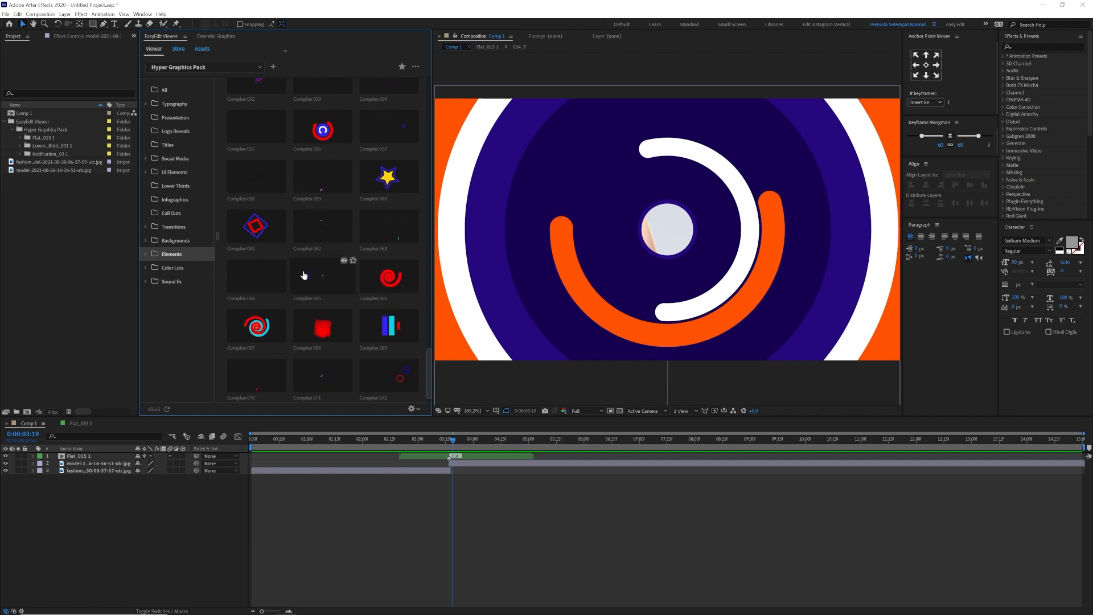
Apply the Cinema 005 preset from the Cinema 2 color LUTs to the first photo layer, viewed at about 0:00:01:14
left_click(172, 269)
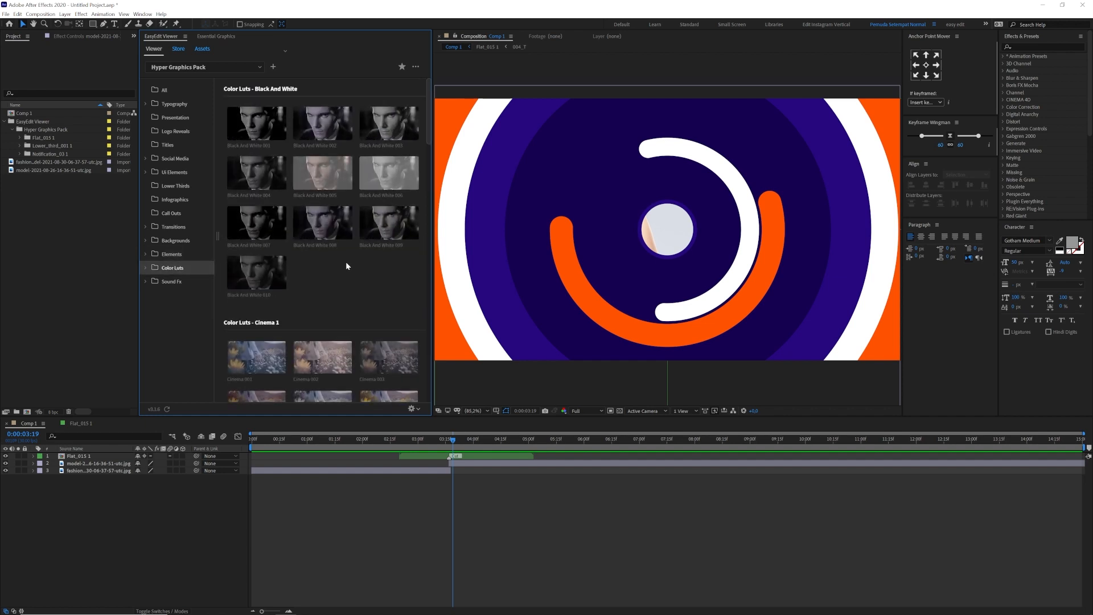
left_click(334, 443)
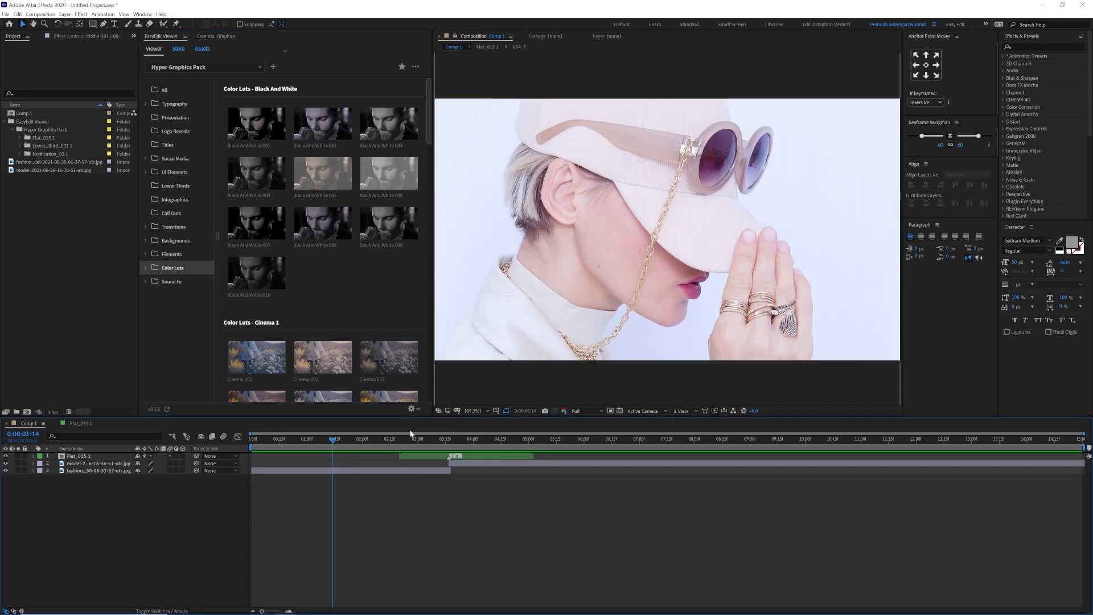
scroll(336, 279, "down", 8)
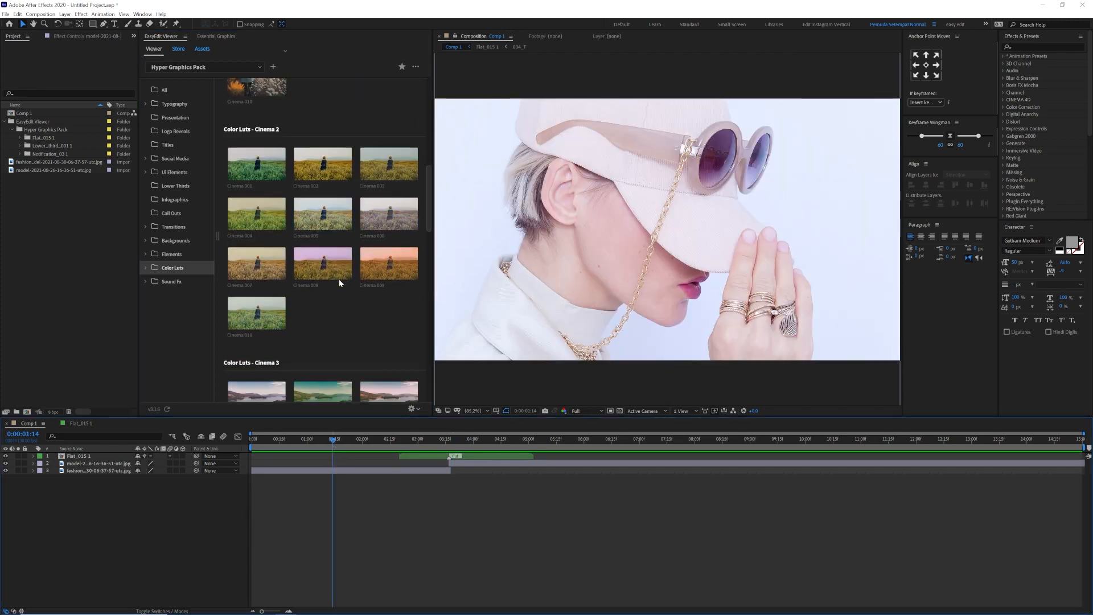
right_click(314, 217)
left_click(316, 220)
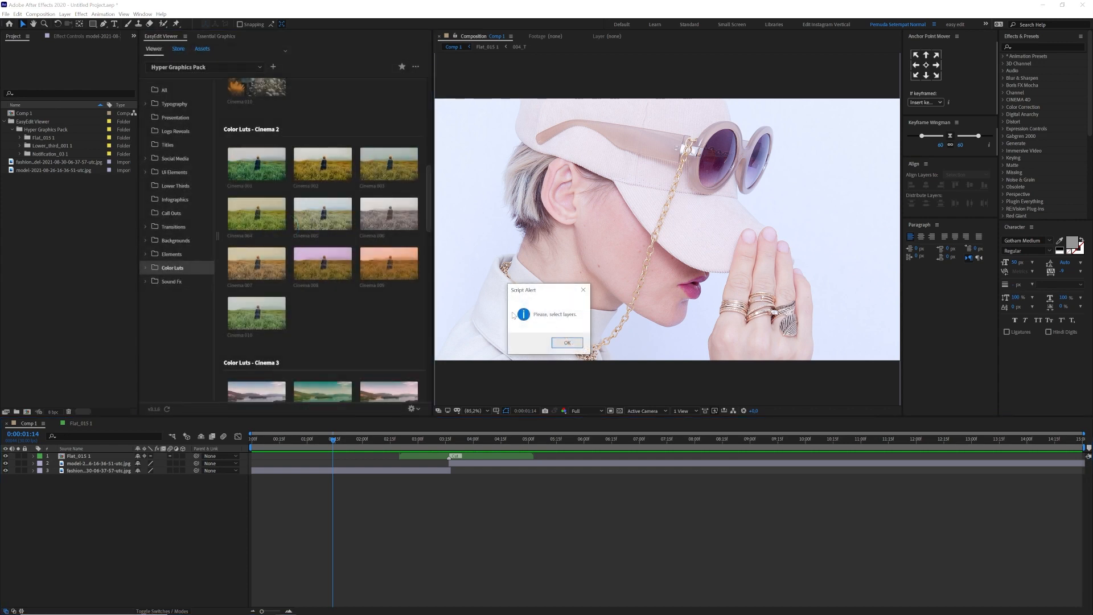
left_click(567, 343)
left_click(94, 471)
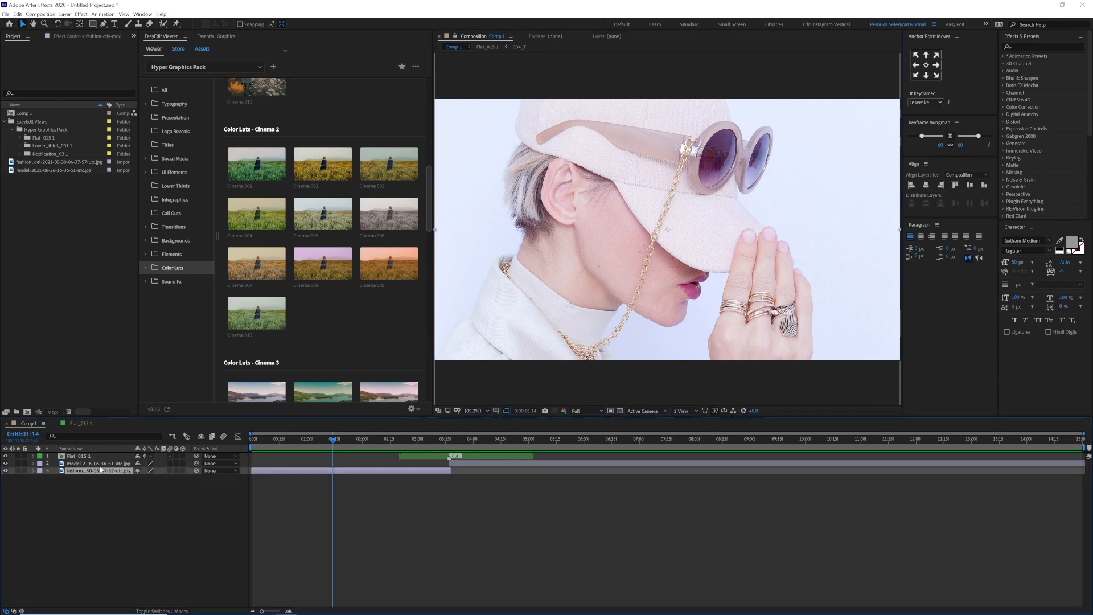
left_click(324, 213)
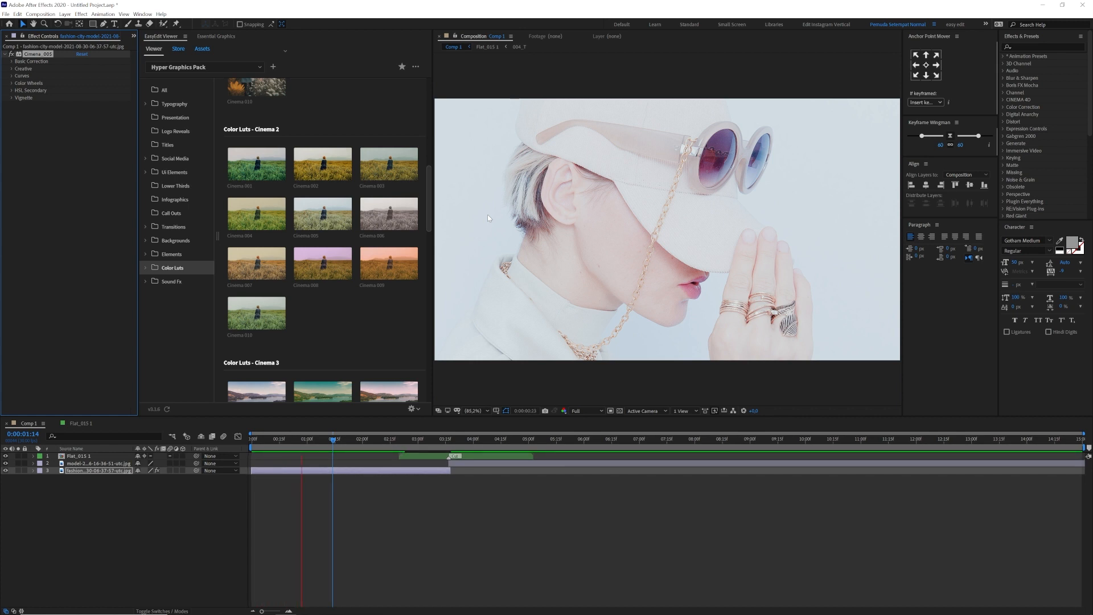
Apply the Cinema 007 preset from the Cinema 3 color LUTs to the second photo layer and preview both graded photos
left_click(554, 439)
left_click(563, 465)
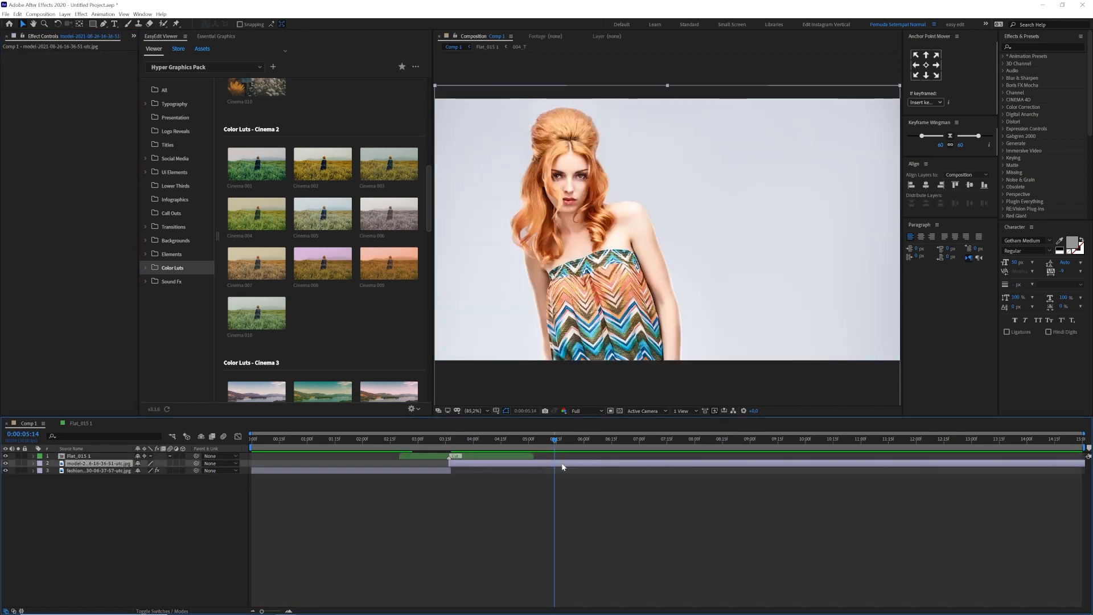
scroll(302, 314, "down", 4)
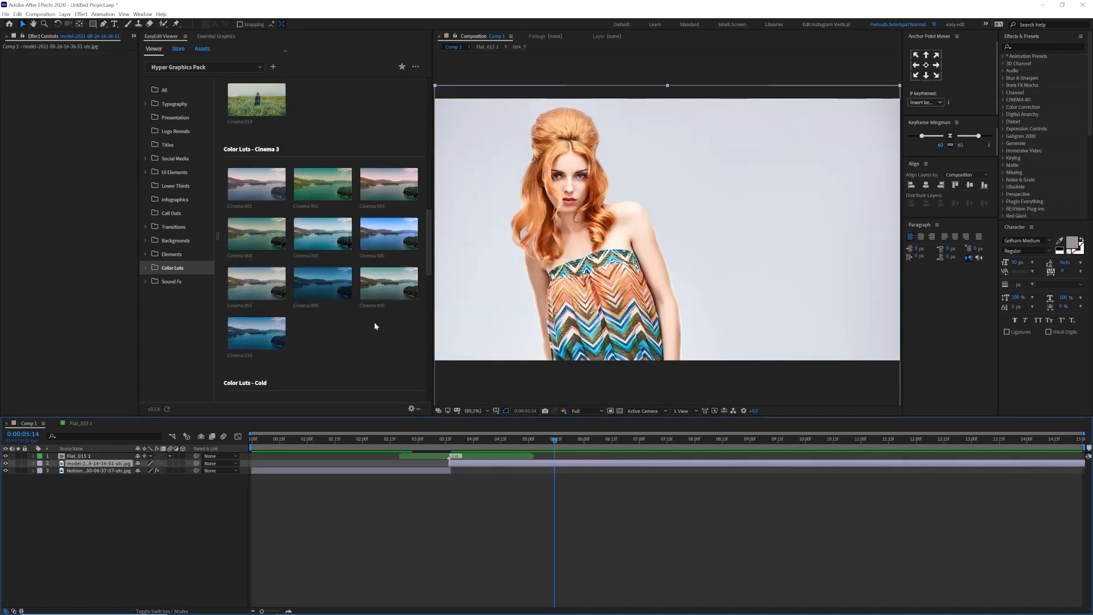
left_click(248, 285)
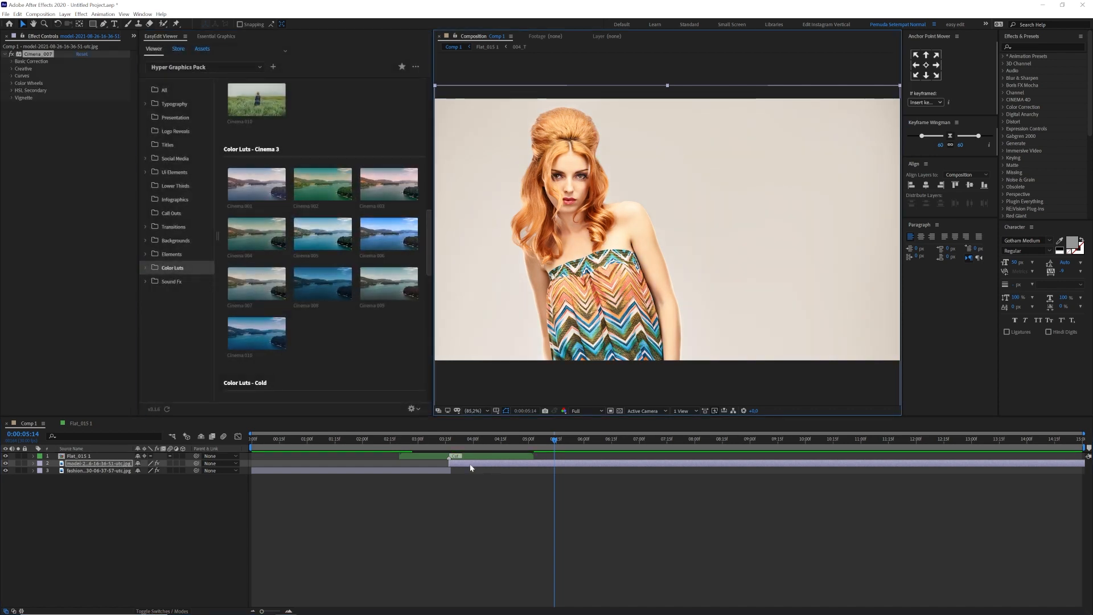
key("space")
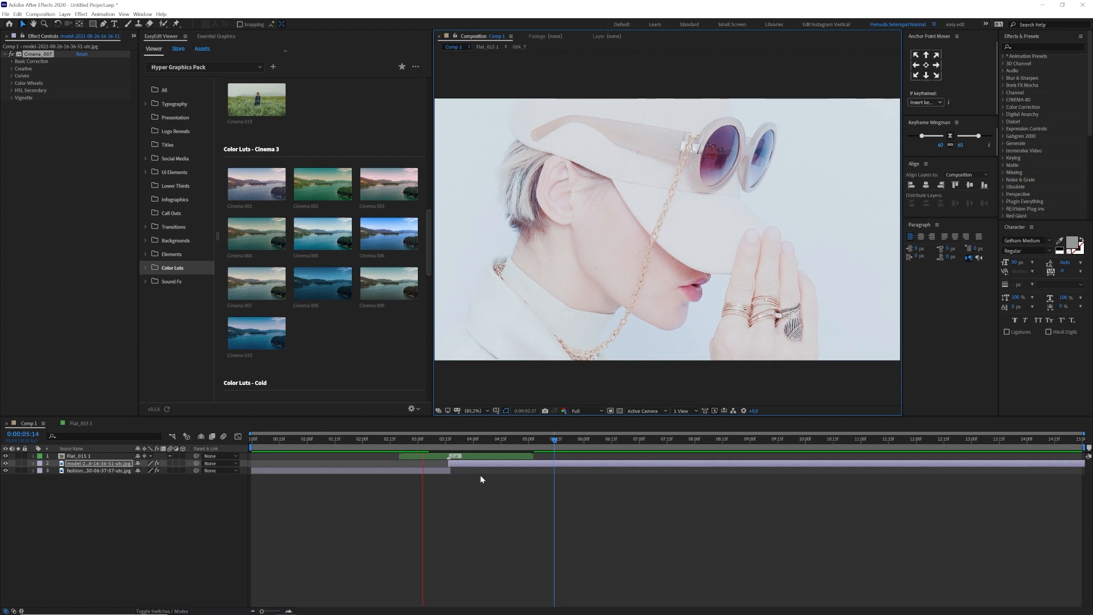
left_click(559, 443)
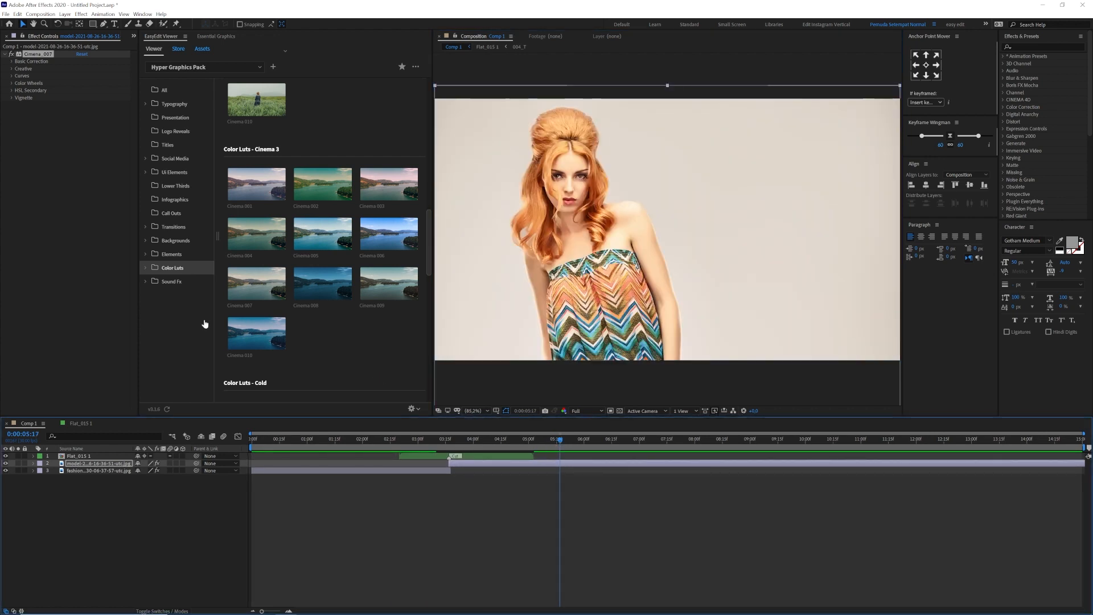
Add the Opener 03 sound effect, move its layer to the start of the composition, and play it back
left_click(181, 282)
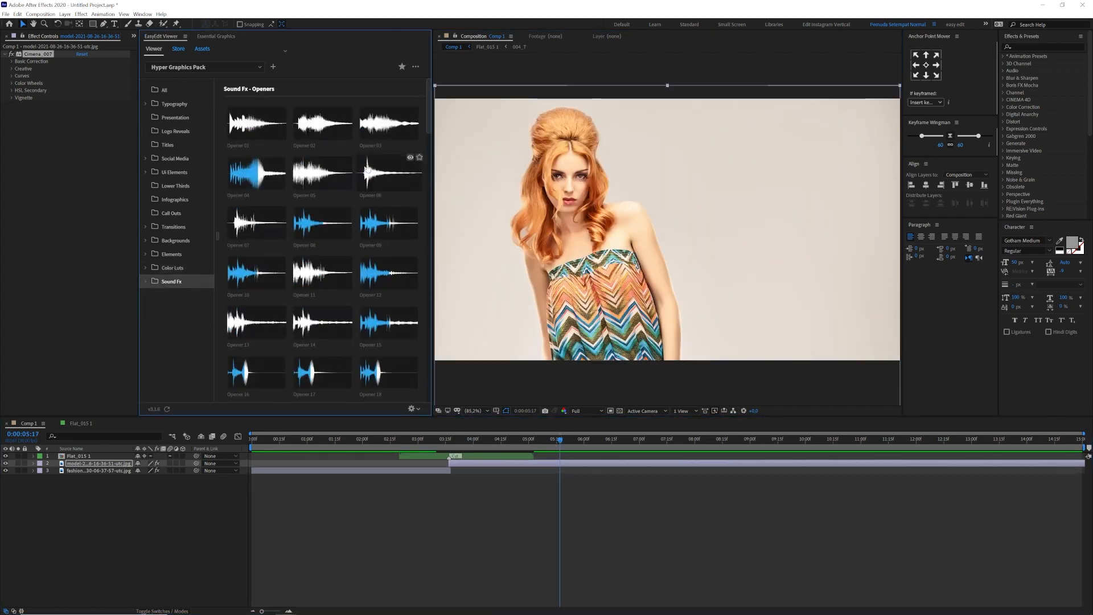
left_click(381, 127)
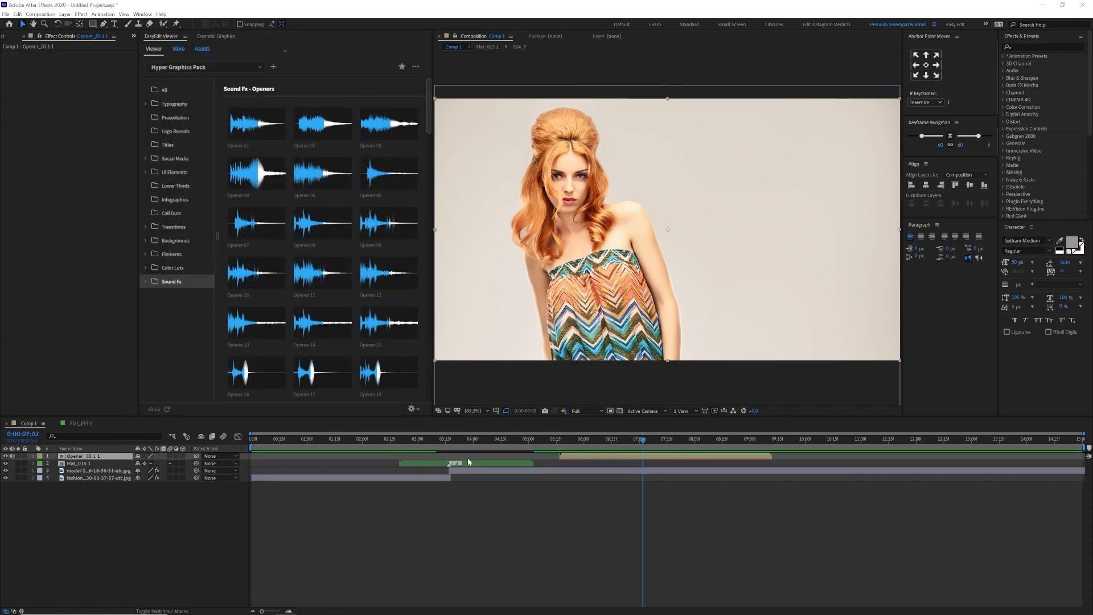
left_click(608, 460)
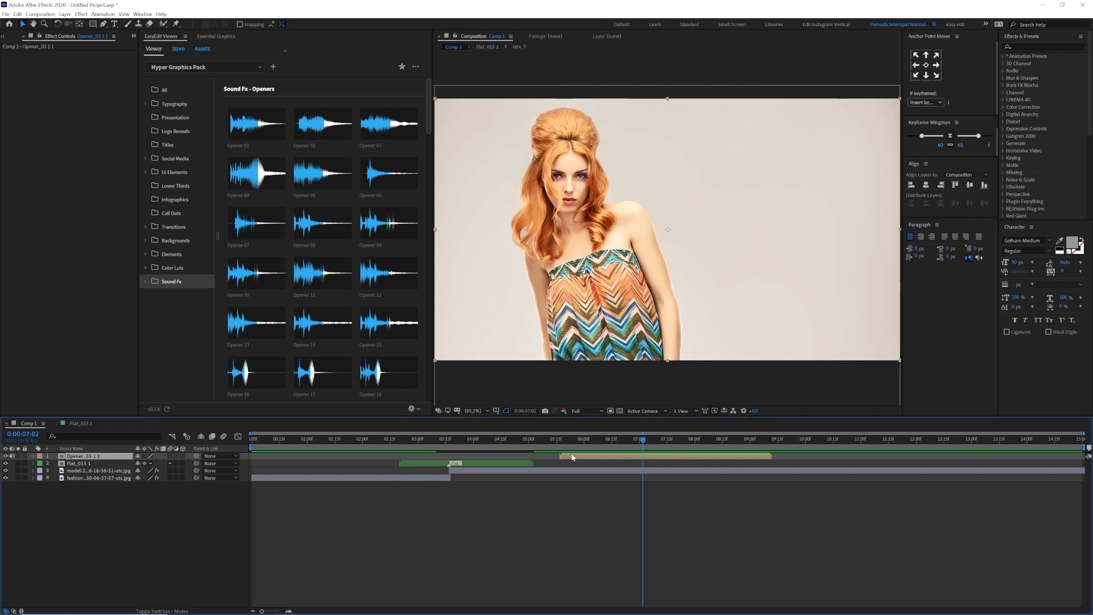
left_click_drag(573, 457, 339, 453)
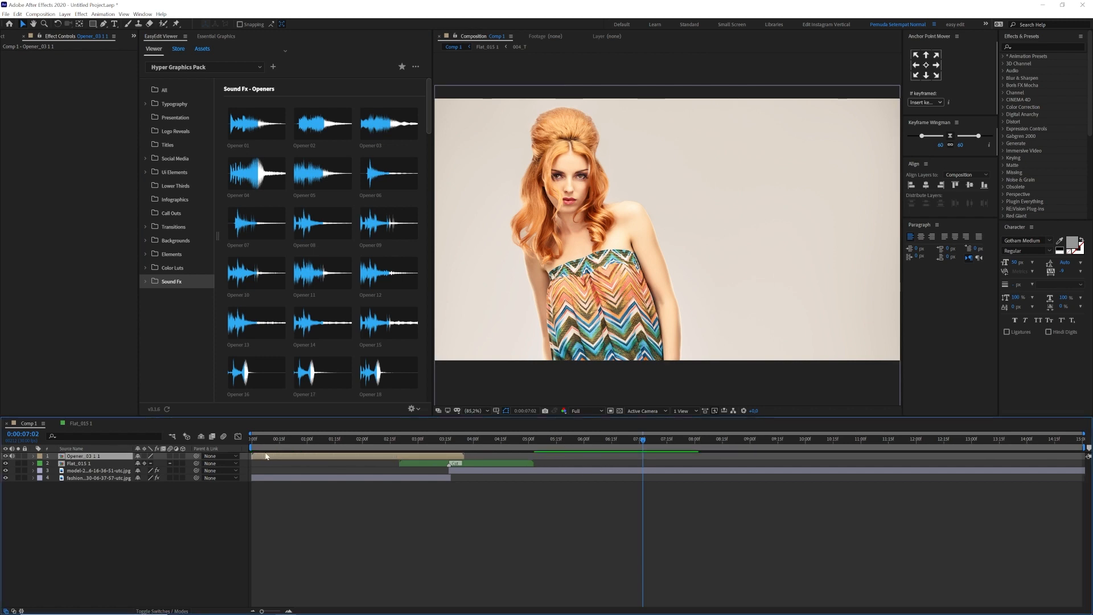
key("space")
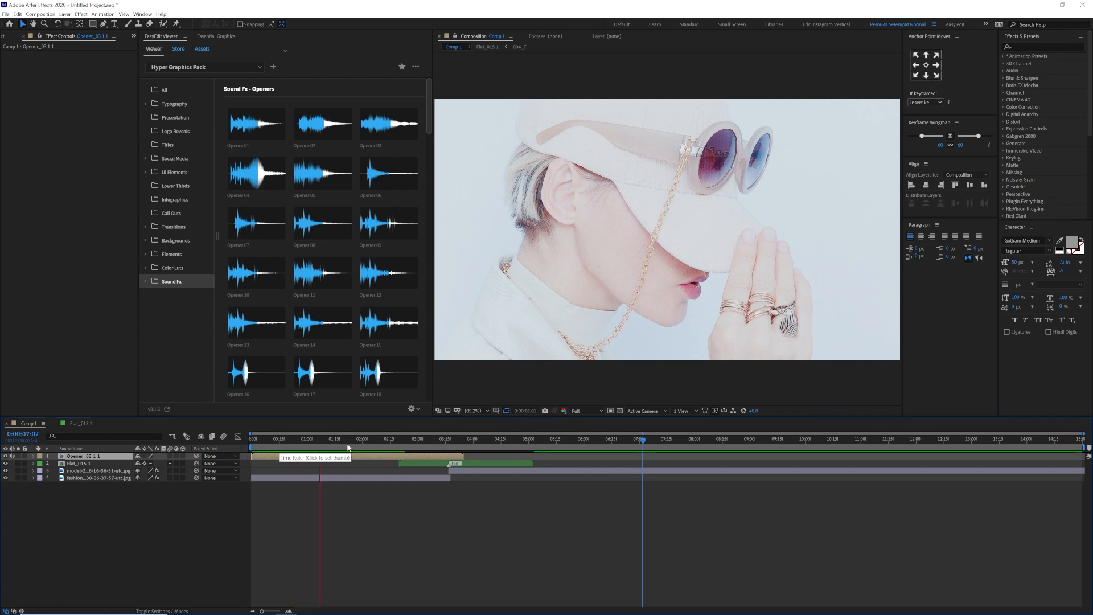
key("space")
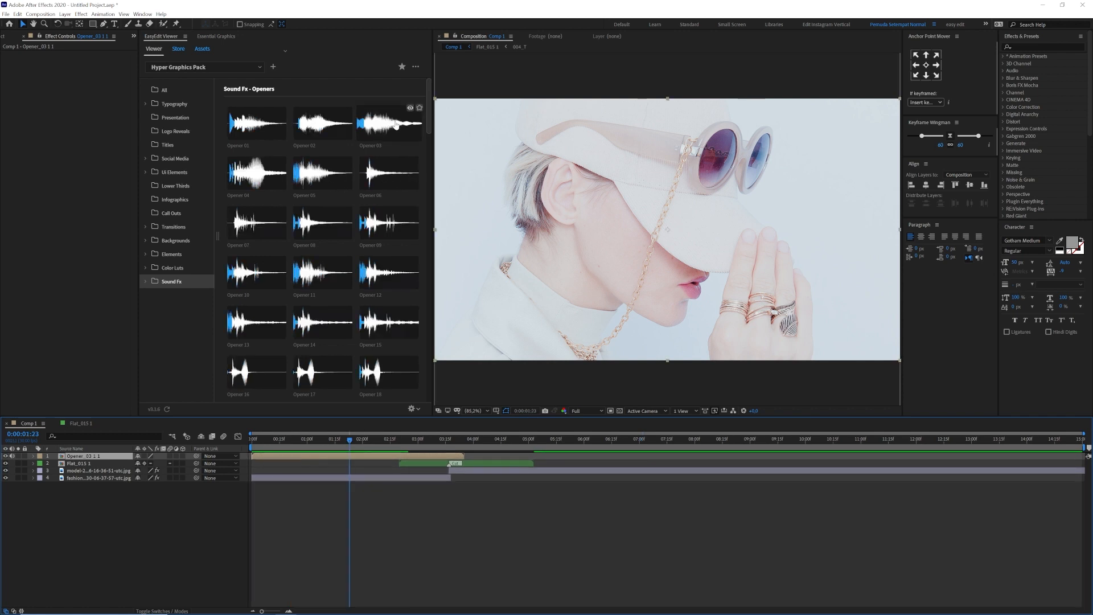
Browse the remaining Opener, Whoosh and Glitch sound effects, and return to the pack's full template listing
scroll(365, 294, "down", 10)
scroll(369, 297, "down", 15)
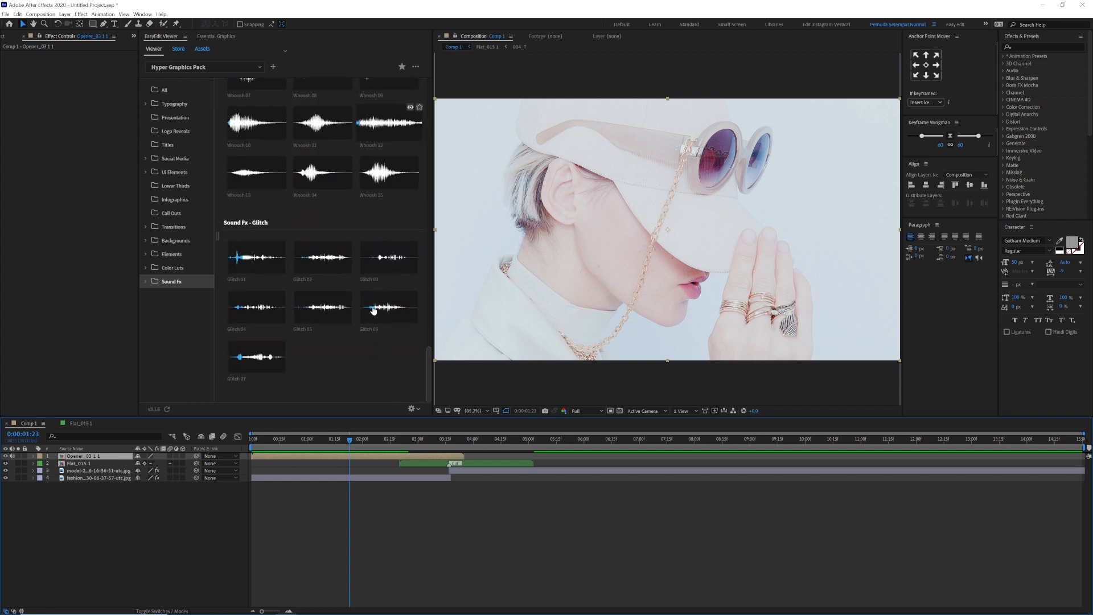
scroll(338, 303, "up", 13)
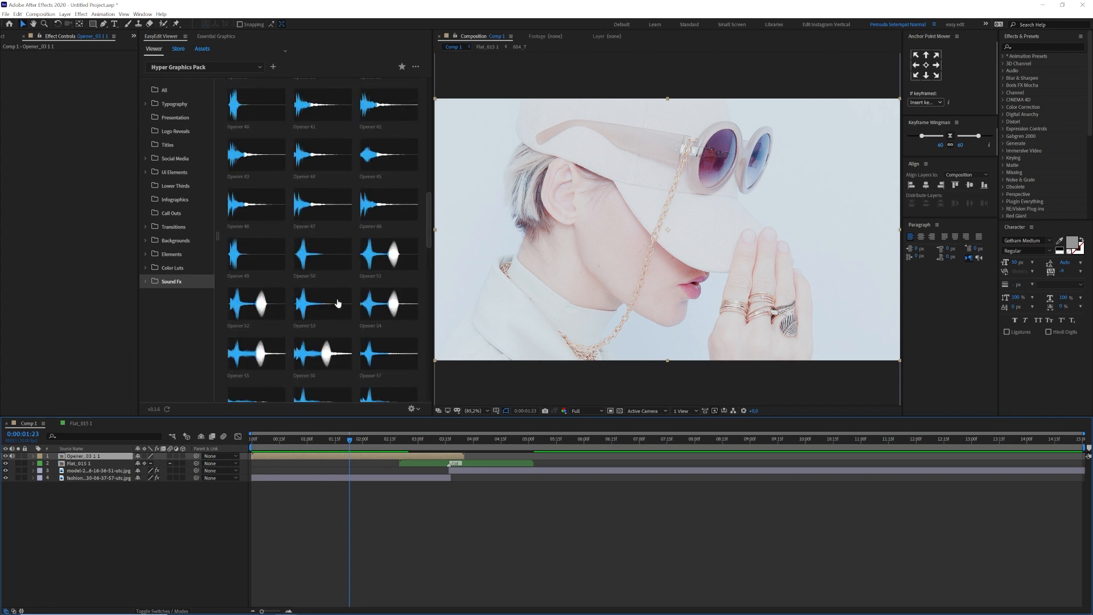
scroll(338, 303, "up", 5)
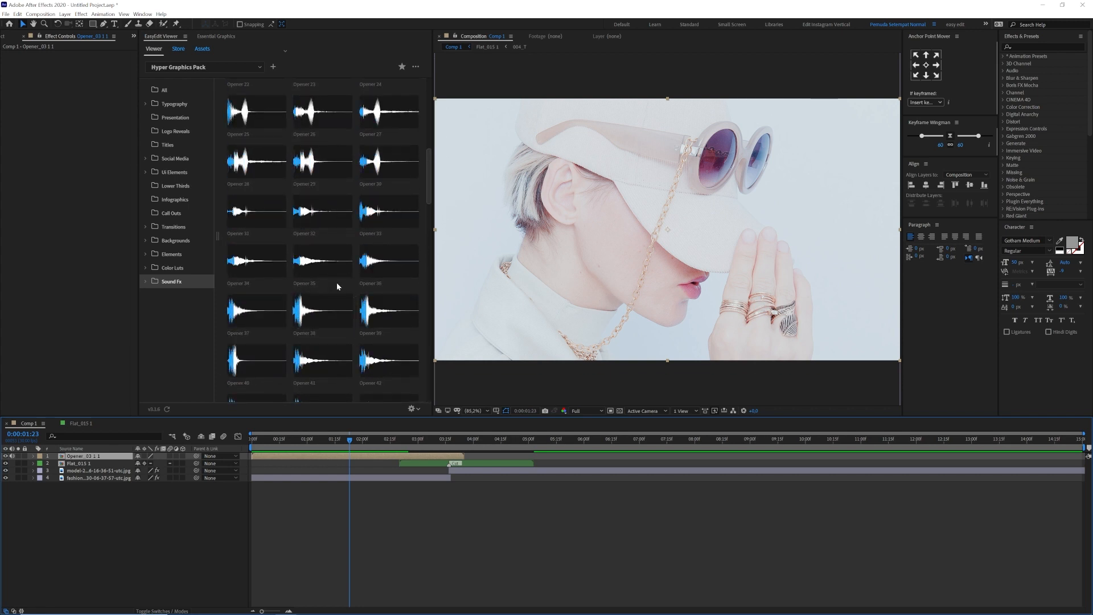
left_click(180, 87)
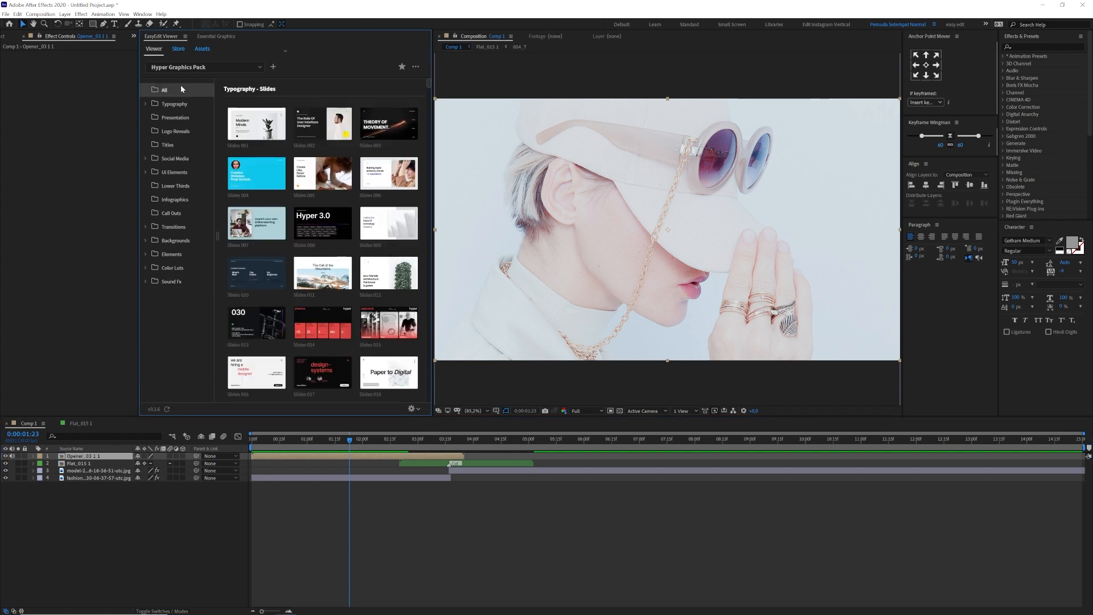